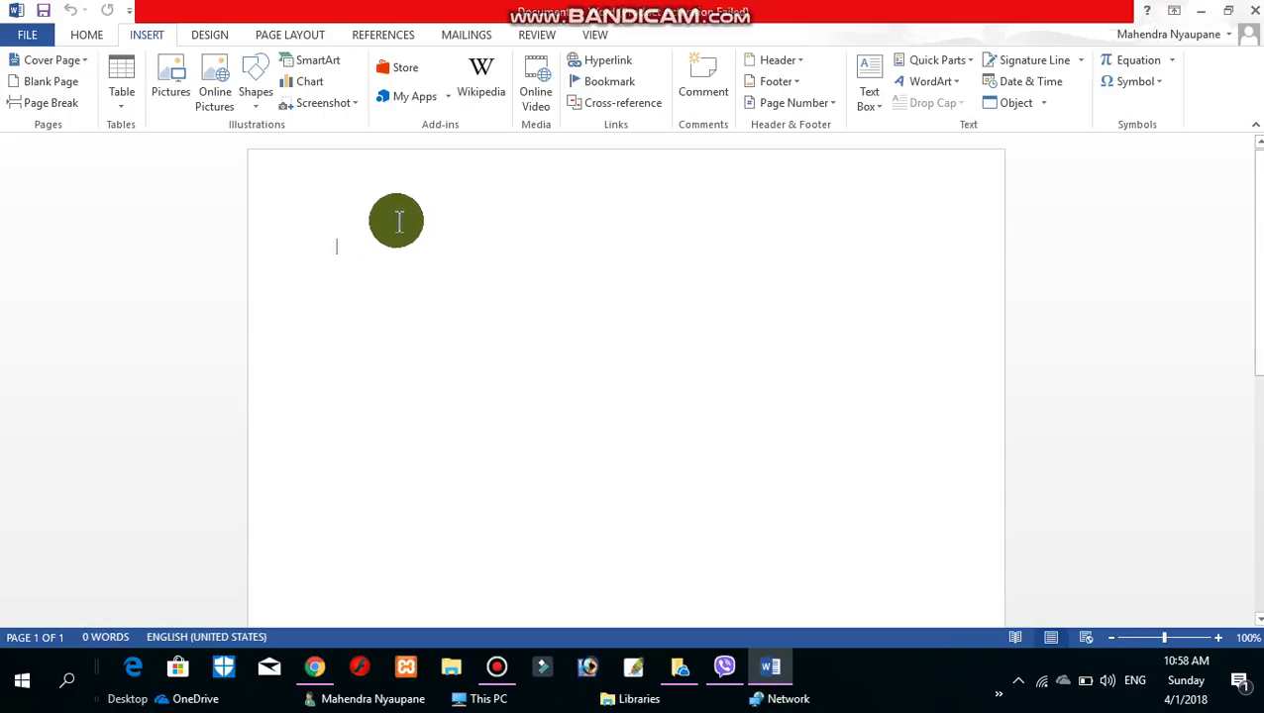
Step: Draw a solid blue Oval circle about 2.27 inches across near the page's upper left
{"action": "left_click", "coordinate": [99, 40]}
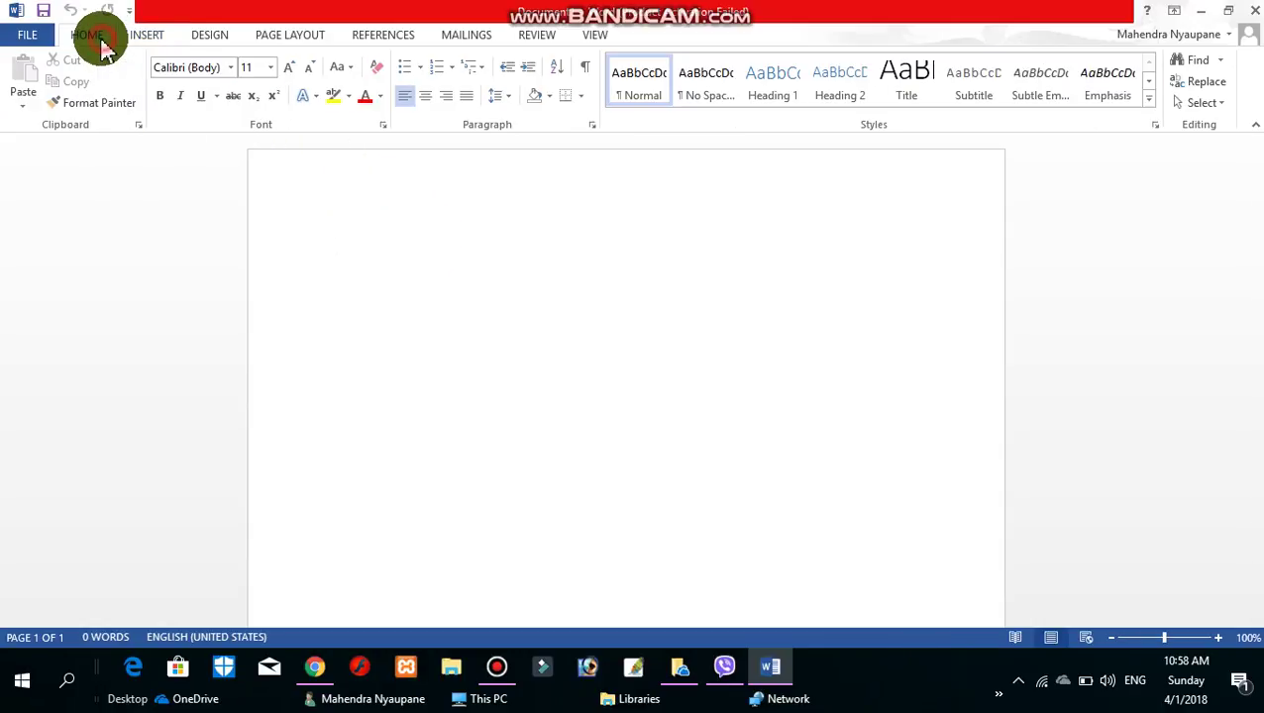
{"action": "left_click", "coordinate": [153, 36]}
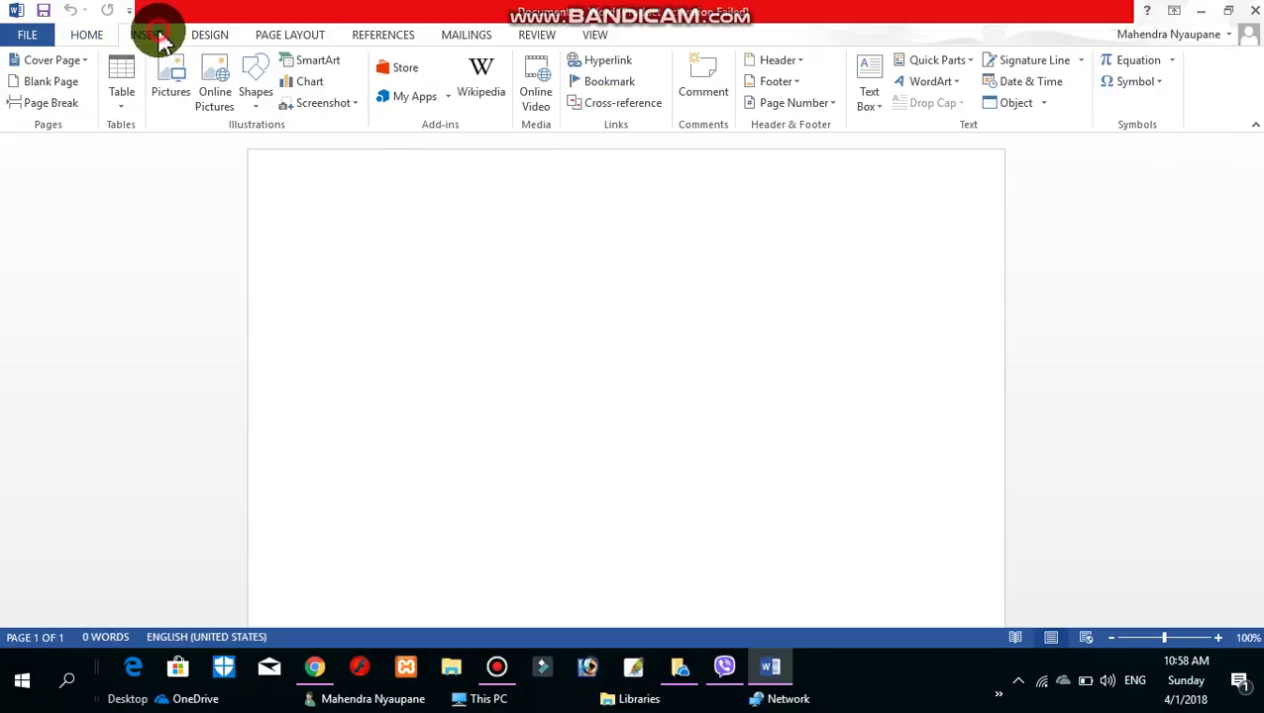
{"action": "left_click", "coordinate": [256, 100]}
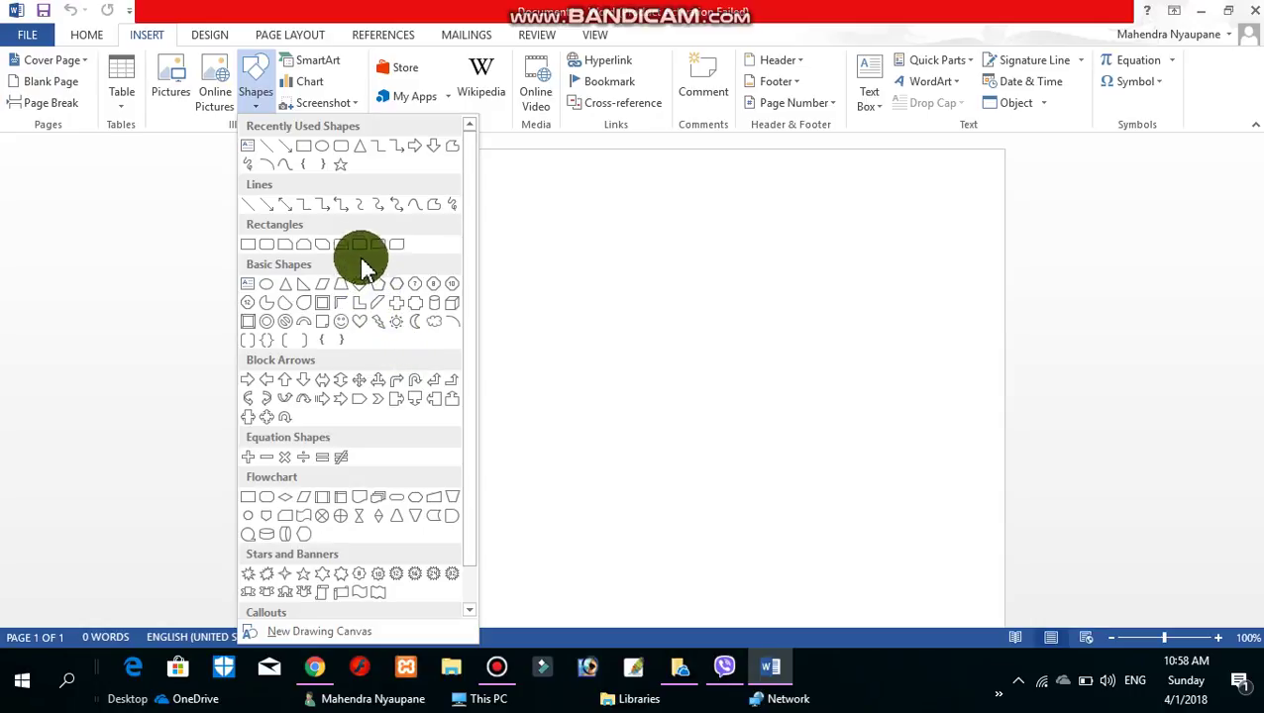
{"action": "left_click", "coordinate": [323, 149]}
{"action": "mouse_move", "coordinate": [342, 206]}
{"action": "left_mouse_down"}
{"action": "mouse_move", "coordinate": [536, 421]}
{"action": "mouse_move", "coordinate": [670, 492]}
{"action": "left_mouse_up"}
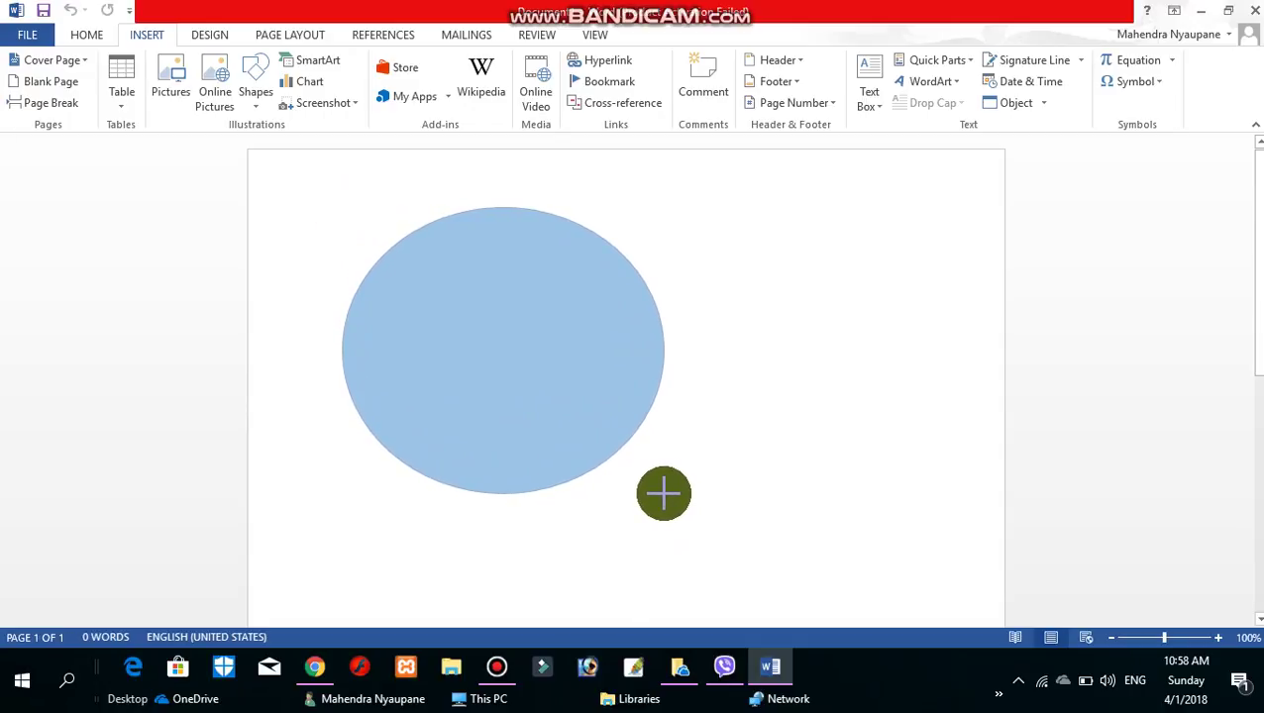
{"action": "left_click_drag", "start_coordinate": [663, 493], "coordinate": [512, 311]}
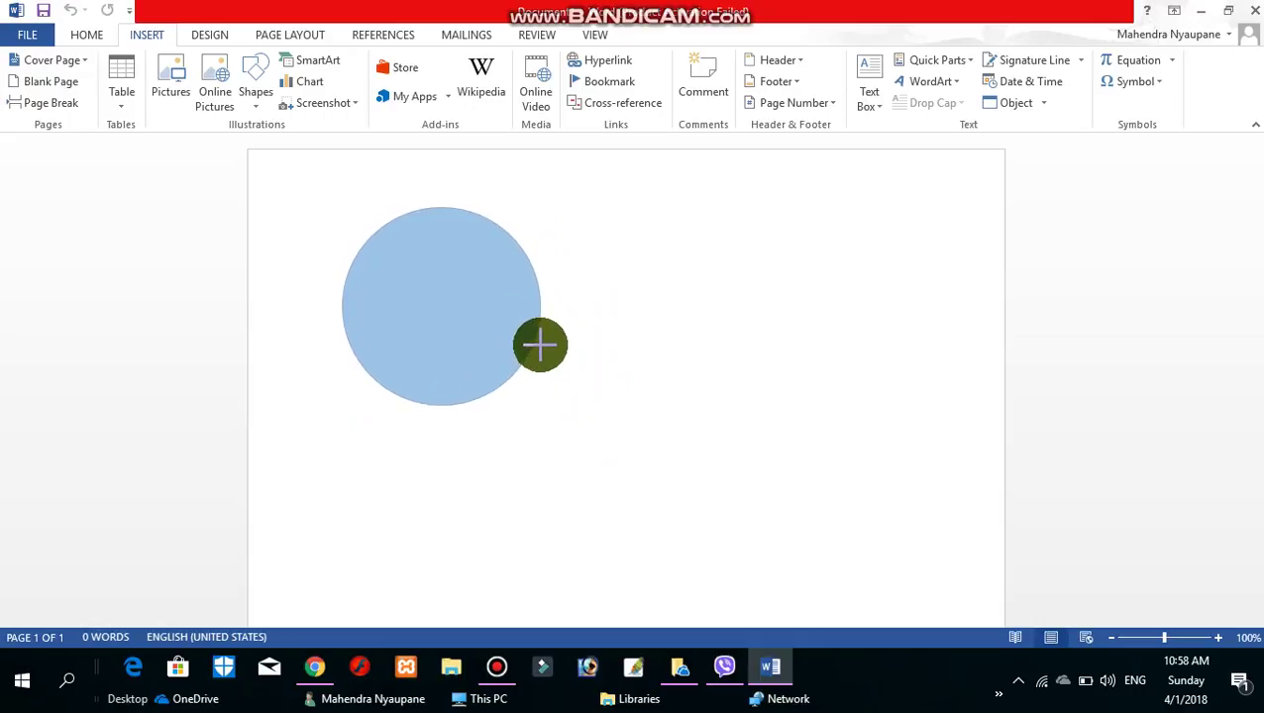
{"action": "left_click_drag", "start_coordinate": [512, 311], "coordinate": [544, 354]}
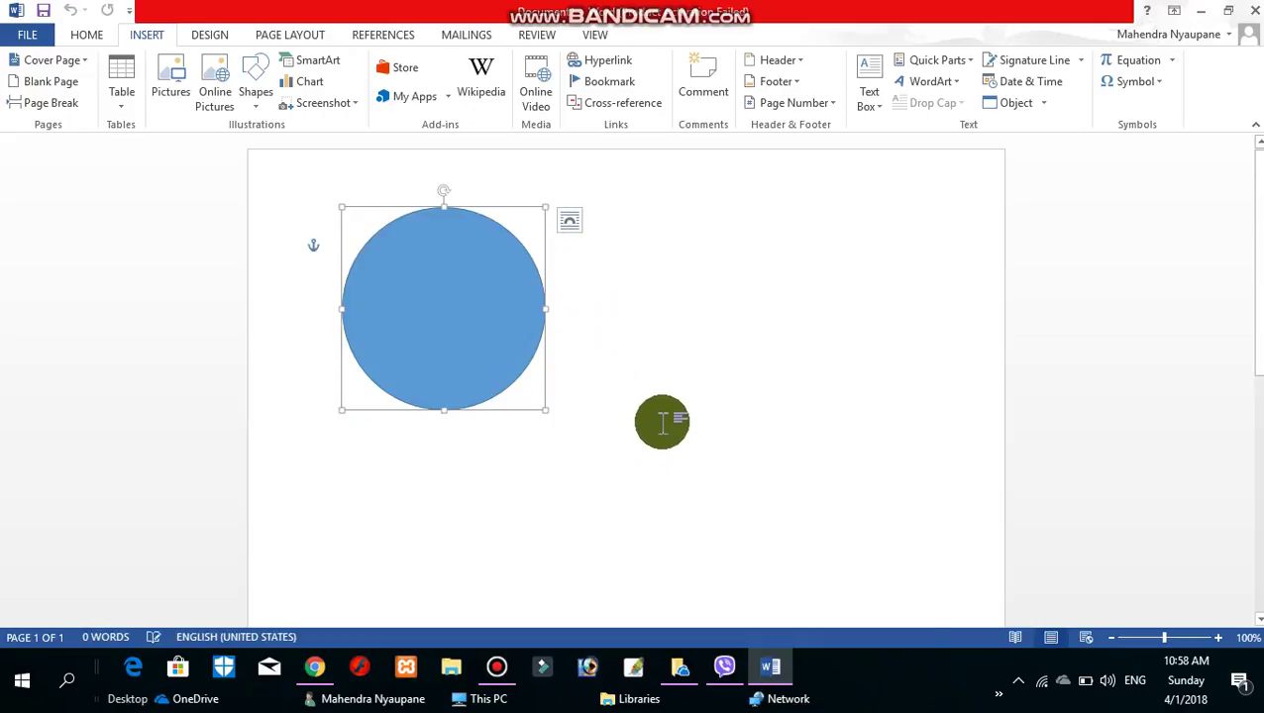
{"action": "left_click", "coordinate": [722, 282]}
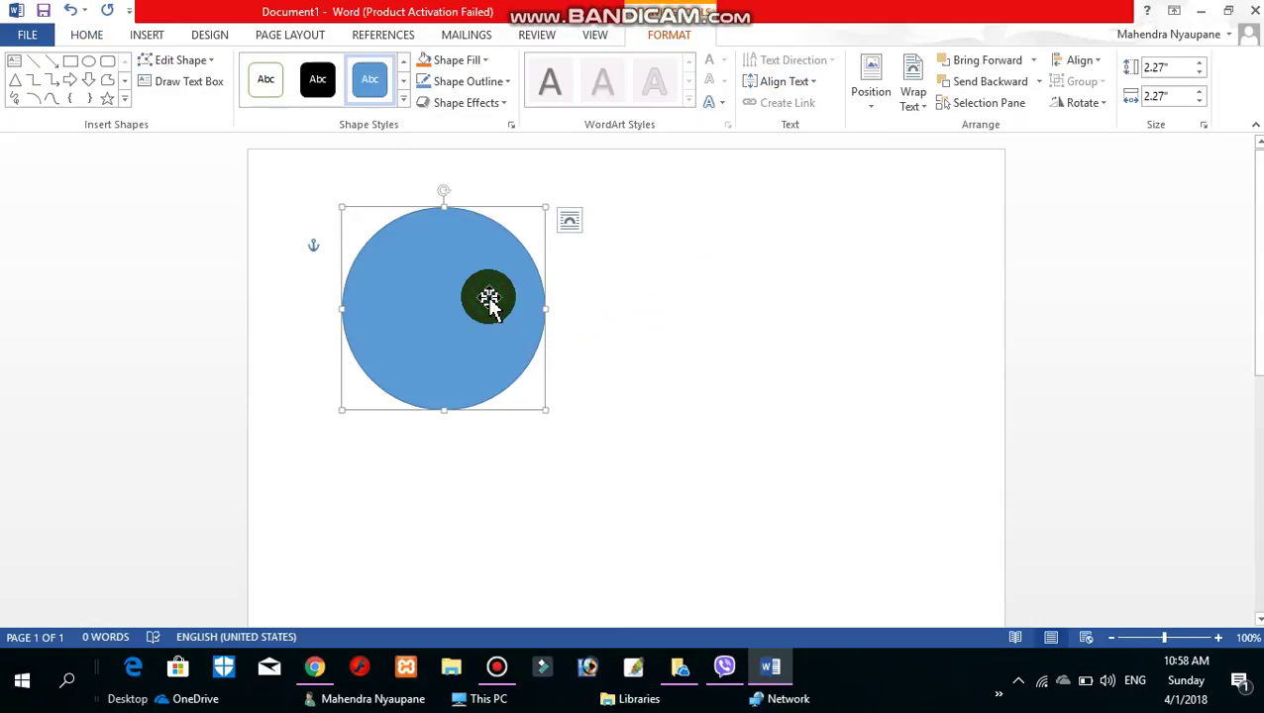
Step: Draw a blue Rectangle to the right of the circle
{"action": "left_click", "coordinate": [146, 38]}
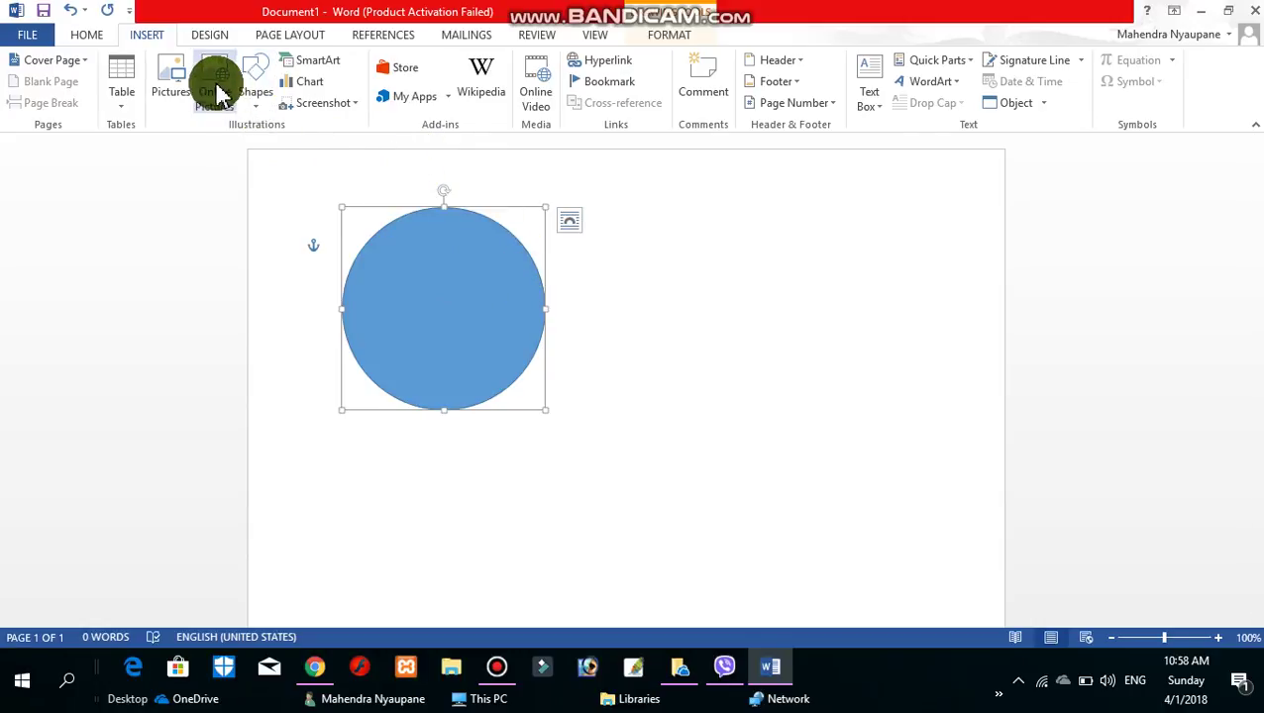
{"action": "left_click", "coordinate": [256, 87]}
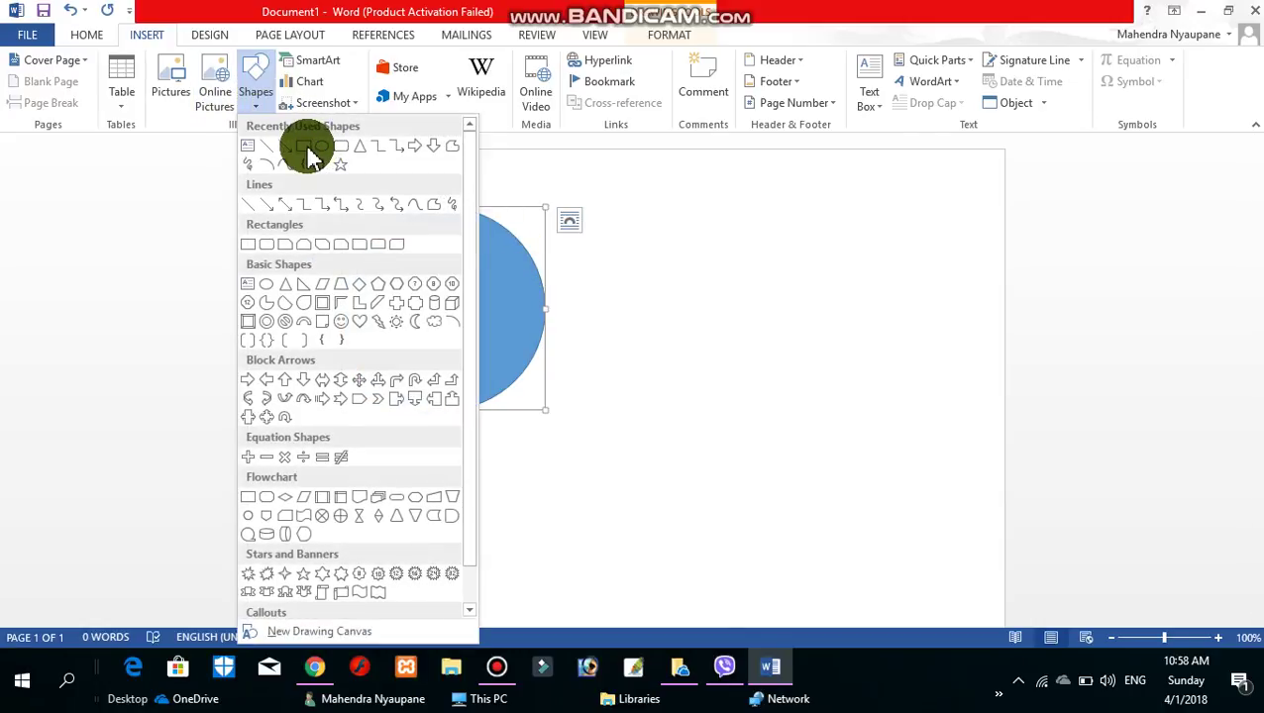
{"action": "left_click", "coordinate": [308, 150]}
{"action": "left_click_drag", "start_coordinate": [669, 230], "coordinate": [942, 398]}
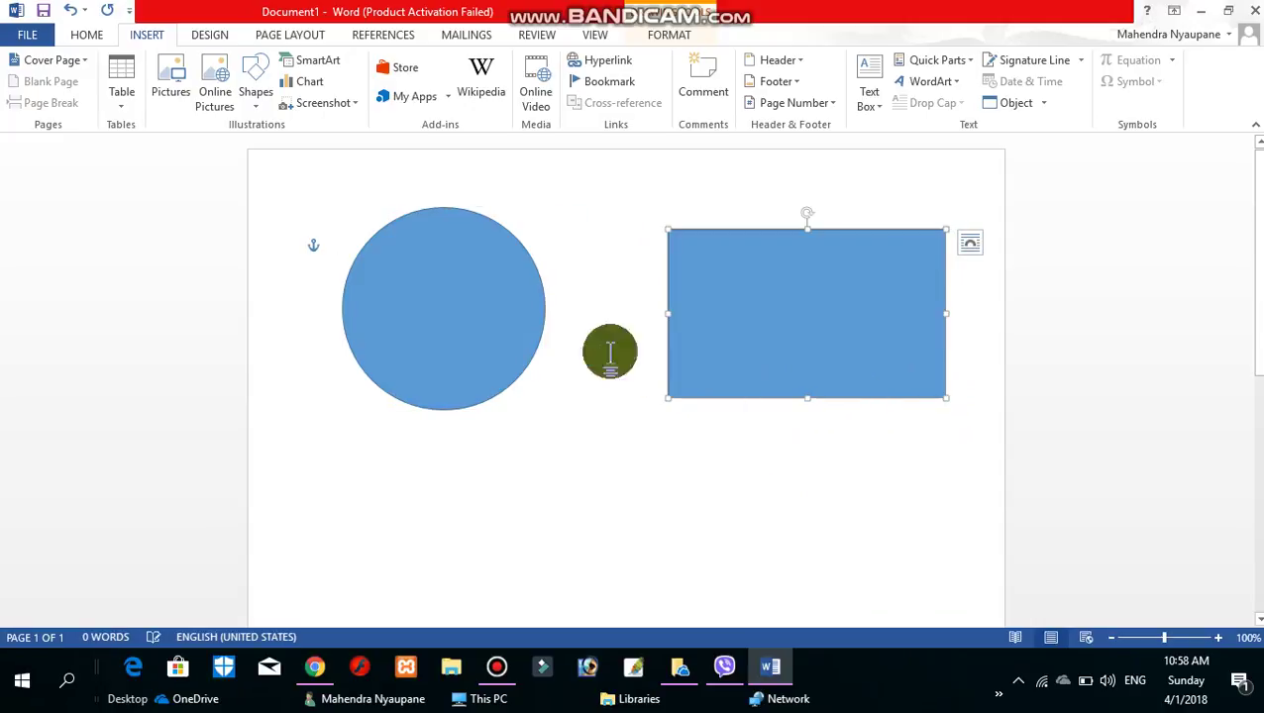
Step: Pick the Isosceles Triangle shape from the Shapes gallery
{"action": "left_click", "coordinate": [156, 43]}
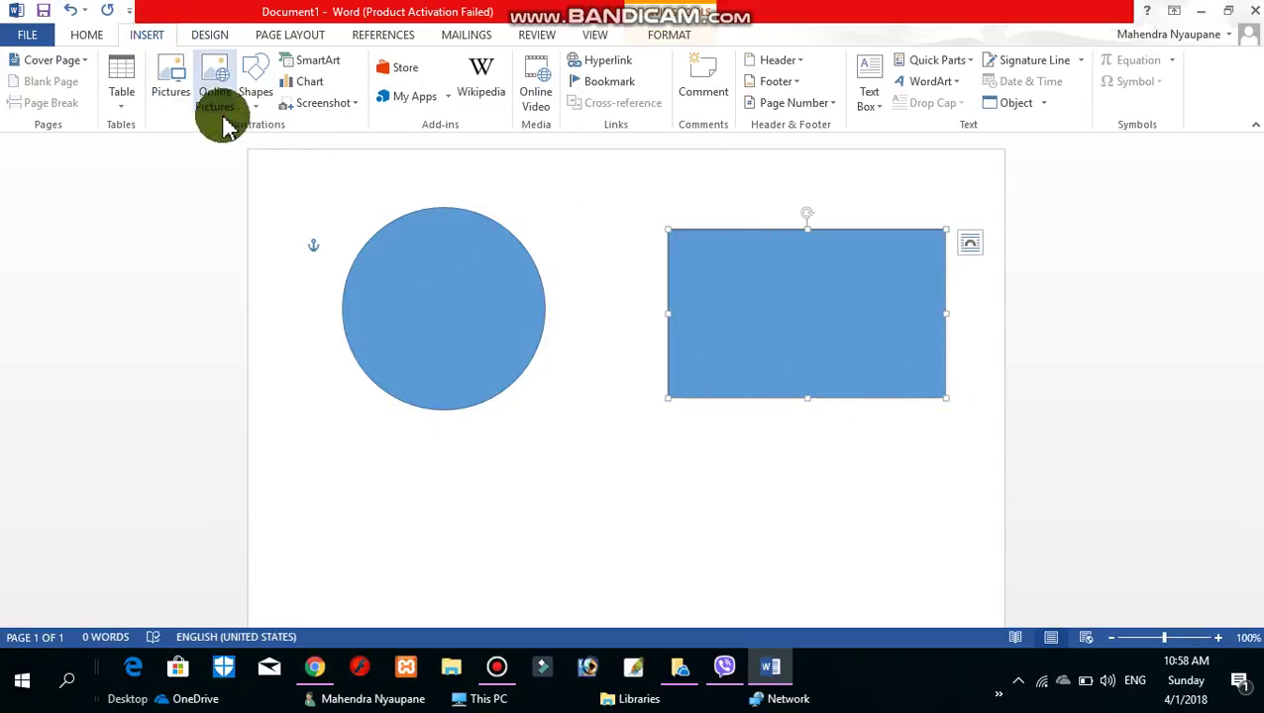
{"action": "left_click", "coordinate": [257, 99]}
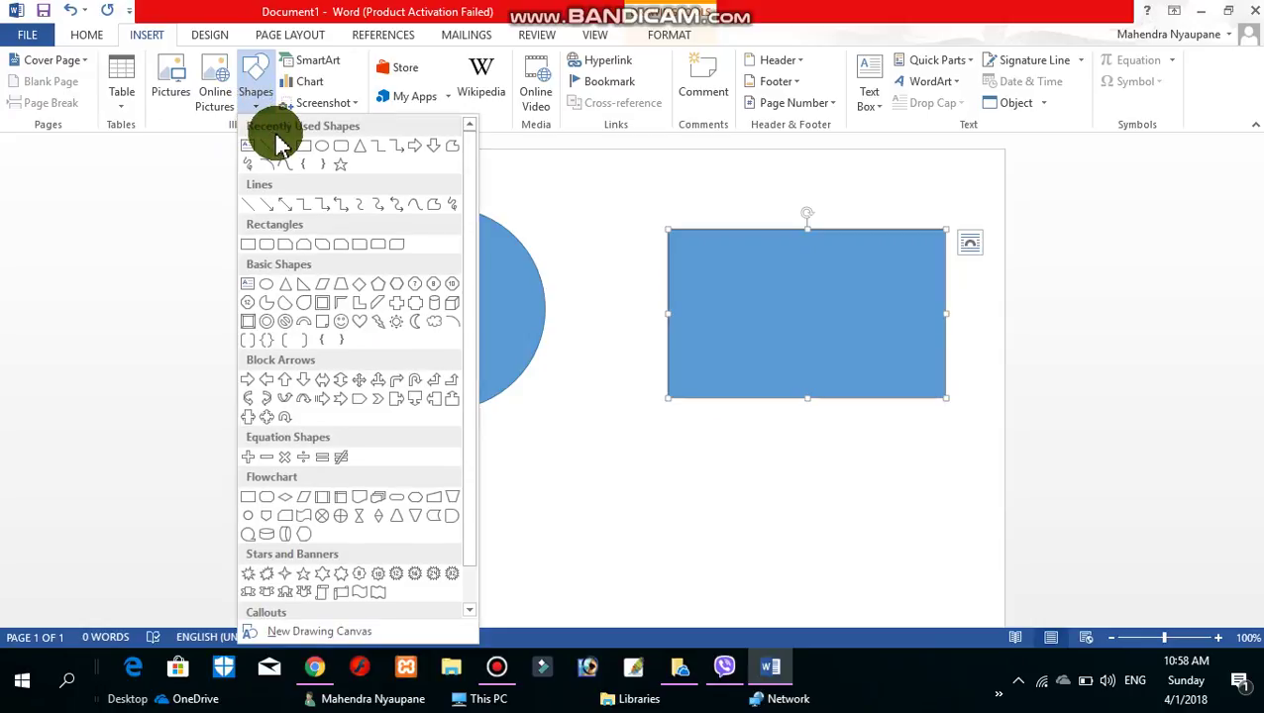
{"action": "left_click", "coordinate": [359, 149]}
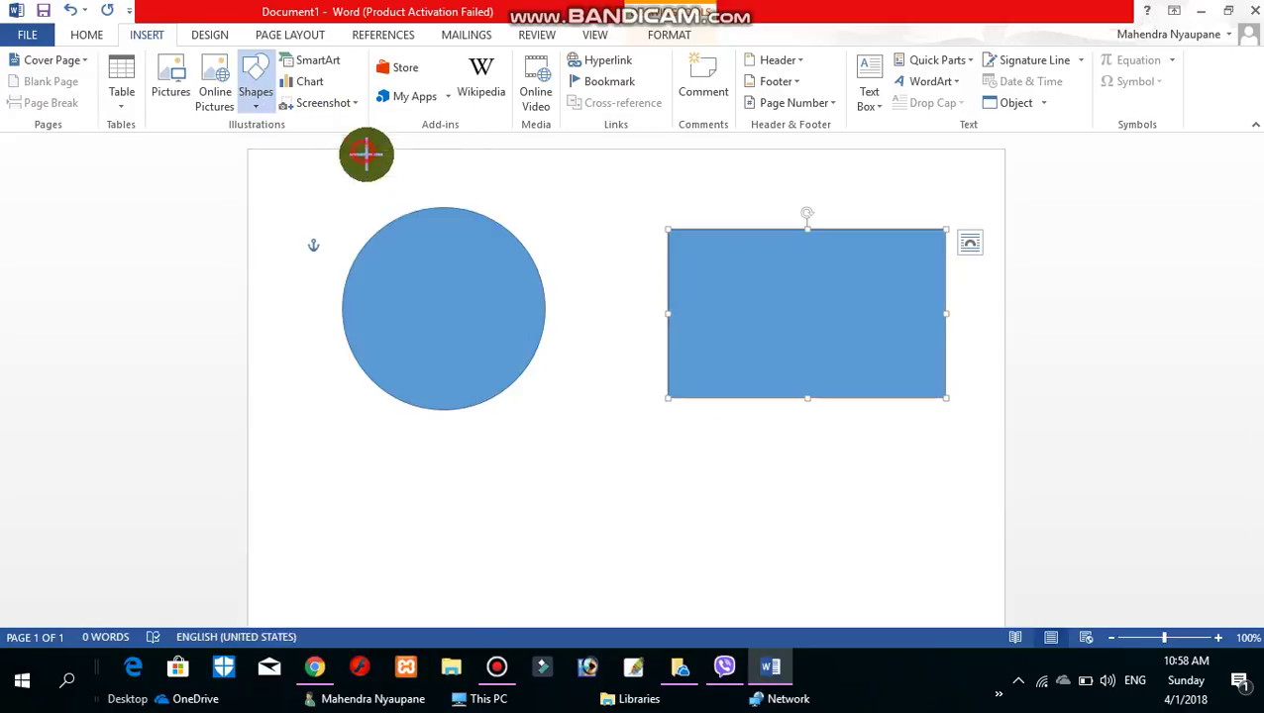
Step: Draw a triangle below the circle and shrink the circle to a smaller circle
{"action": "scroll", "coordinate": [490, 396], "scroll_direction": "down", "scroll_amount": 2}
{"action": "left_click_drag", "start_coordinate": [339, 381], "coordinate": [570, 573]}
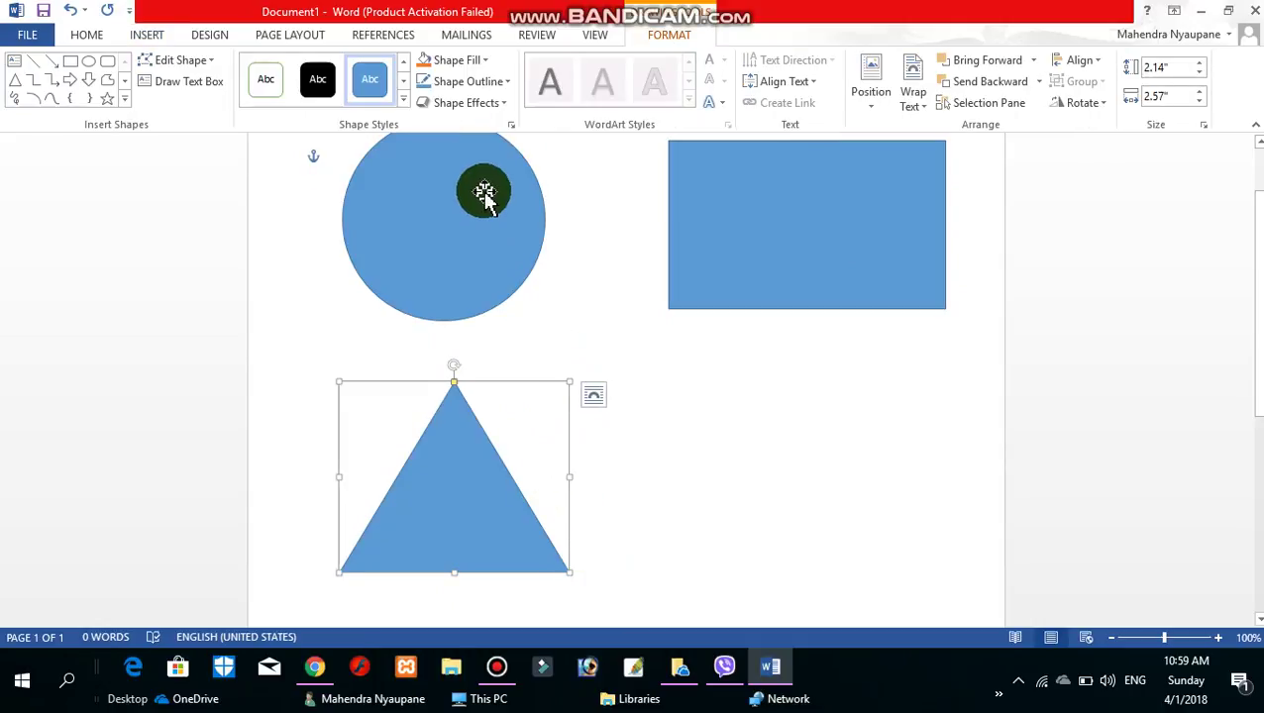
{"action": "left_click", "coordinate": [485, 197]}
{"action": "scroll", "coordinate": [555, 200], "scroll_direction": "up", "scroll_amount": 2}
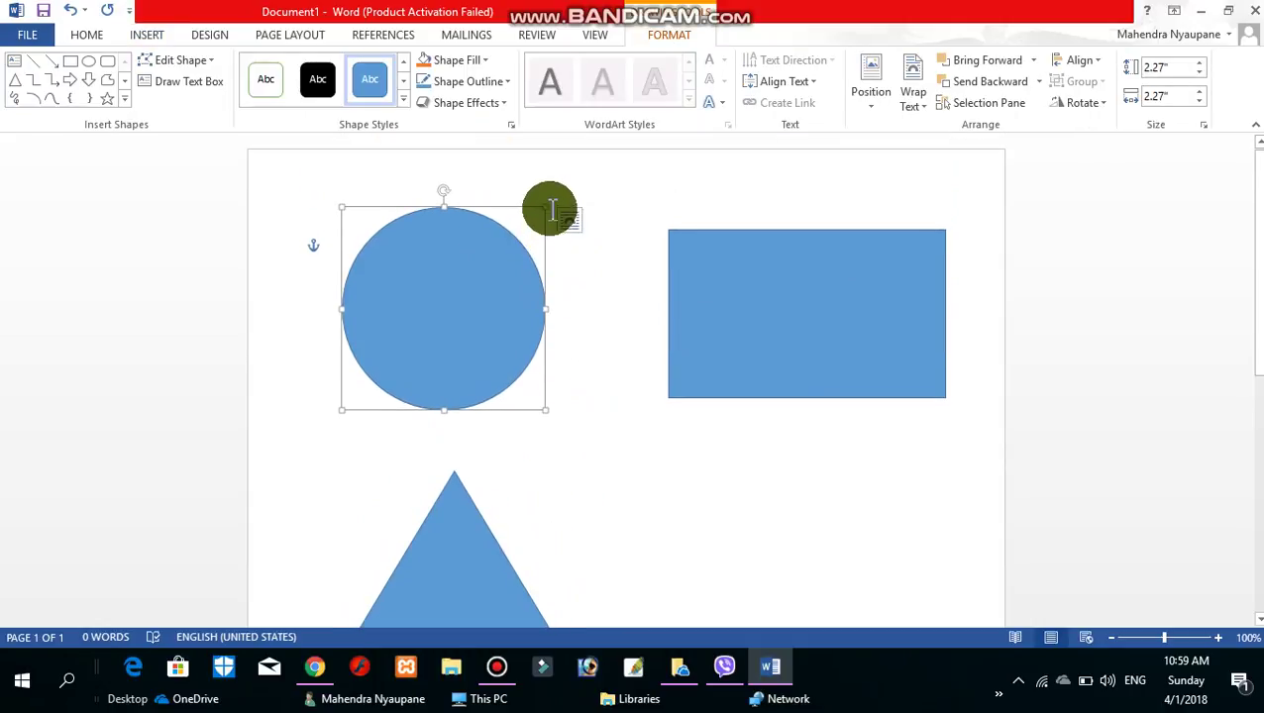
{"action": "left_click_drag", "start_coordinate": [548, 207], "coordinate": [447, 343]}
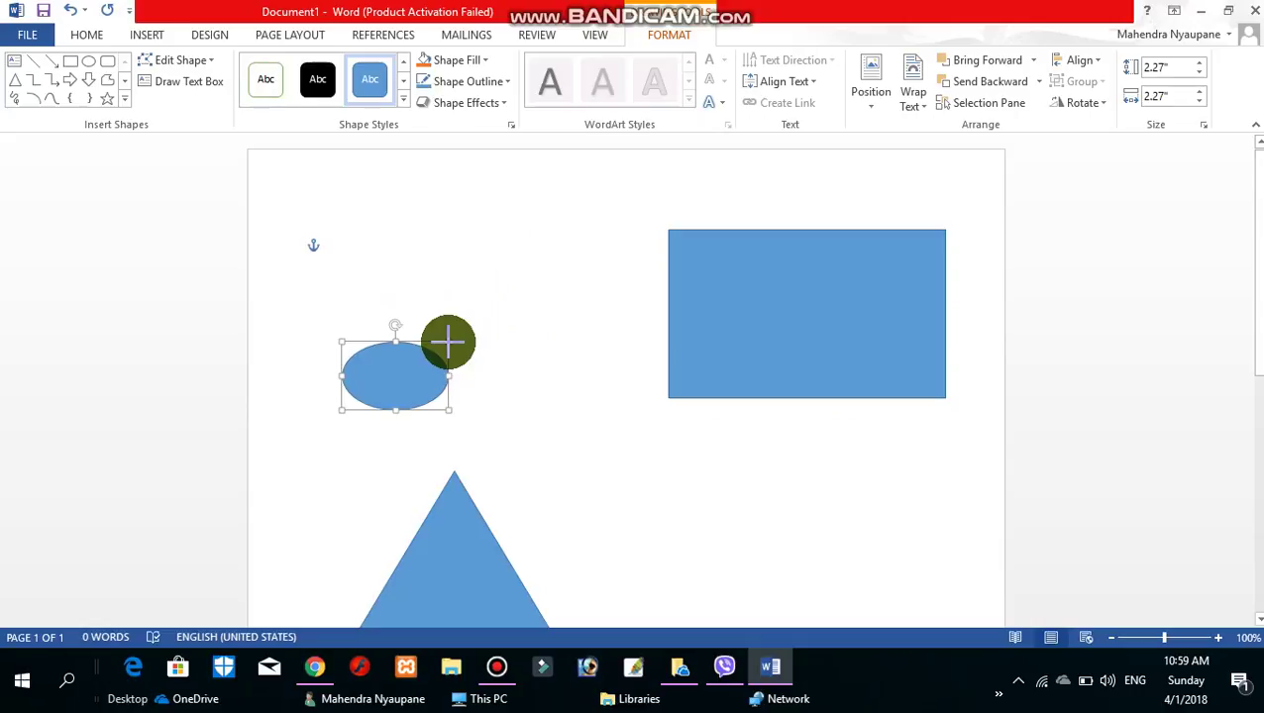
{"action": "mouse_move", "coordinate": [448, 343]}
{"action": "left_mouse_down"}
{"action": "mouse_move", "coordinate": [466, 336]}
{"action": "mouse_move", "coordinate": [417, 293]}
{"action": "left_mouse_up"}
Step: Resize the rectangle to 1.06" × 1.74" and the triangle to 1.55" × 1.87", lined up beside the circle
{"action": "left_click", "coordinate": [758, 319]}
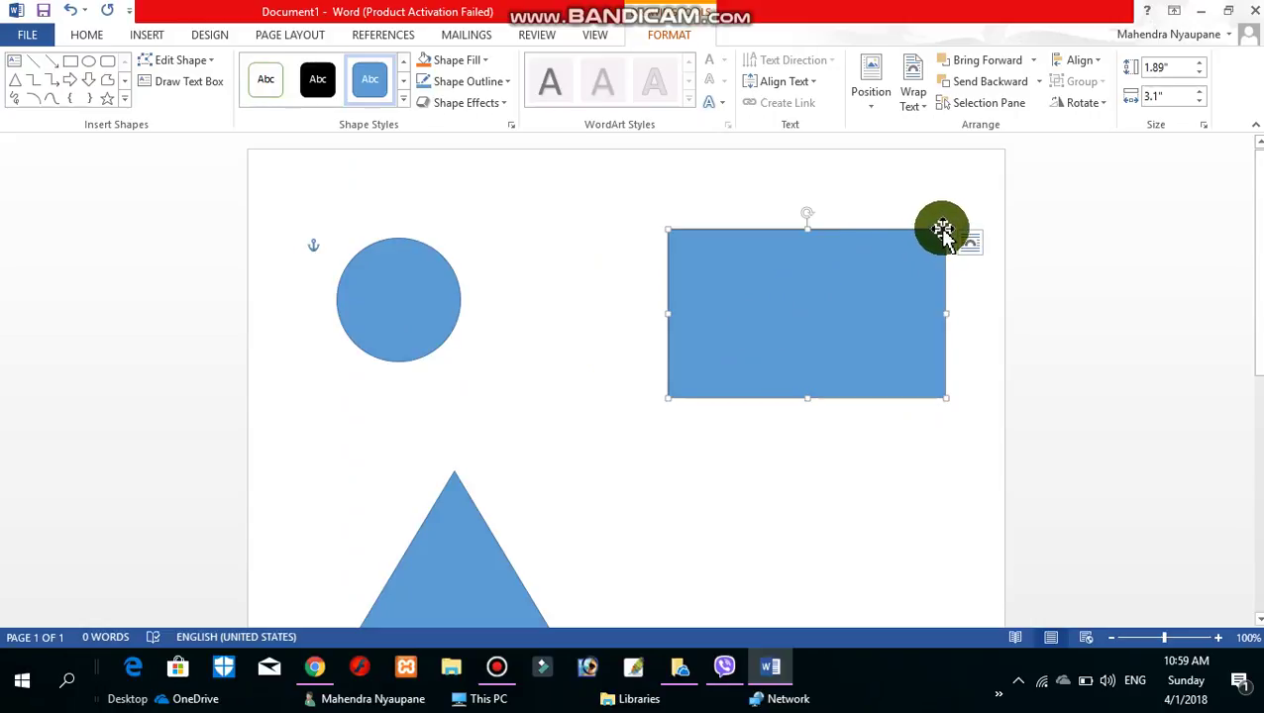
{"action": "left_click_drag", "start_coordinate": [945, 226], "coordinate": [824, 302]}
{"action": "mouse_move", "coordinate": [755, 352]}
{"action": "left_mouse_down"}
{"action": "mouse_move", "coordinate": [555, 290]}
{"action": "mouse_move", "coordinate": [583, 294]}
{"action": "left_mouse_up"}
{"action": "left_click", "coordinate": [480, 565]}
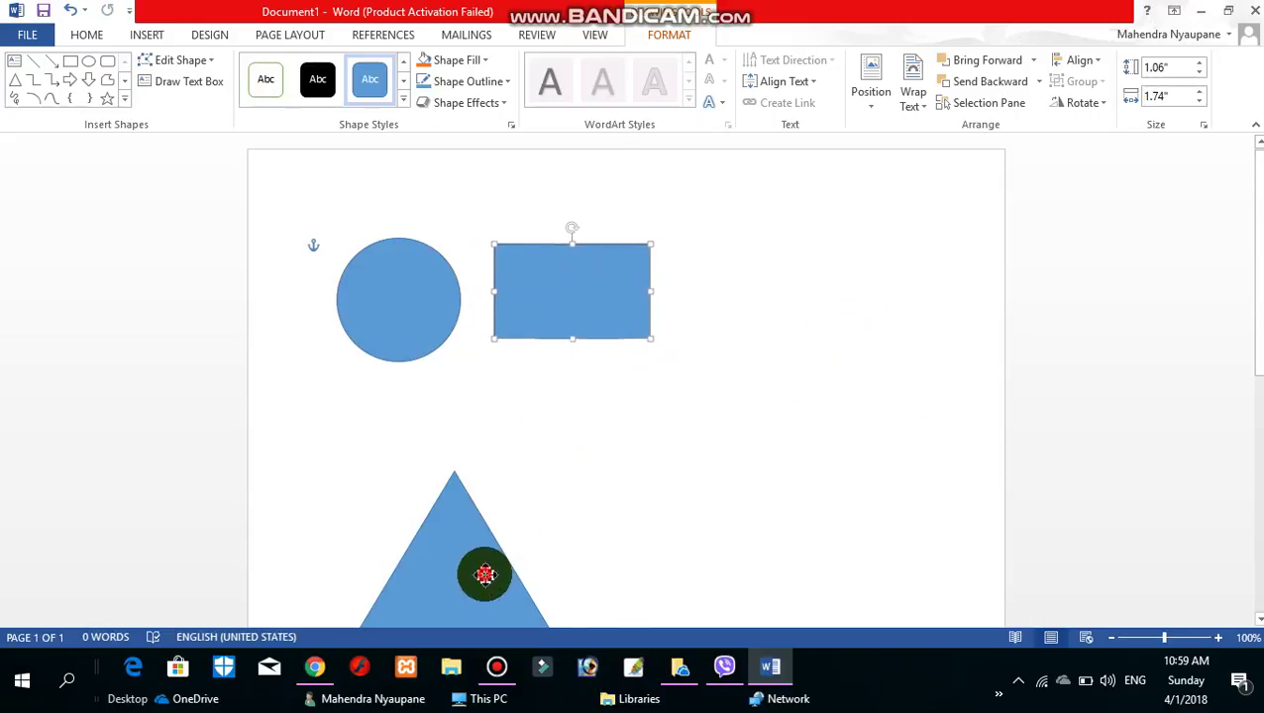
{"action": "left_click_drag", "start_coordinate": [515, 552], "coordinate": [890, 257]}
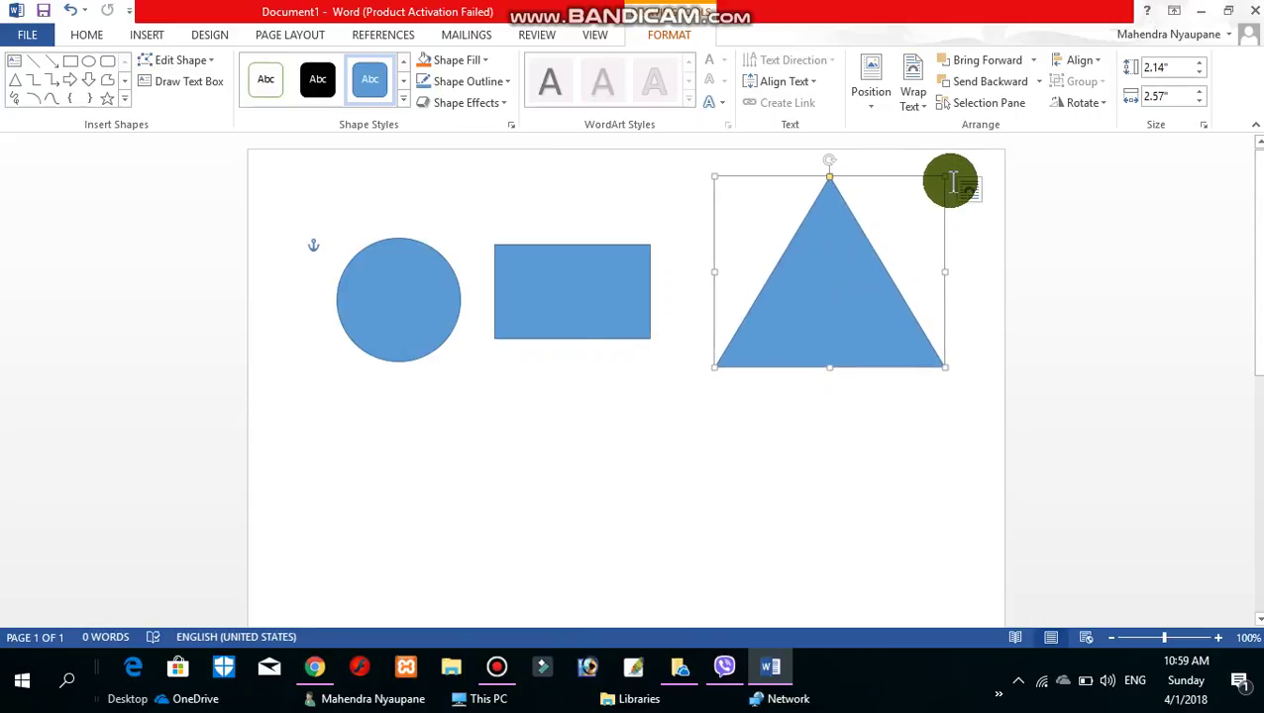
{"action": "left_click_drag", "start_coordinate": [938, 185], "coordinate": [879, 228]}
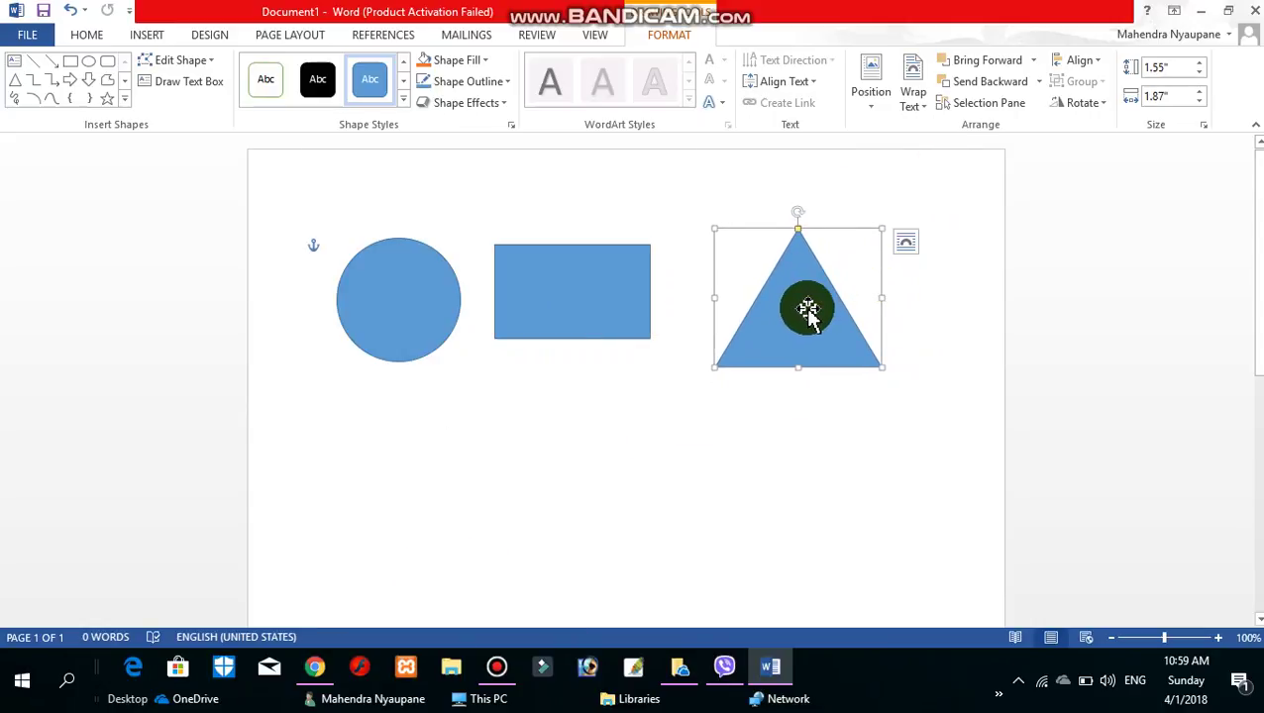
{"action": "left_click_drag", "start_coordinate": [812, 310], "coordinate": [802, 305]}
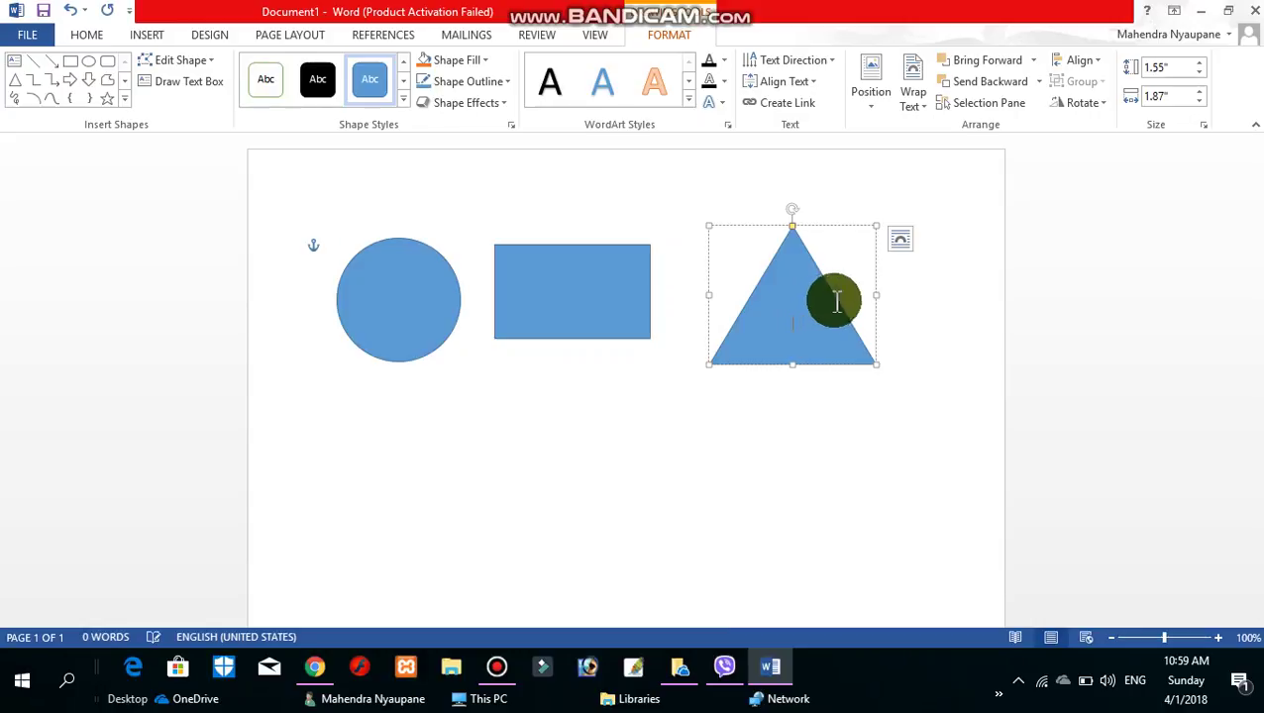
{"action": "left_click", "coordinate": [659, 474]}
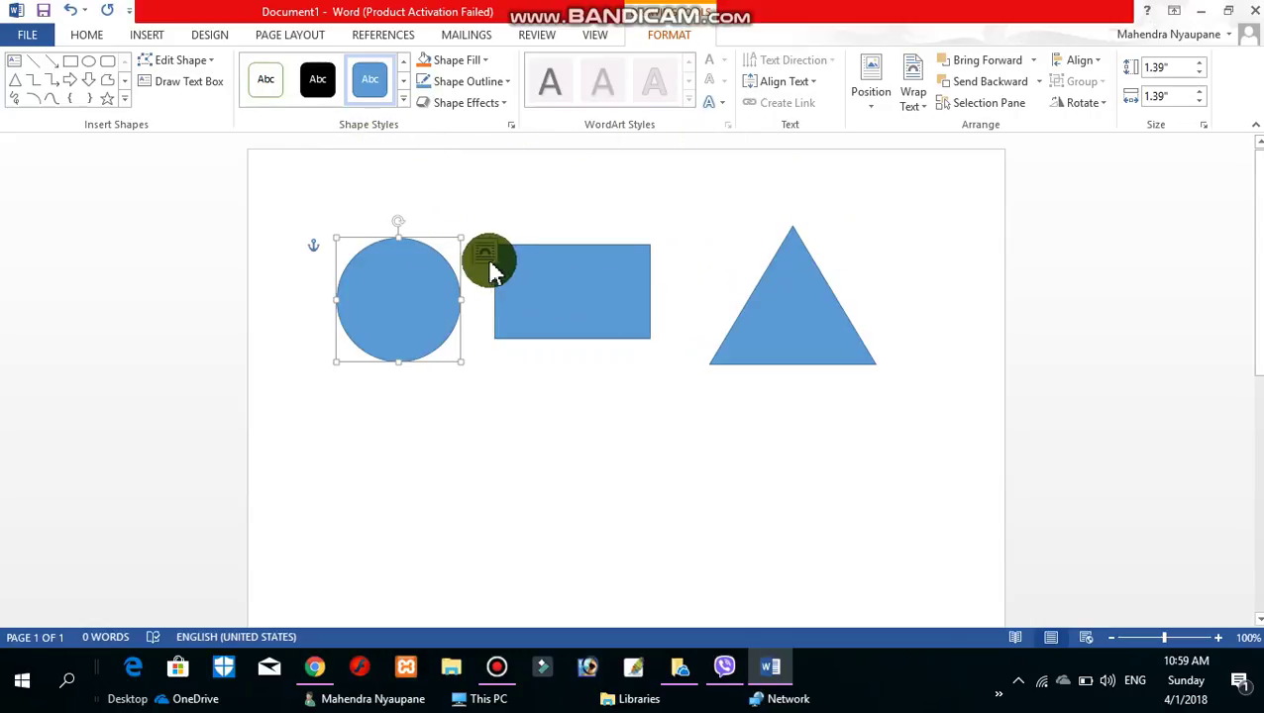
Step: Apply the white-fill, black-outline shape style to the circle after briefly trying an orange style
{"action": "left_click", "coordinate": [402, 99]}
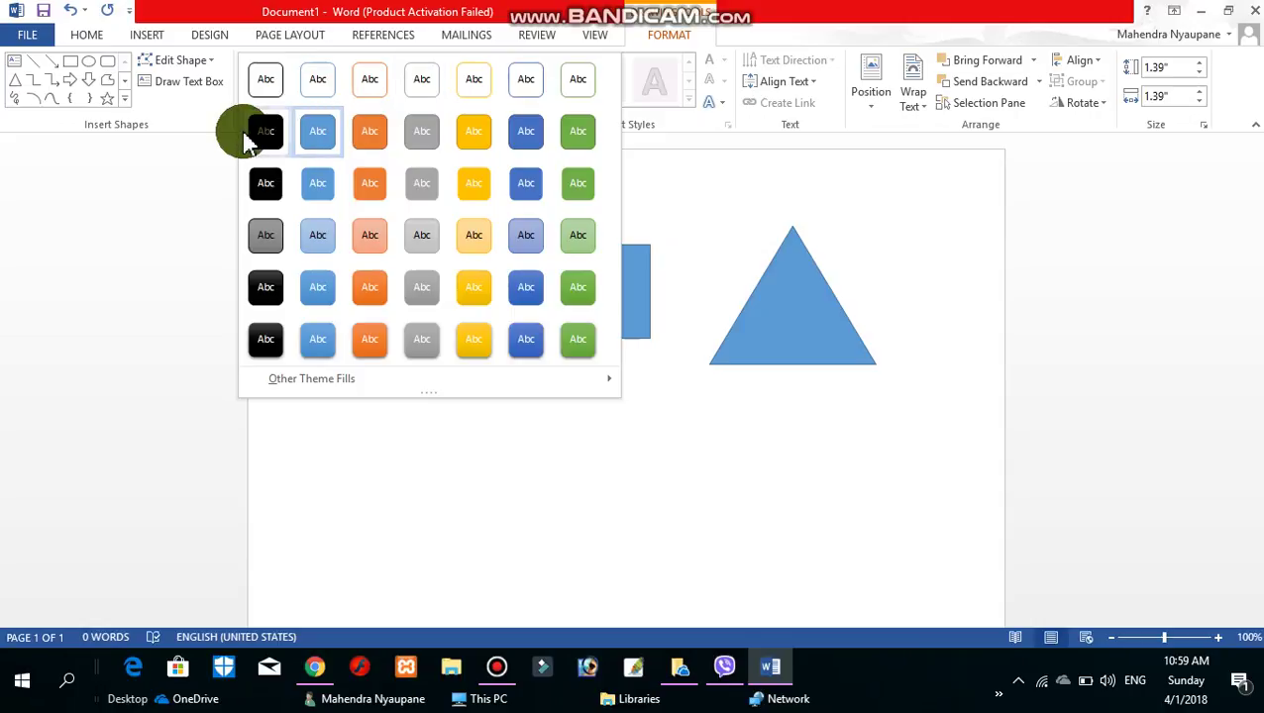
{"action": "left_click", "coordinate": [275, 87]}
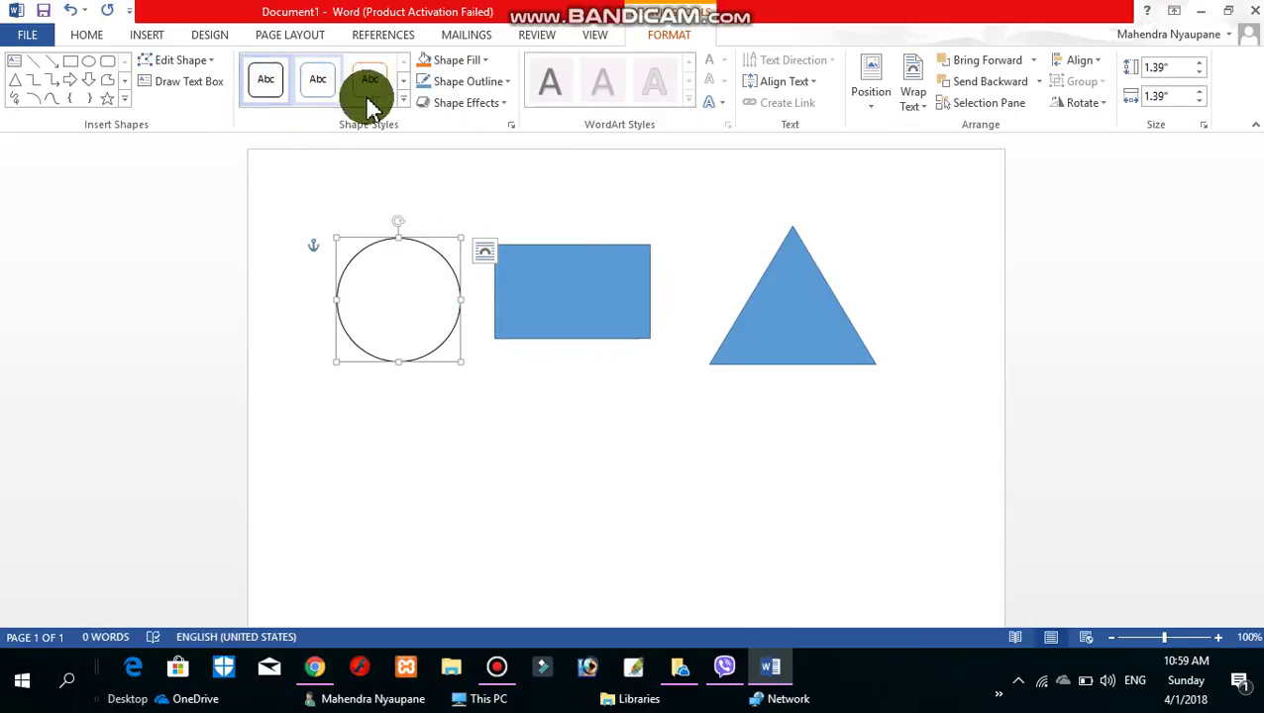
{"action": "left_click", "coordinate": [403, 99]}
{"action": "left_click", "coordinate": [382, 139]}
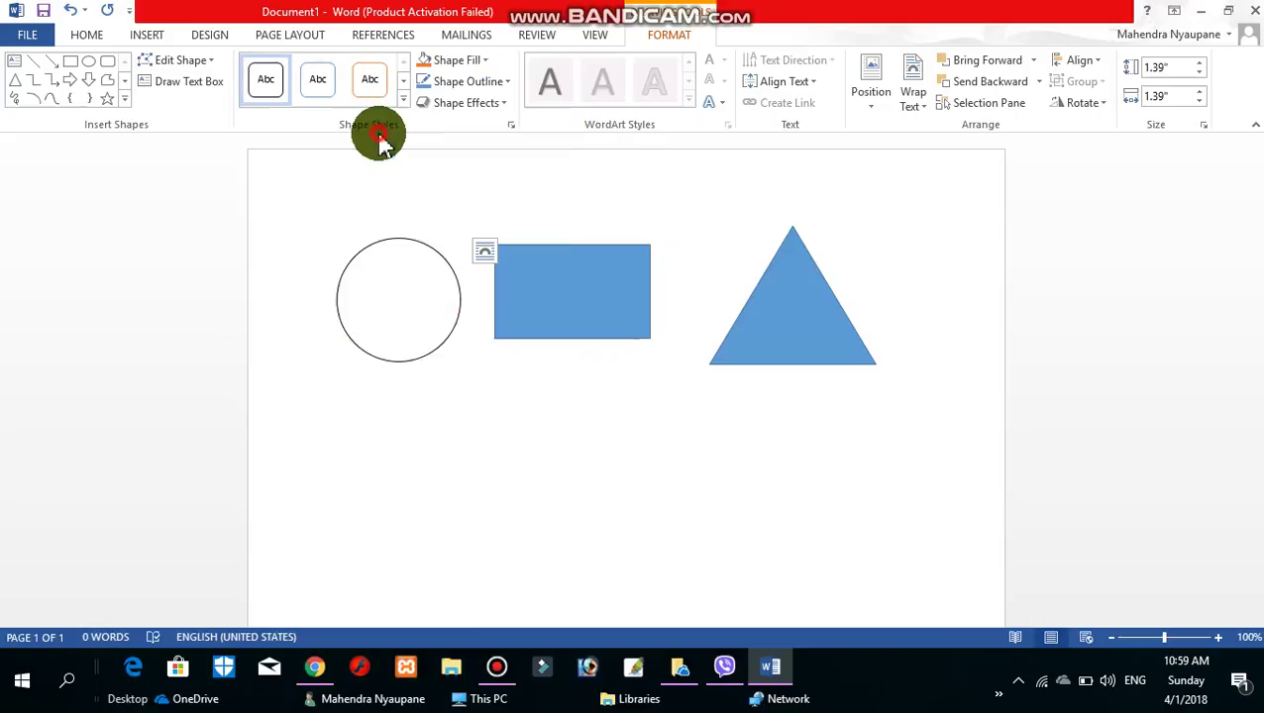
{"action": "left_click", "coordinate": [404, 102]}
{"action": "left_click", "coordinate": [268, 81]}
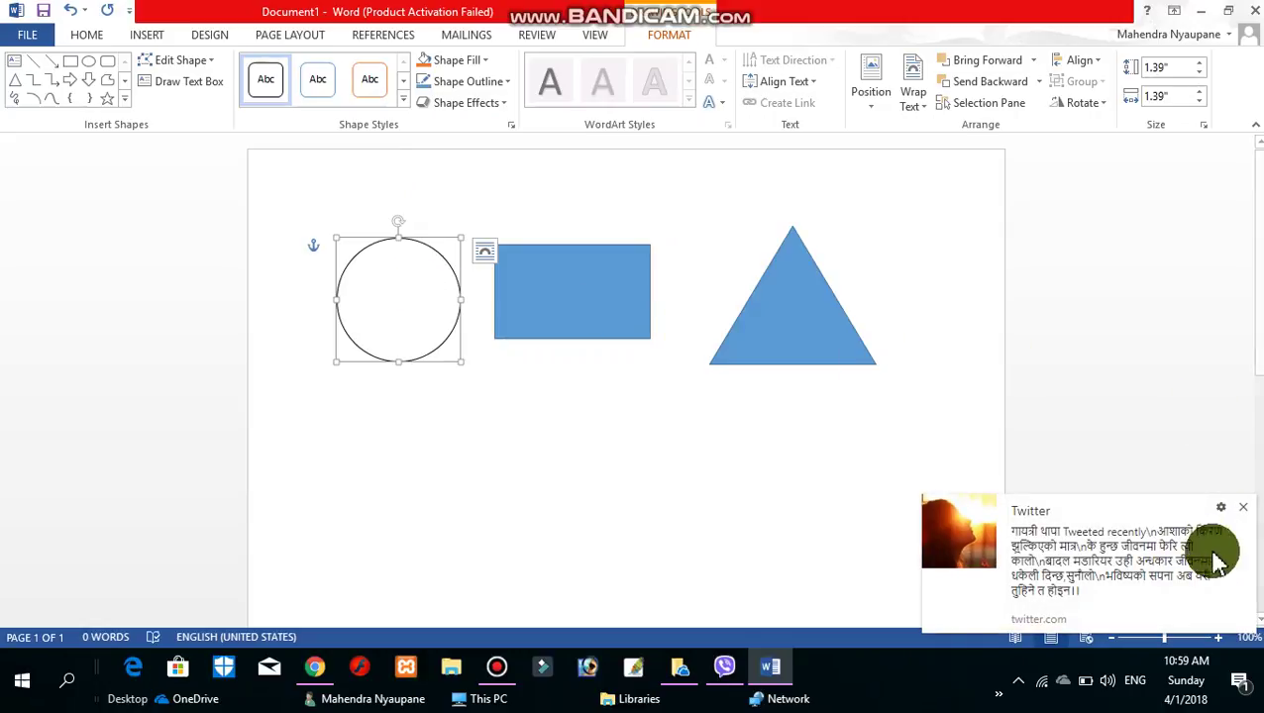
{"action": "left_click", "coordinate": [1243, 507]}
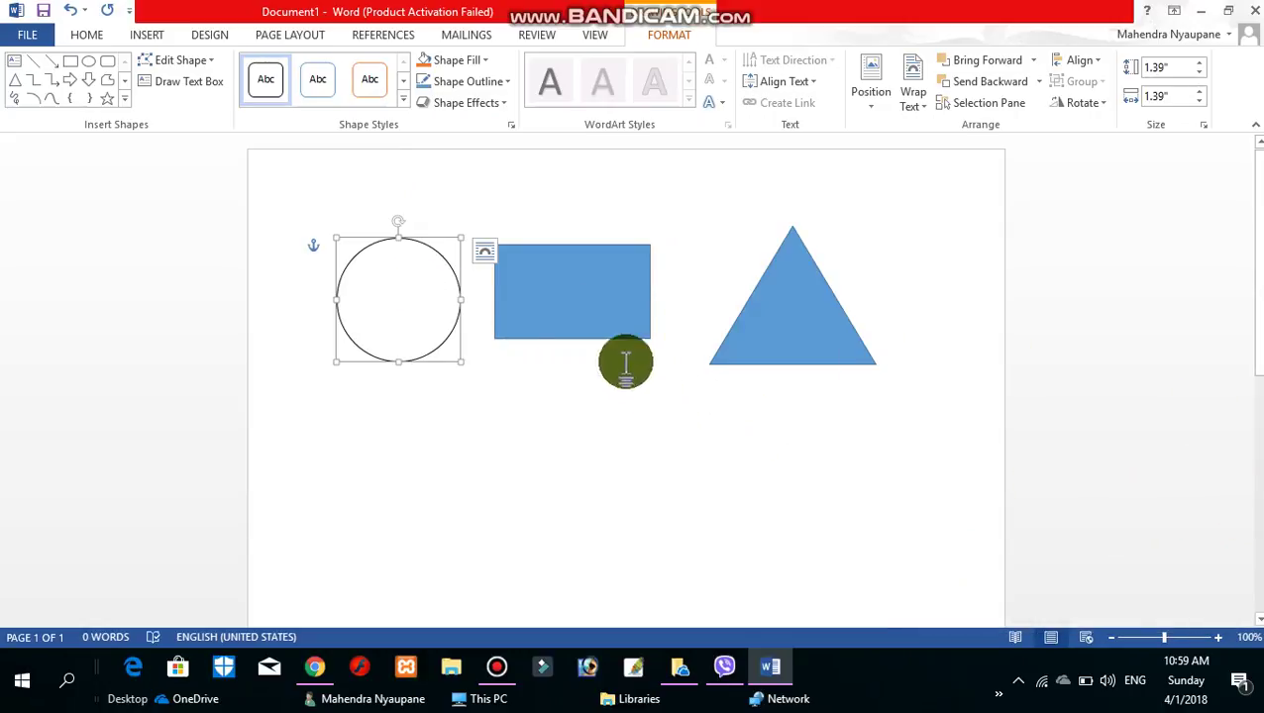
{"action": "left_click", "coordinate": [421, 303]}
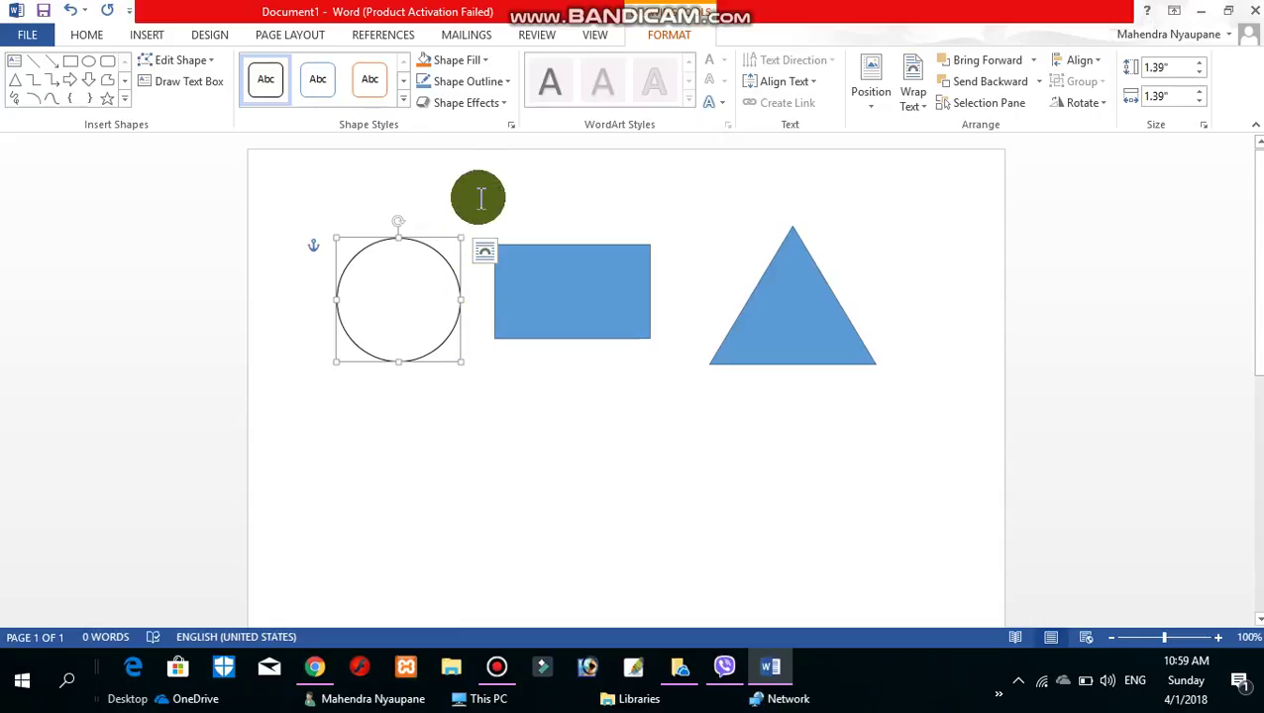
Step: Fill the circle with light blue from Shape Fill, keeping its thin black outline
{"action": "left_click", "coordinate": [486, 61]}
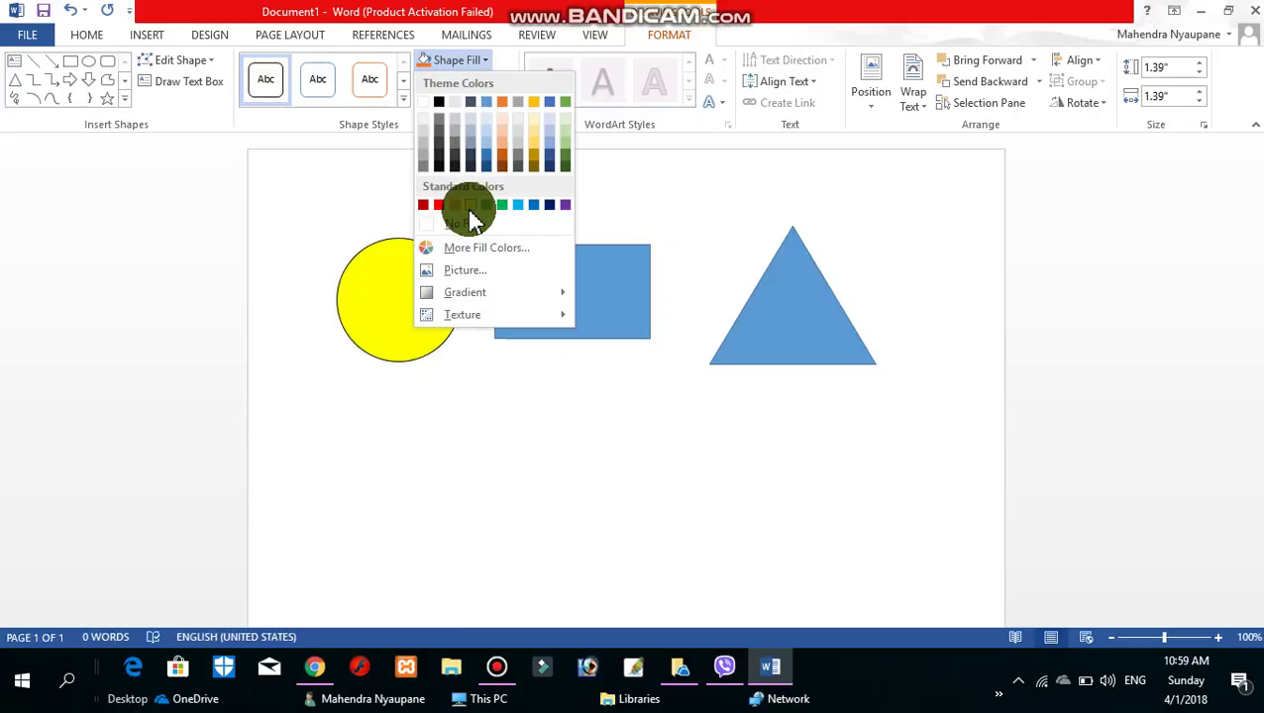
{"action": "left_click", "coordinate": [551, 165]}
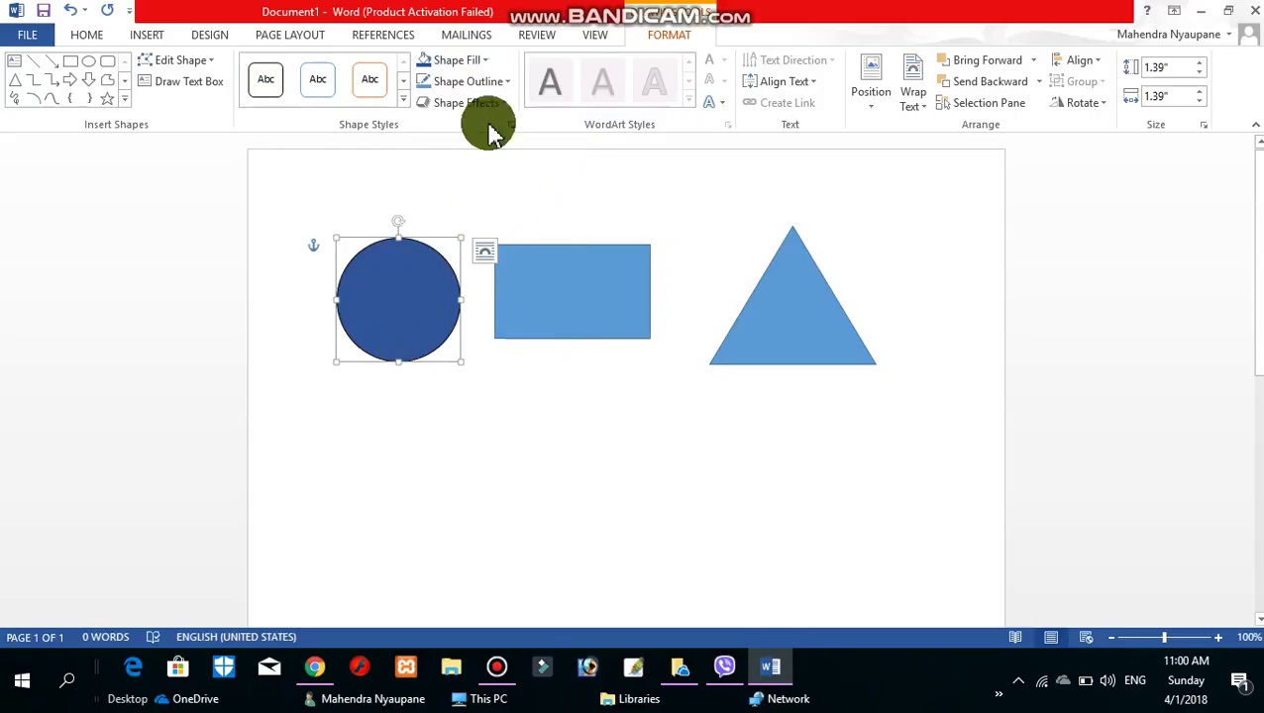
{"action": "left_click", "coordinate": [486, 61]}
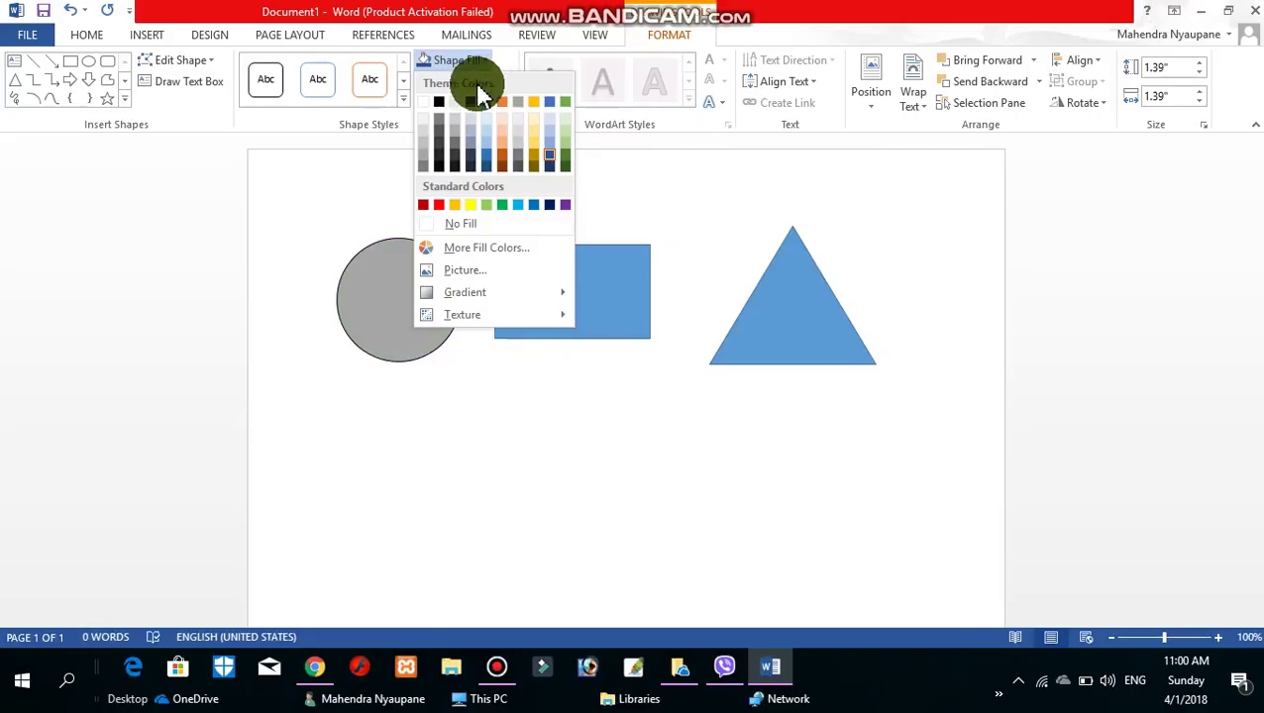
{"action": "left_click", "coordinate": [488, 139]}
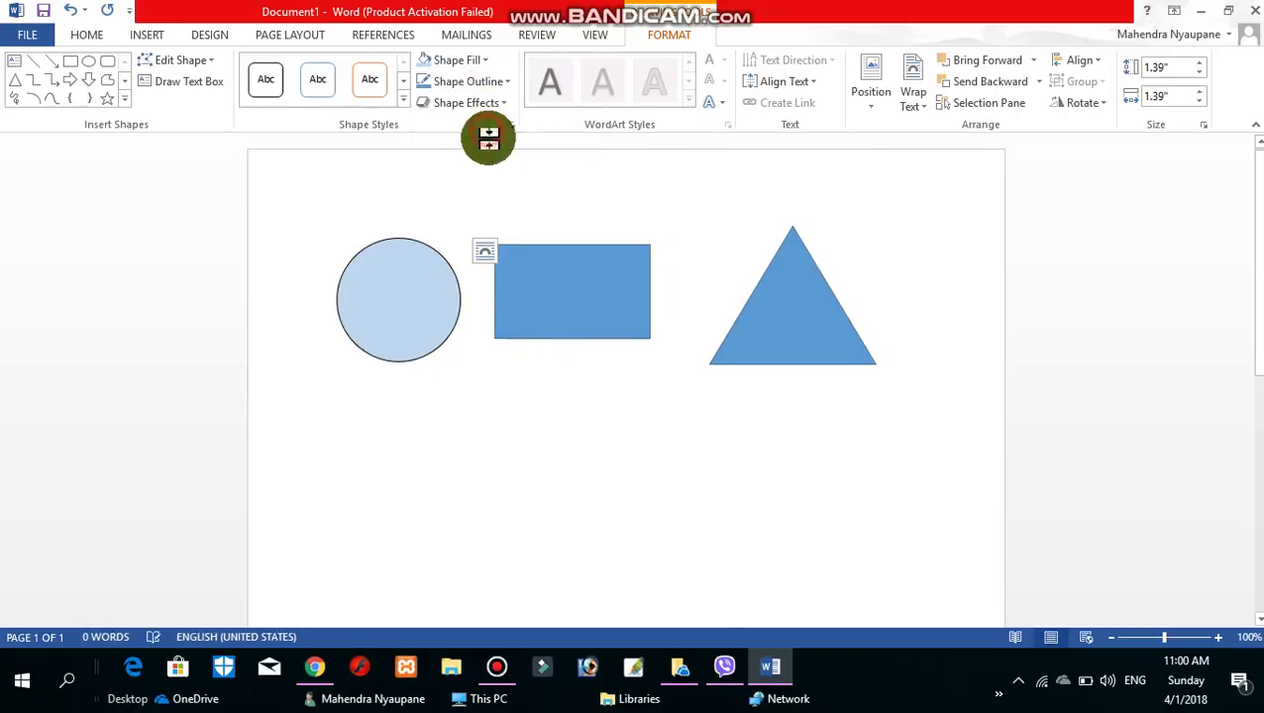
{"action": "left_click", "coordinate": [412, 302]}
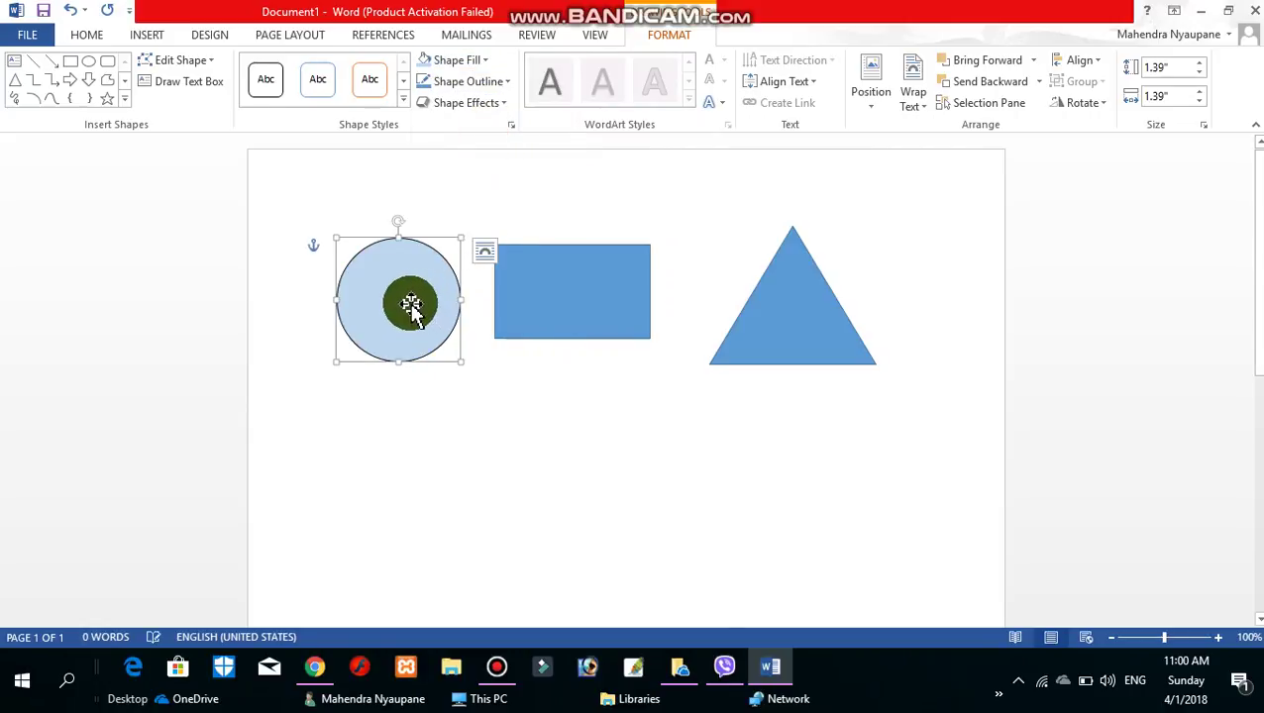
Step: Give the circle a 4½ pt yellow outline and nudge it up slightly
{"action": "left_click", "coordinate": [510, 83]}
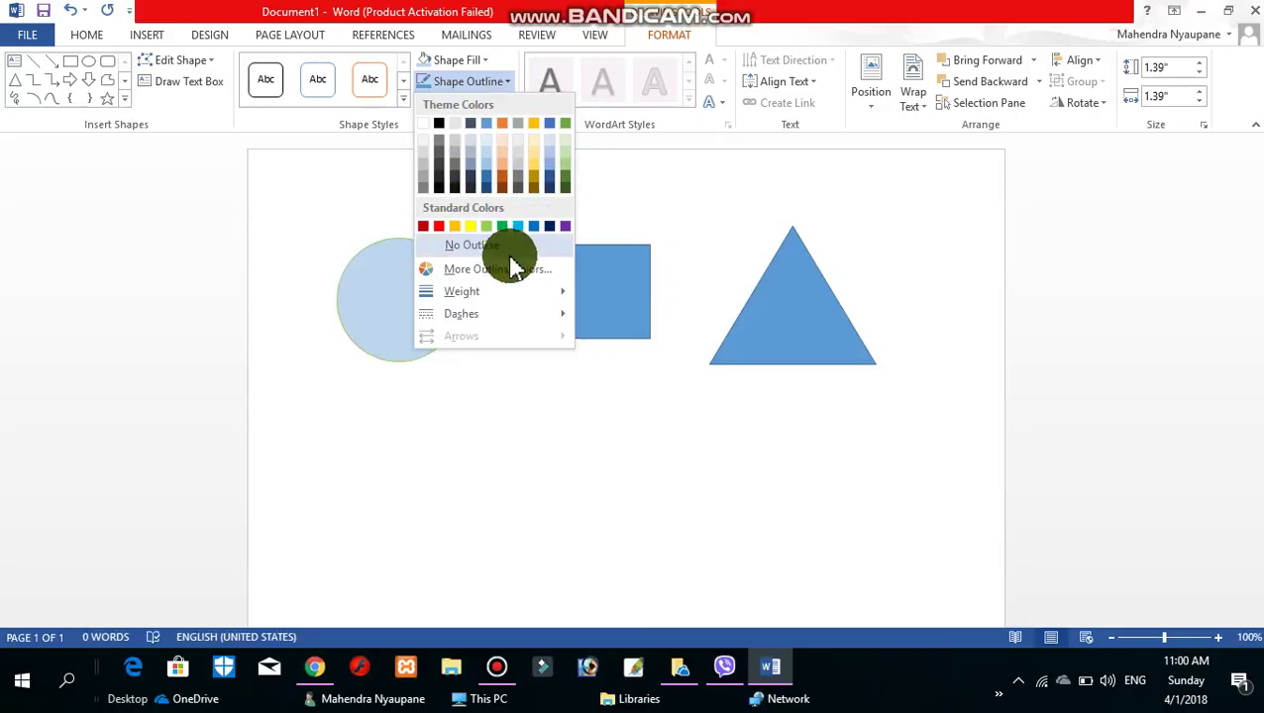
{"action": "mouse_move", "coordinate": [462, 292]}
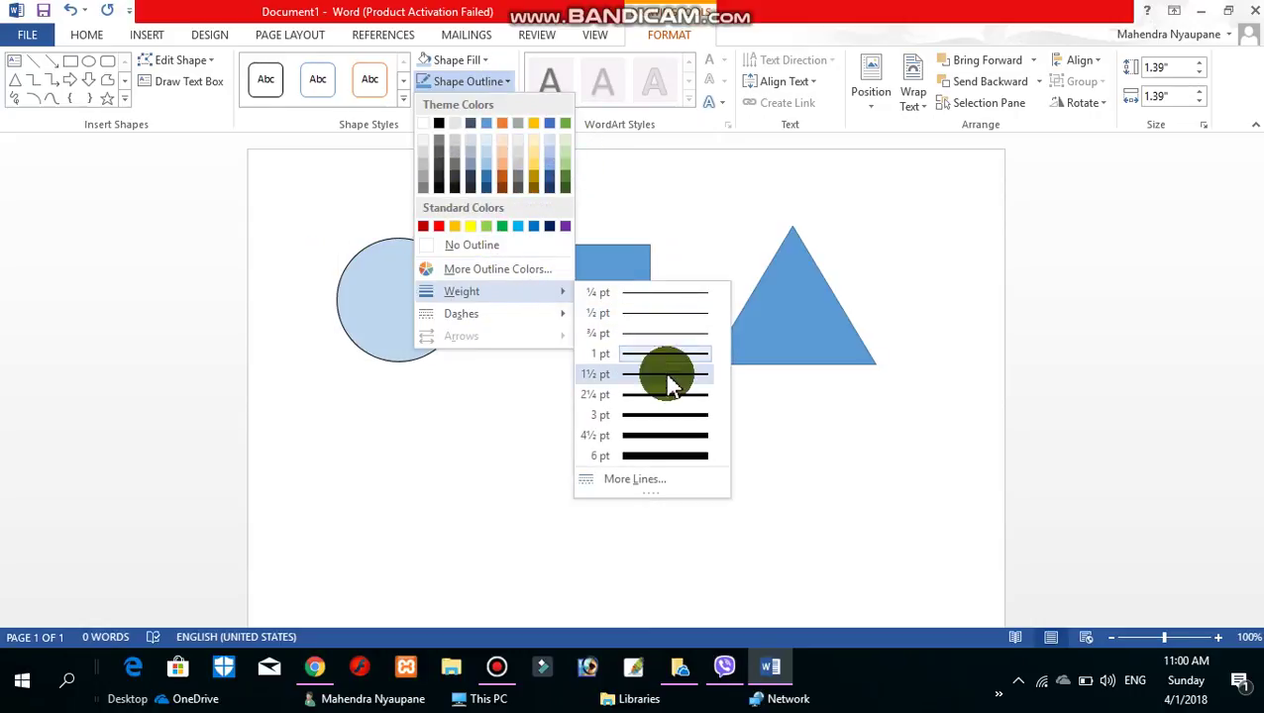
{"action": "left_click", "coordinate": [665, 436]}
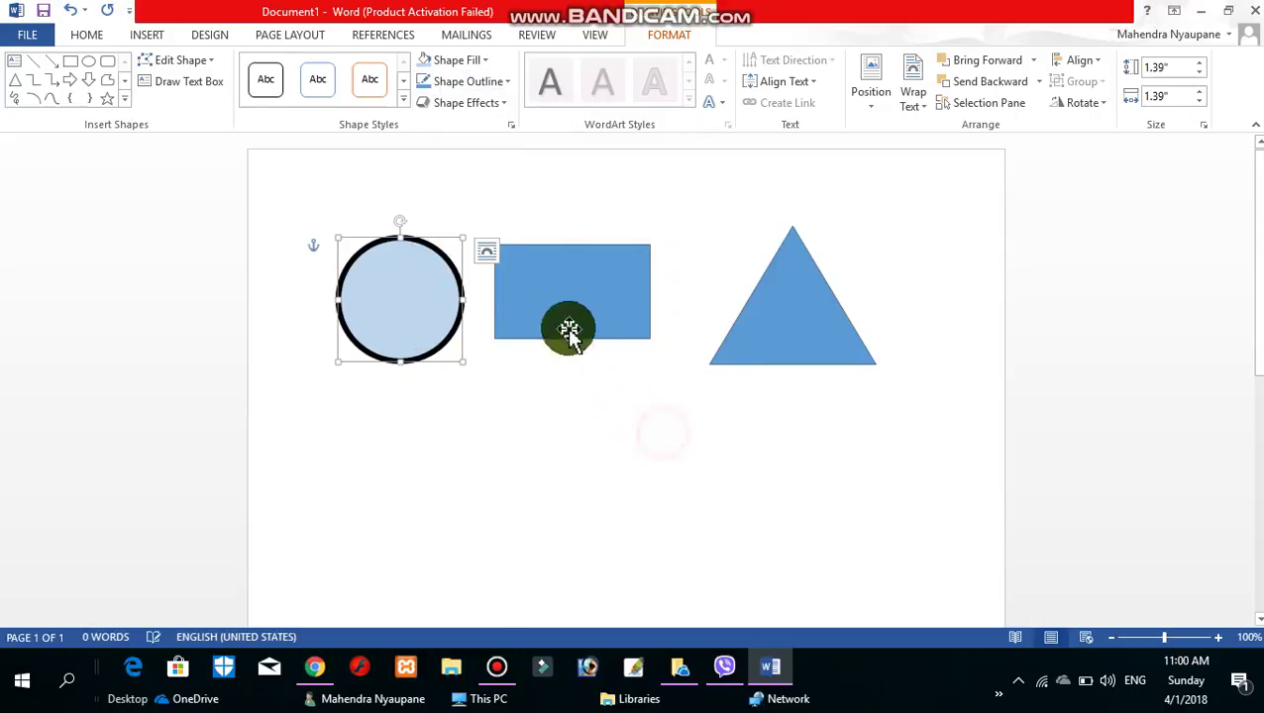
{"action": "left_click", "coordinate": [511, 87]}
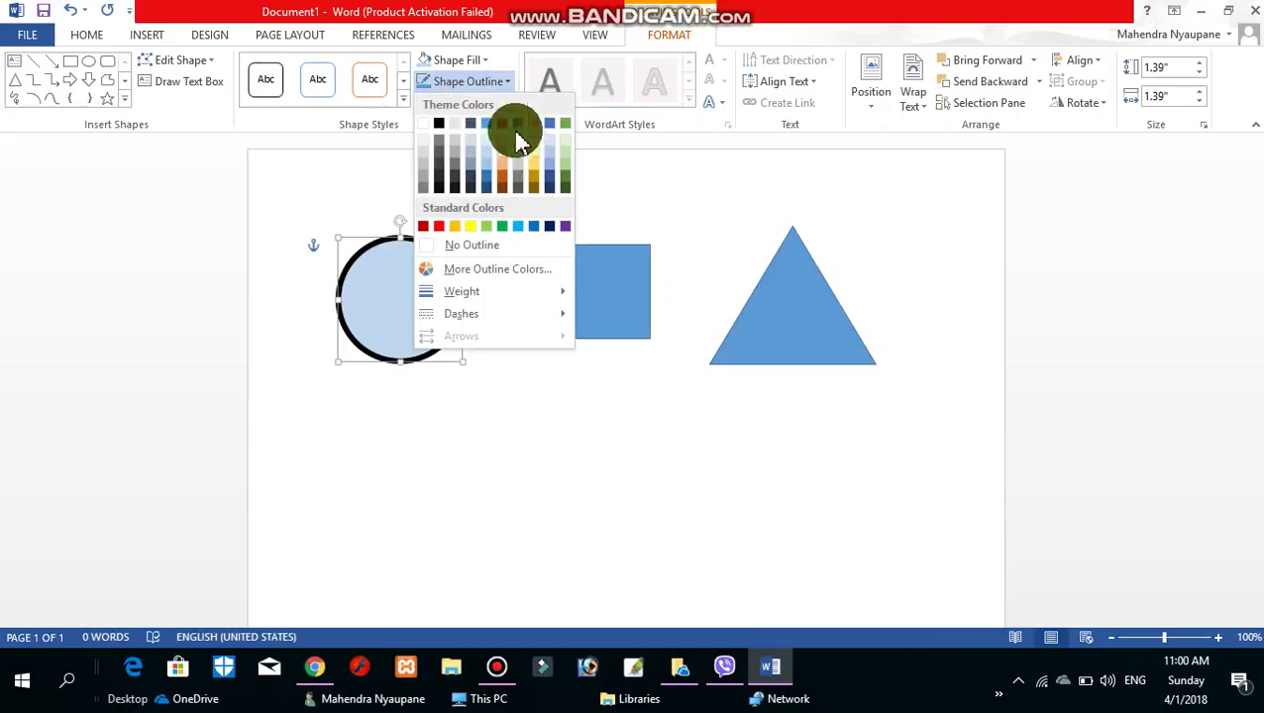
{"action": "left_click", "coordinate": [473, 227]}
{"action": "left_click", "coordinate": [485, 431]}
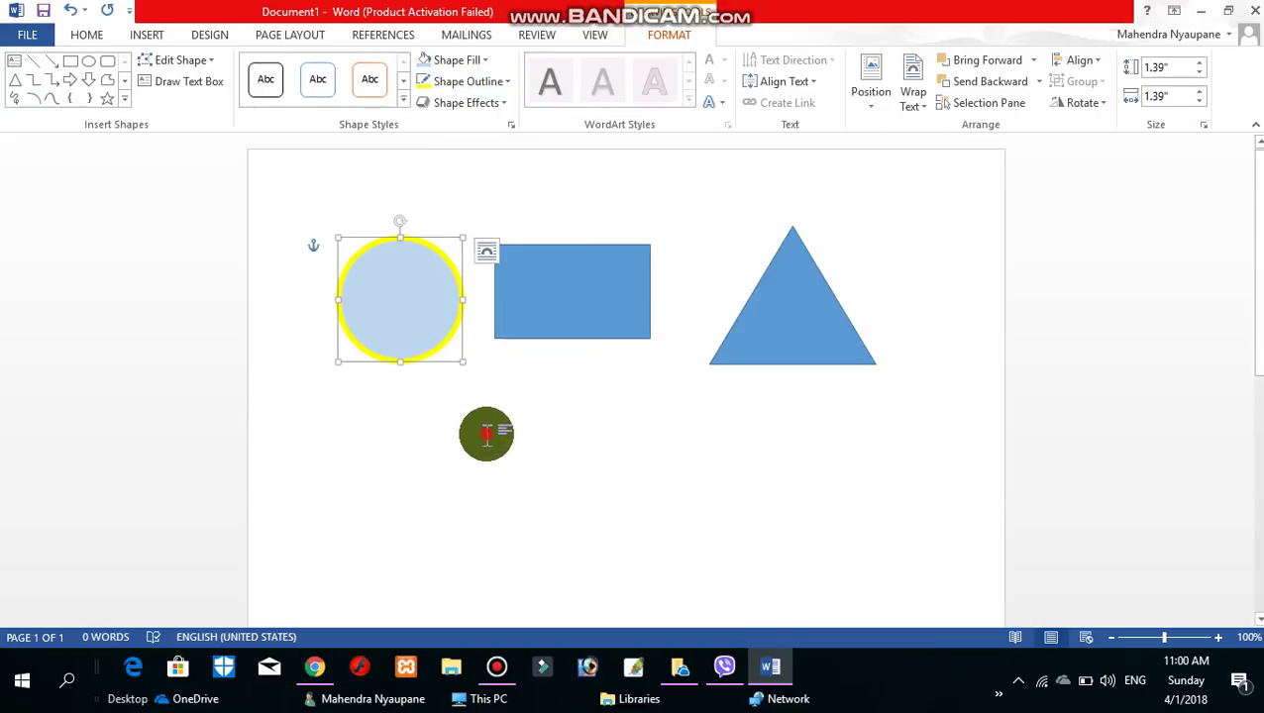
{"action": "left_click_drag", "start_coordinate": [415, 316], "coordinate": [408, 302]}
{"action": "double_click", "coordinate": [407, 302]}
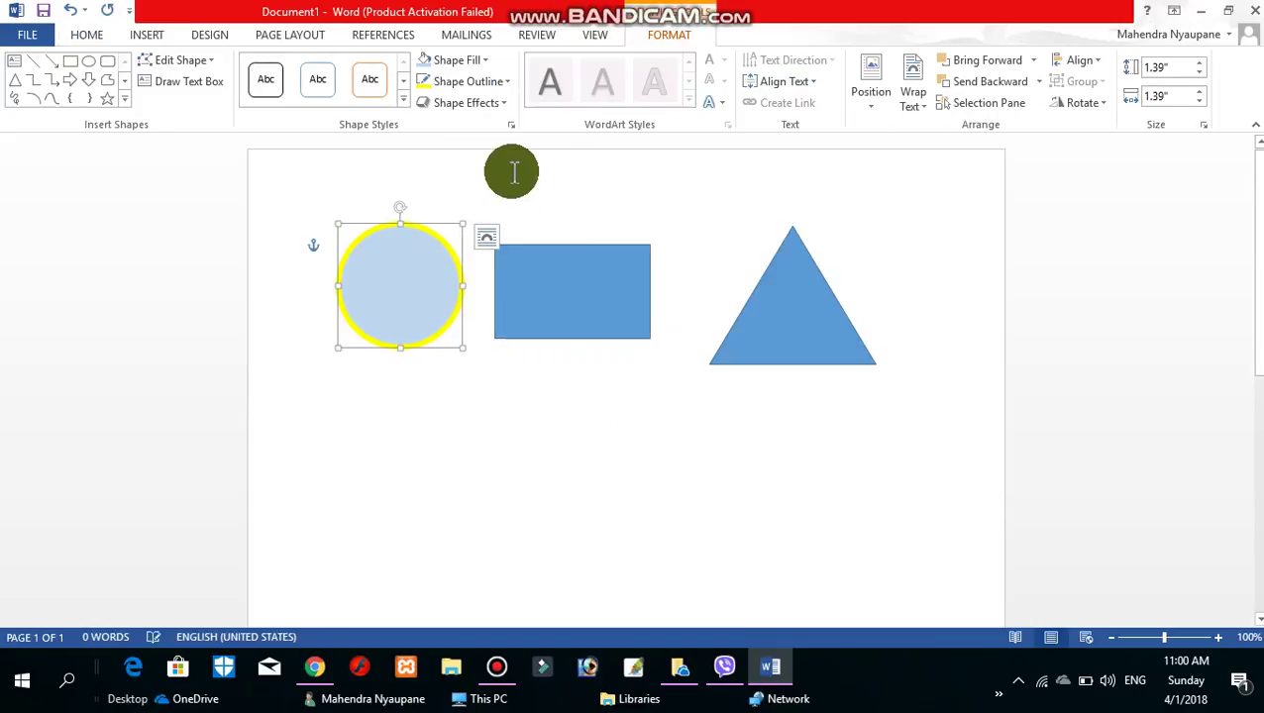
{"action": "left_click", "coordinate": [500, 103]}
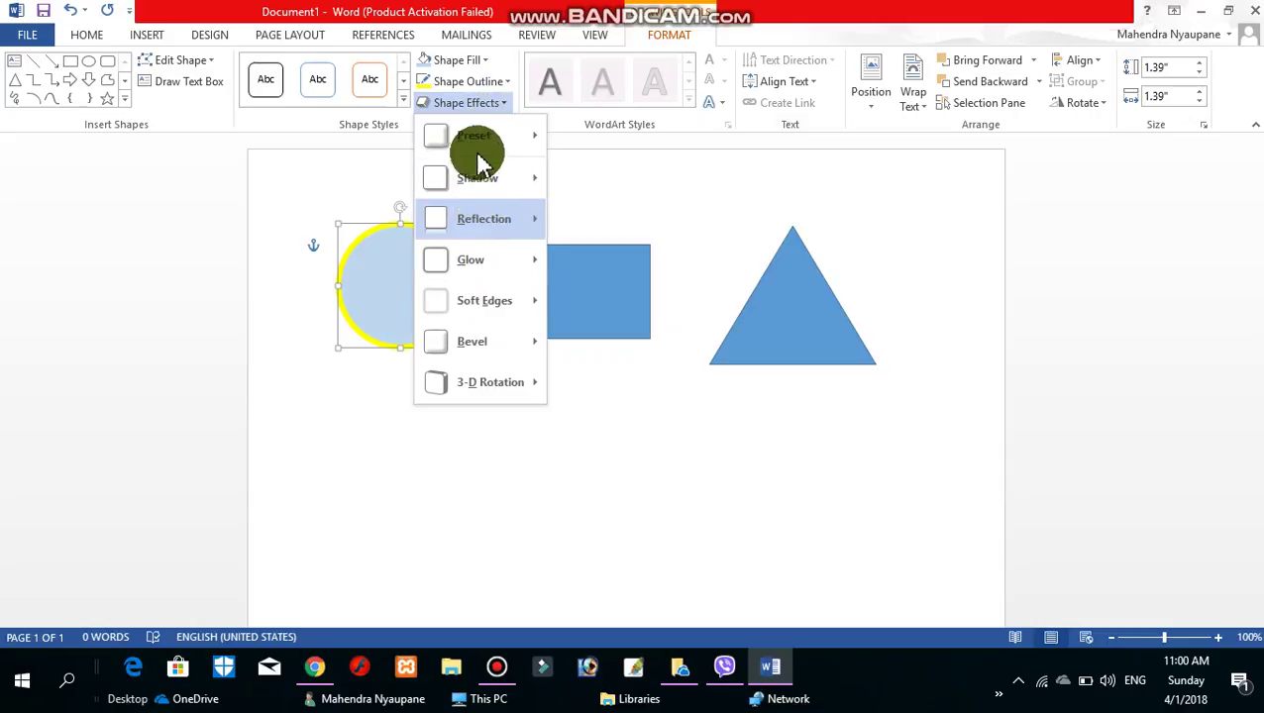
{"action": "mouse_move", "coordinate": [476, 135]}
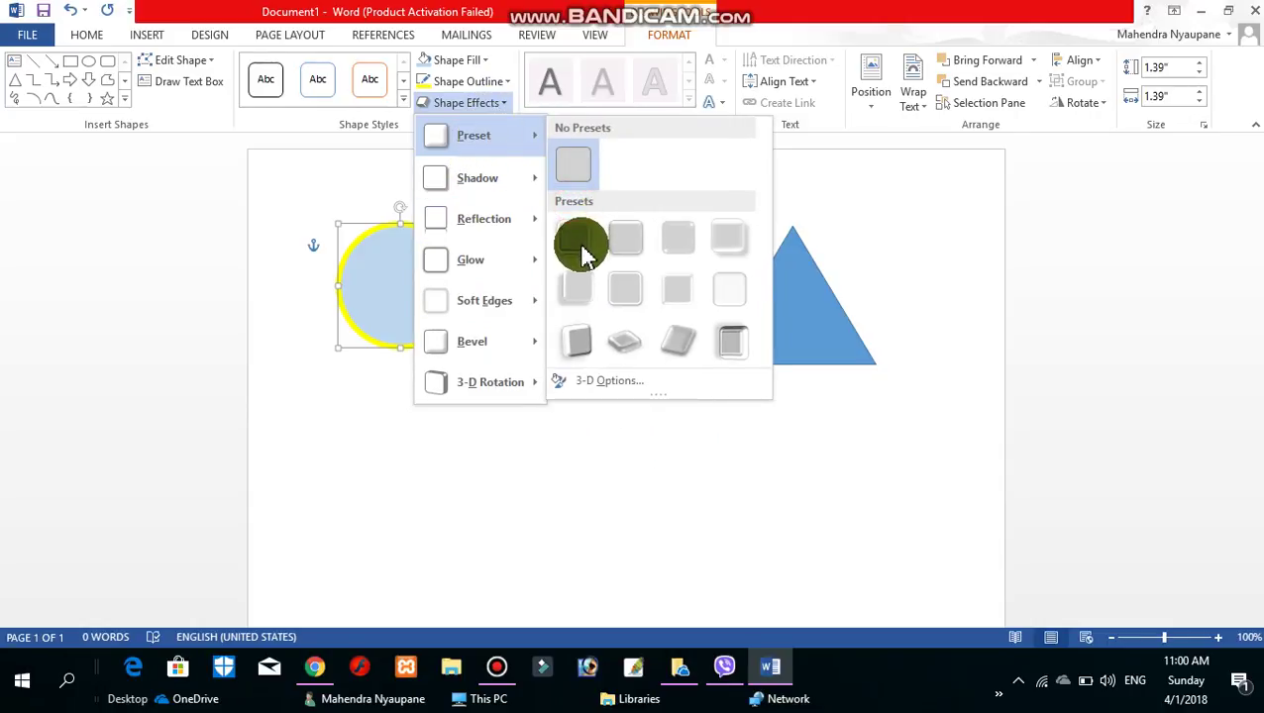
Step: Apply the last 3-D Preset effect to the circle and move it down slightly
{"action": "left_click", "coordinate": [730, 347]}
{"action": "left_click_drag", "start_coordinate": [409, 275], "coordinate": [451, 341]}
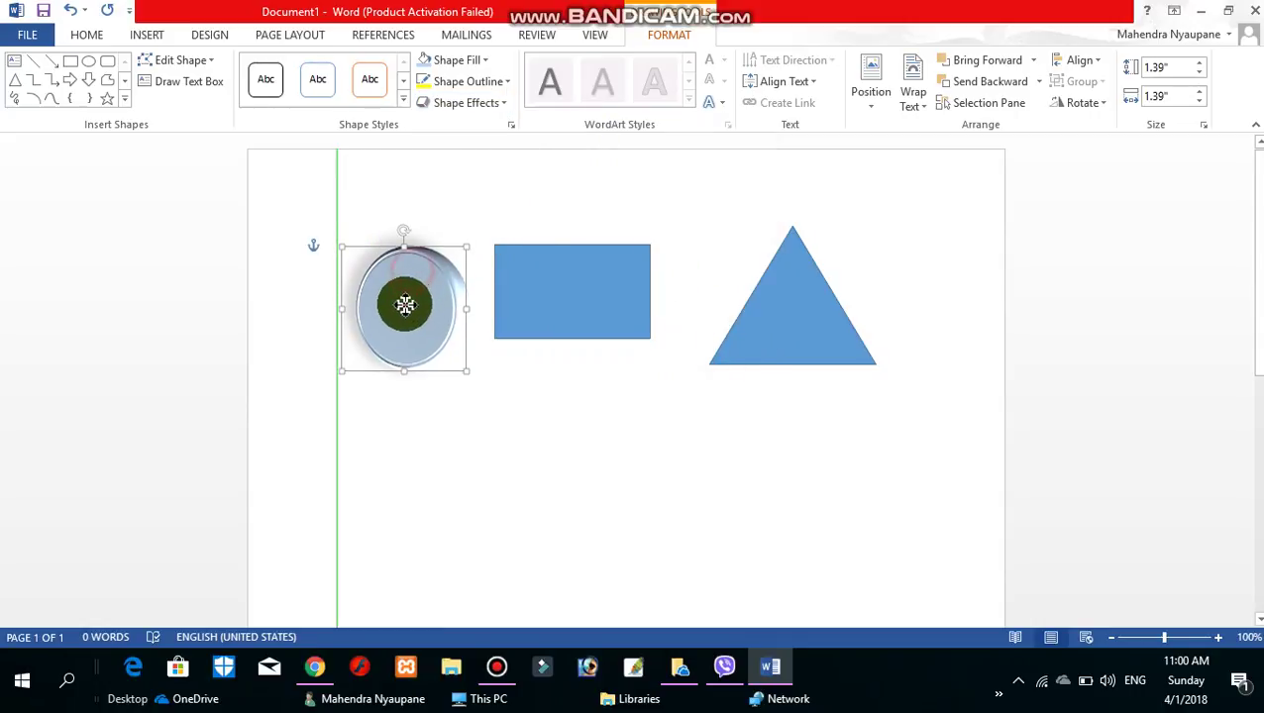
{"action": "left_click", "coordinate": [507, 82]}
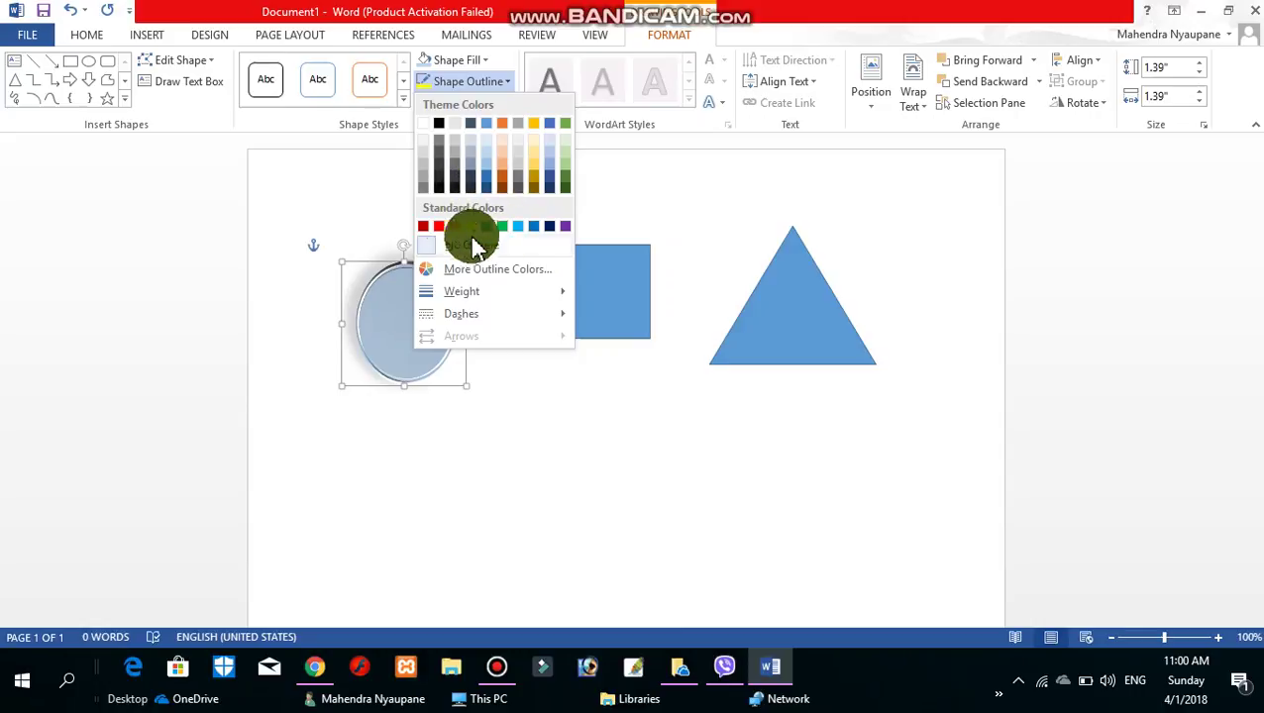
Step: Remove the circle's outline, add a Reflection beneath it, and nudge it up
{"action": "left_click", "coordinate": [723, 228]}
{"action": "left_click", "coordinate": [491, 102]}
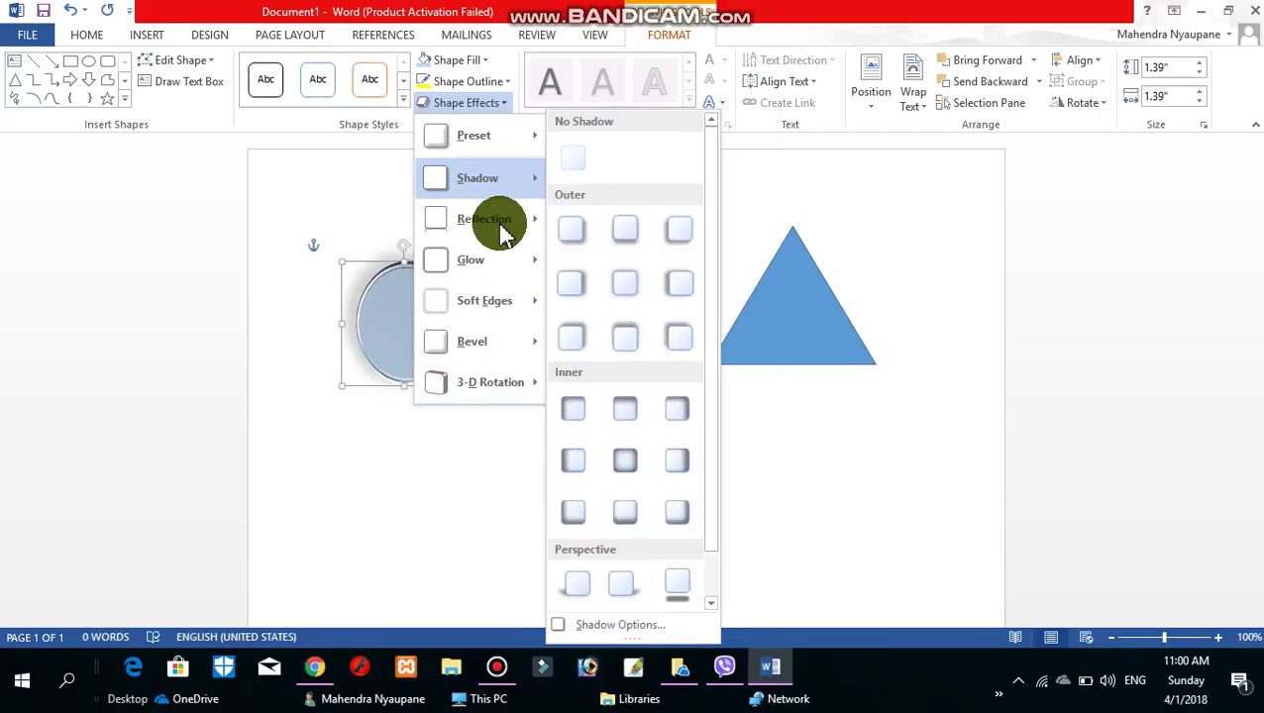
{"action": "mouse_move", "coordinate": [483, 219]}
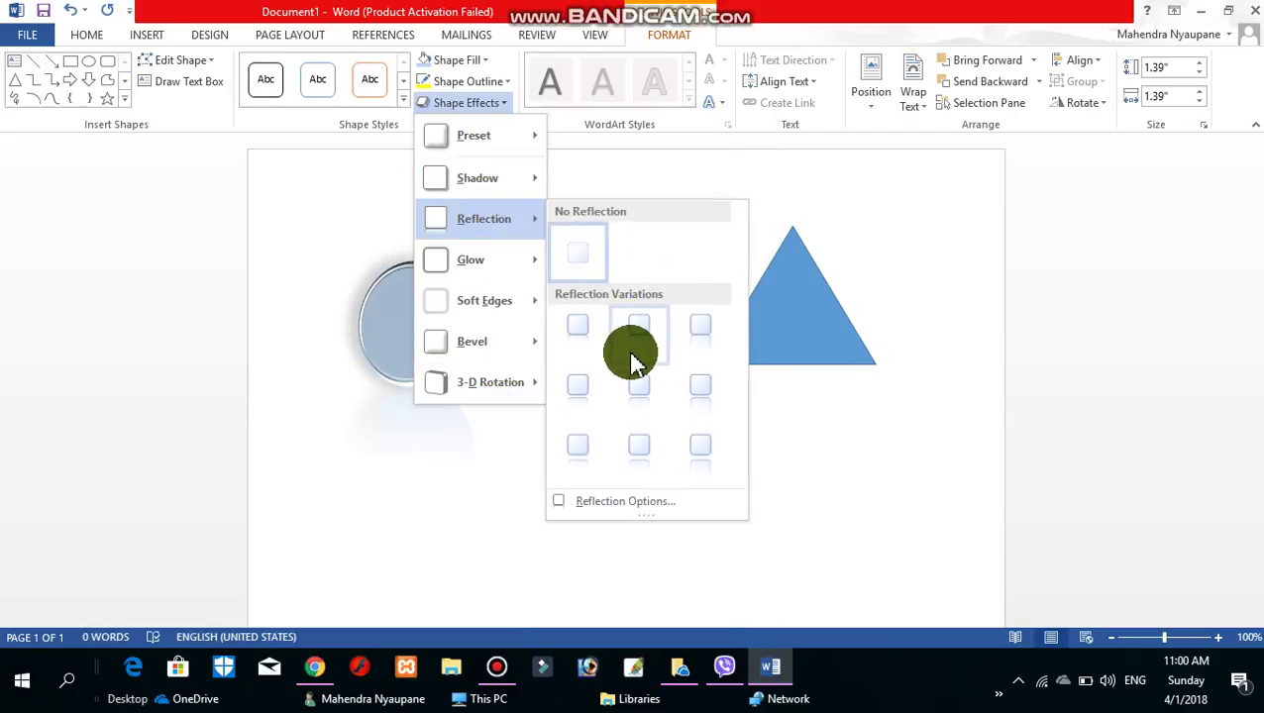
{"action": "left_click", "coordinate": [700, 332]}
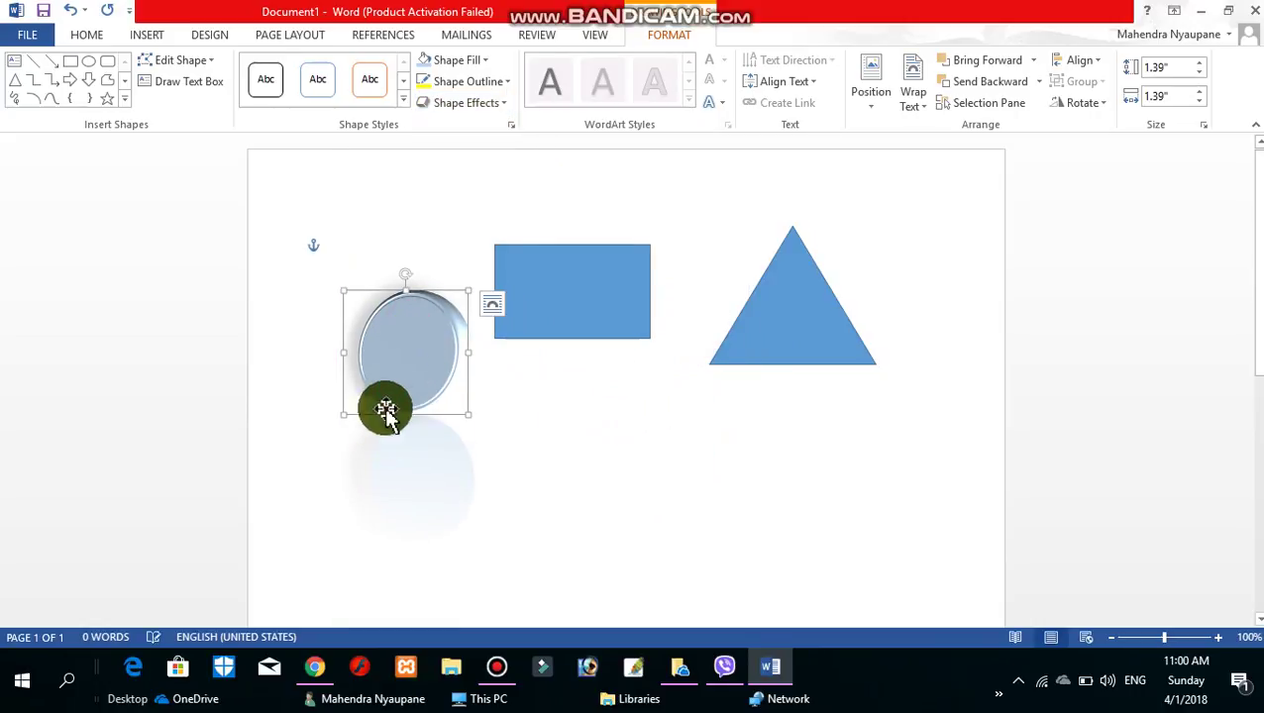
{"action": "left_click", "coordinate": [395, 457]}
{"action": "left_click", "coordinate": [409, 382]}
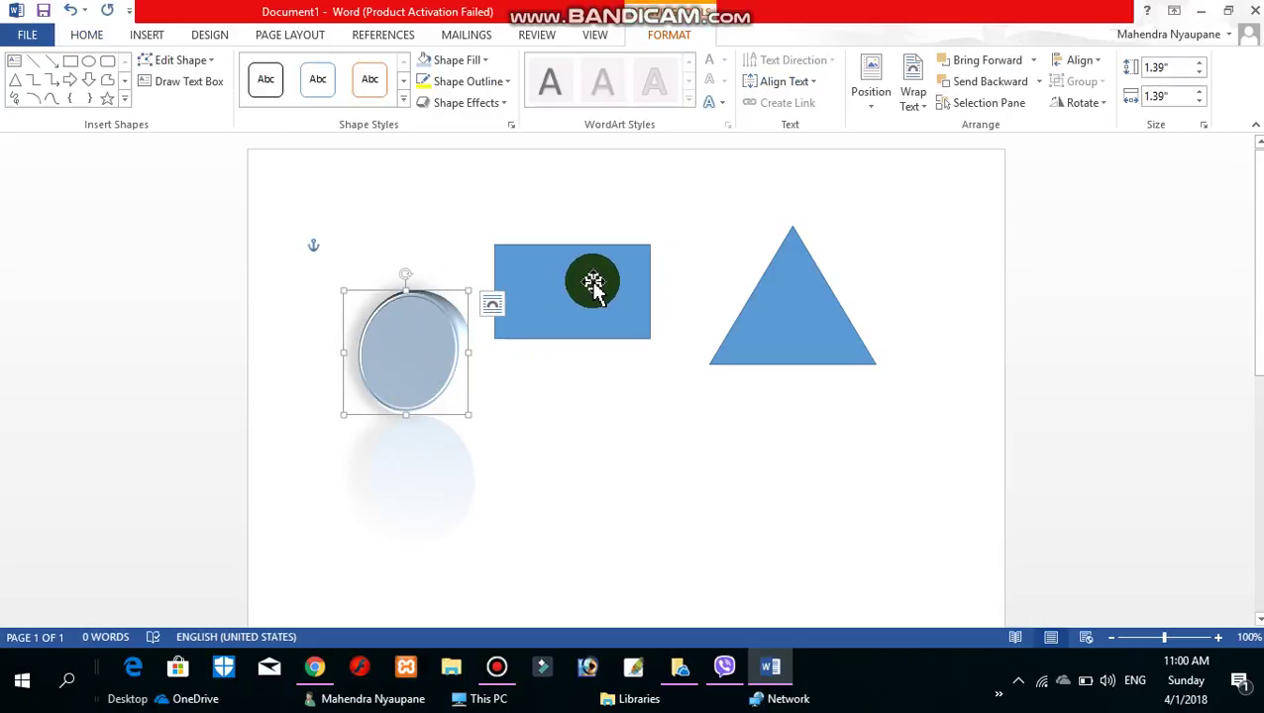
{"action": "left_click_drag", "start_coordinate": [415, 330], "coordinate": [411, 302]}
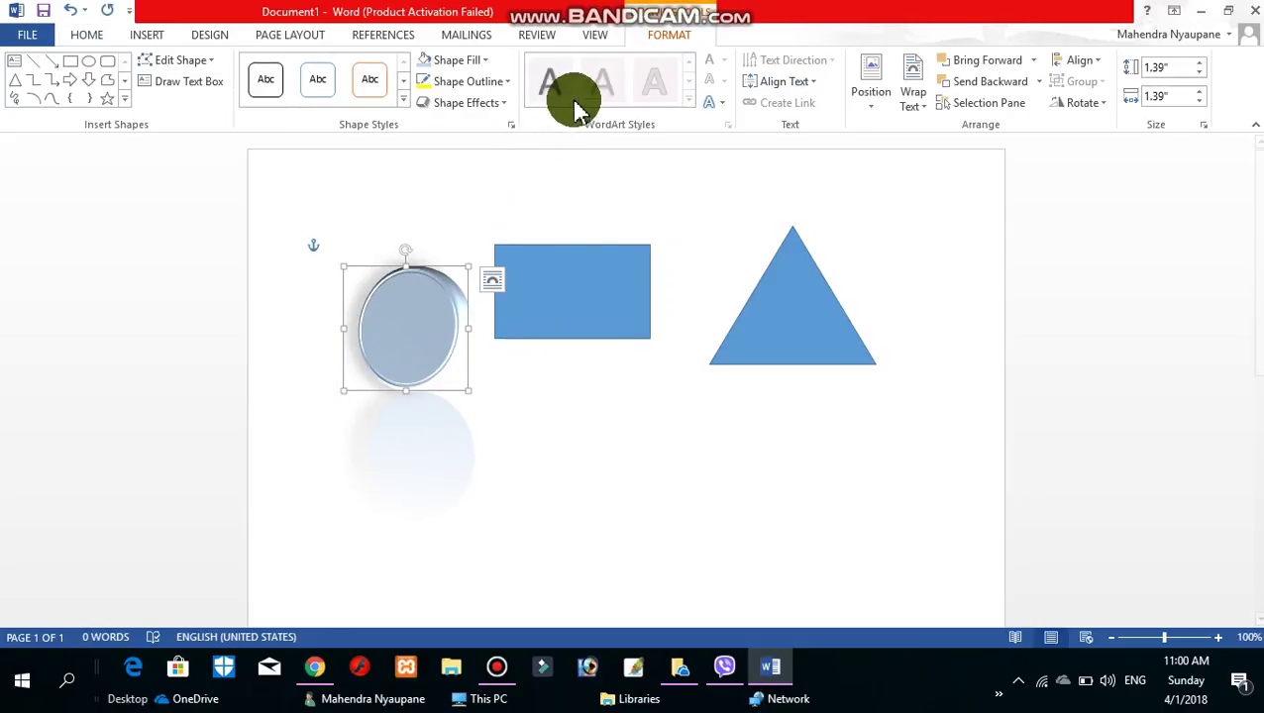
Step: Apply a dashed outline style to the circle
{"action": "left_click", "coordinate": [510, 87]}
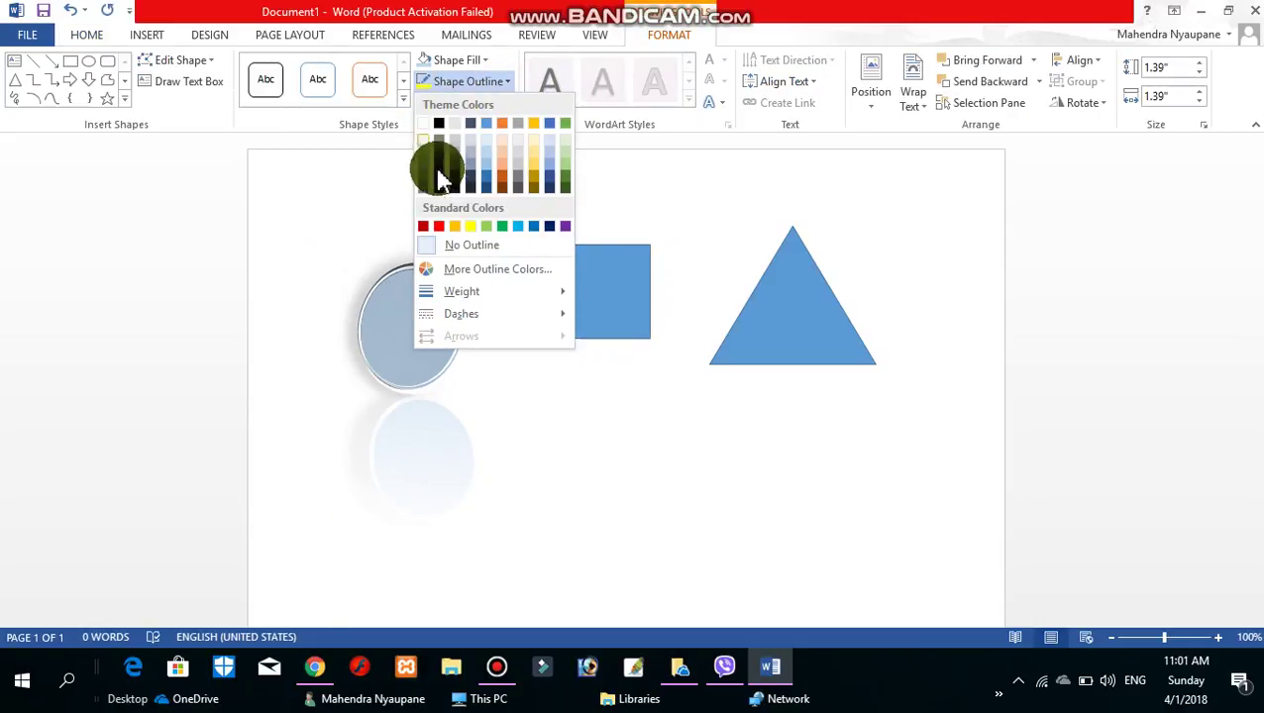
{"action": "left_click", "coordinate": [631, 175]}
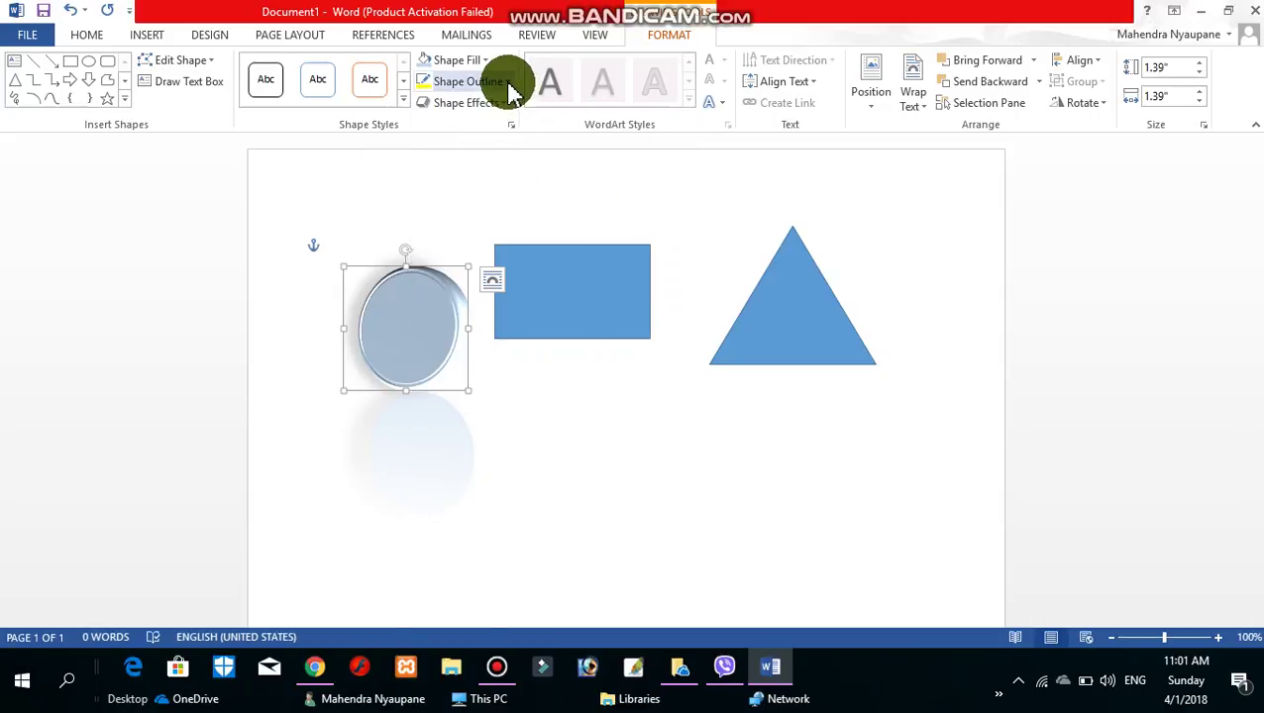
{"action": "left_click", "coordinate": [499, 83]}
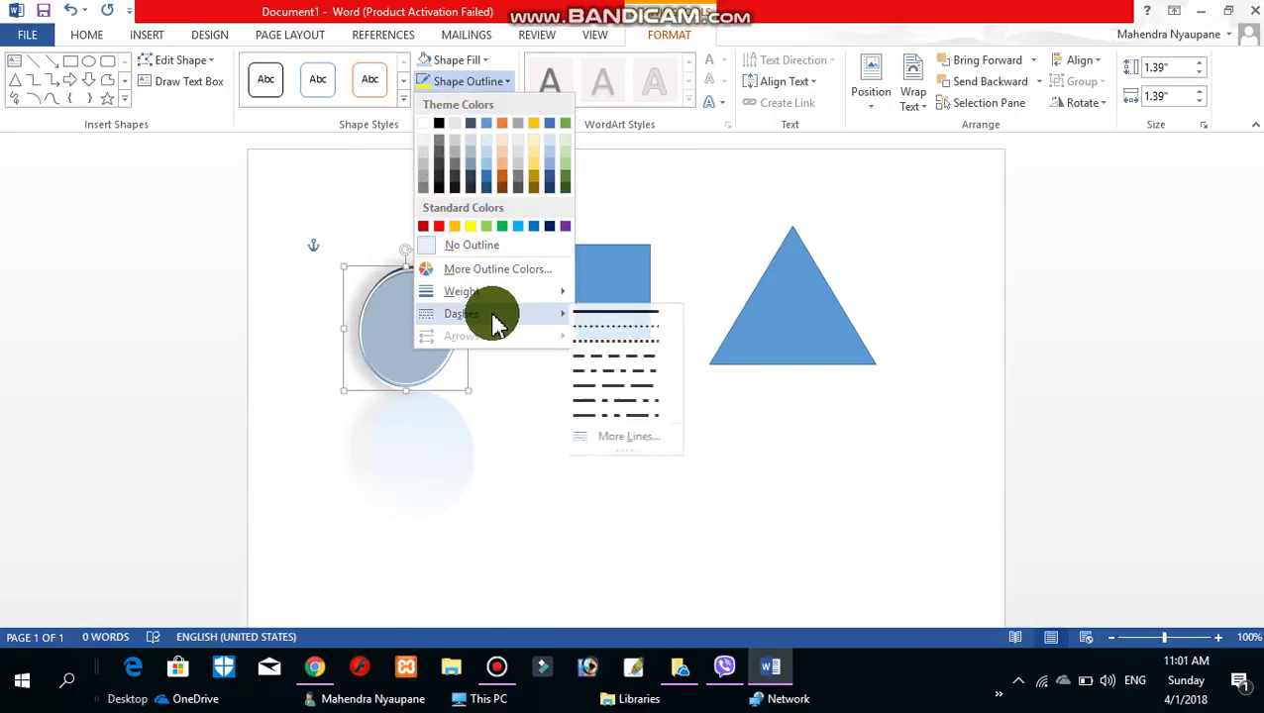
{"action": "mouse_move", "coordinate": [461, 313]}
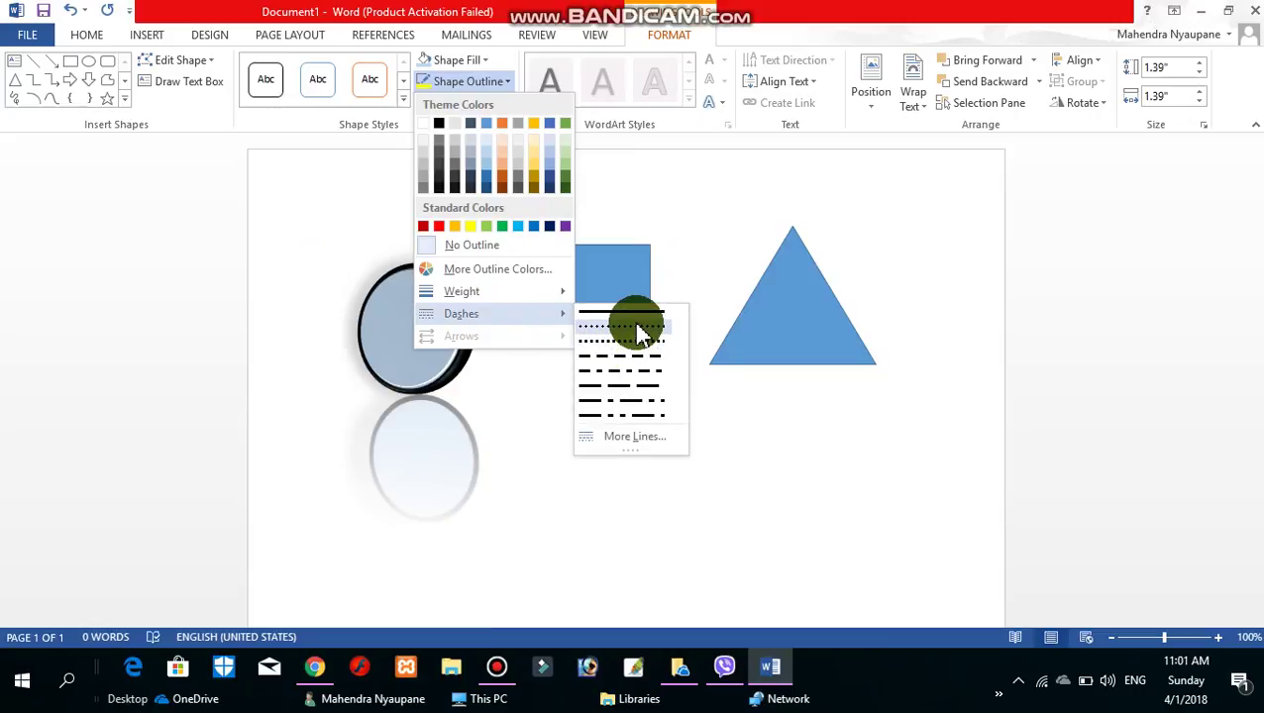
{"action": "left_click", "coordinate": [642, 334]}
{"action": "left_click", "coordinate": [507, 81]}
{"action": "left_click", "coordinate": [515, 83]}
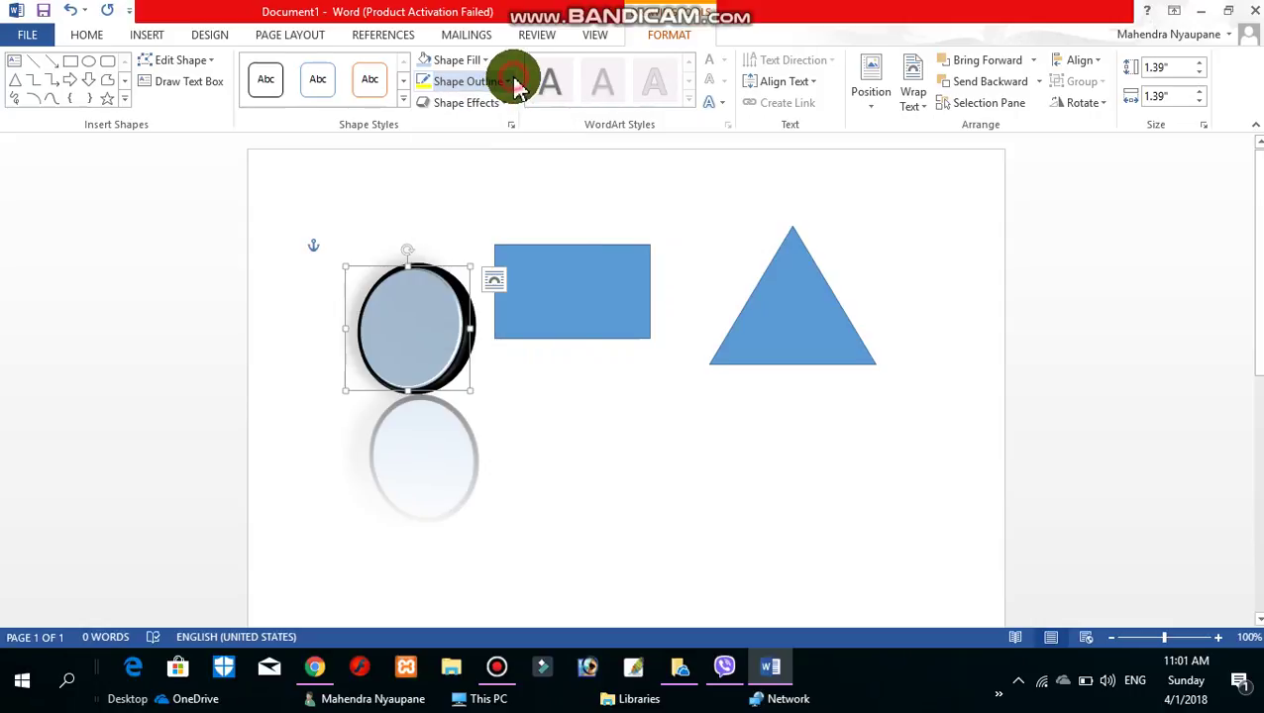
Step: Tilt the circle with a Perspective 3-D rotation and shift it up and left
{"action": "left_click", "coordinate": [491, 102]}
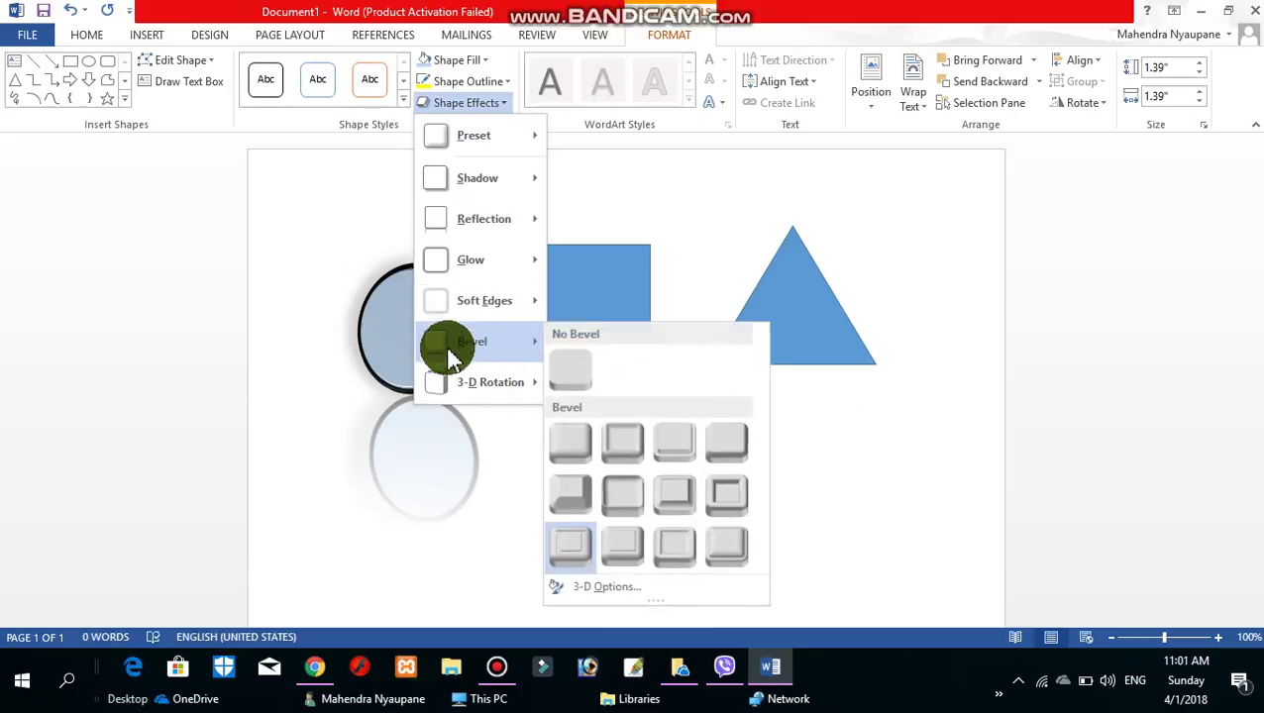
{"action": "mouse_move", "coordinate": [490, 382]}
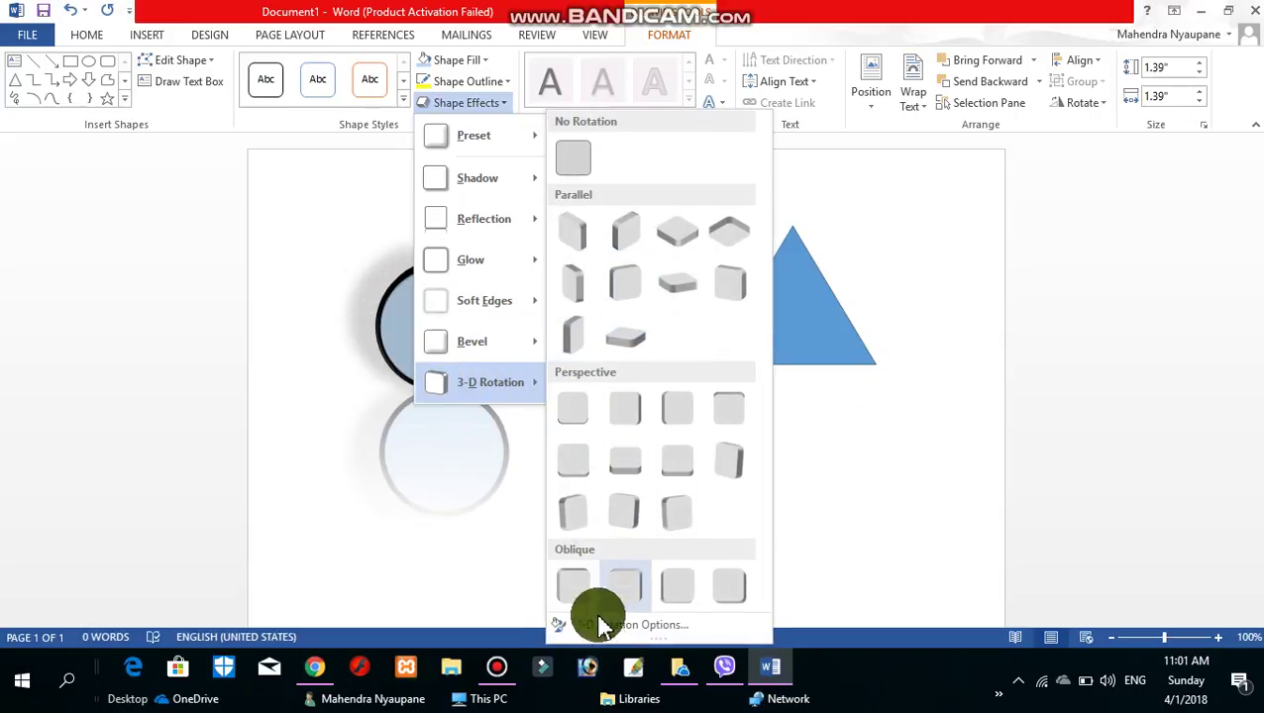
{"action": "left_click", "coordinate": [630, 467]}
{"action": "left_click", "coordinate": [437, 353]}
{"action": "left_click", "coordinate": [657, 489]}
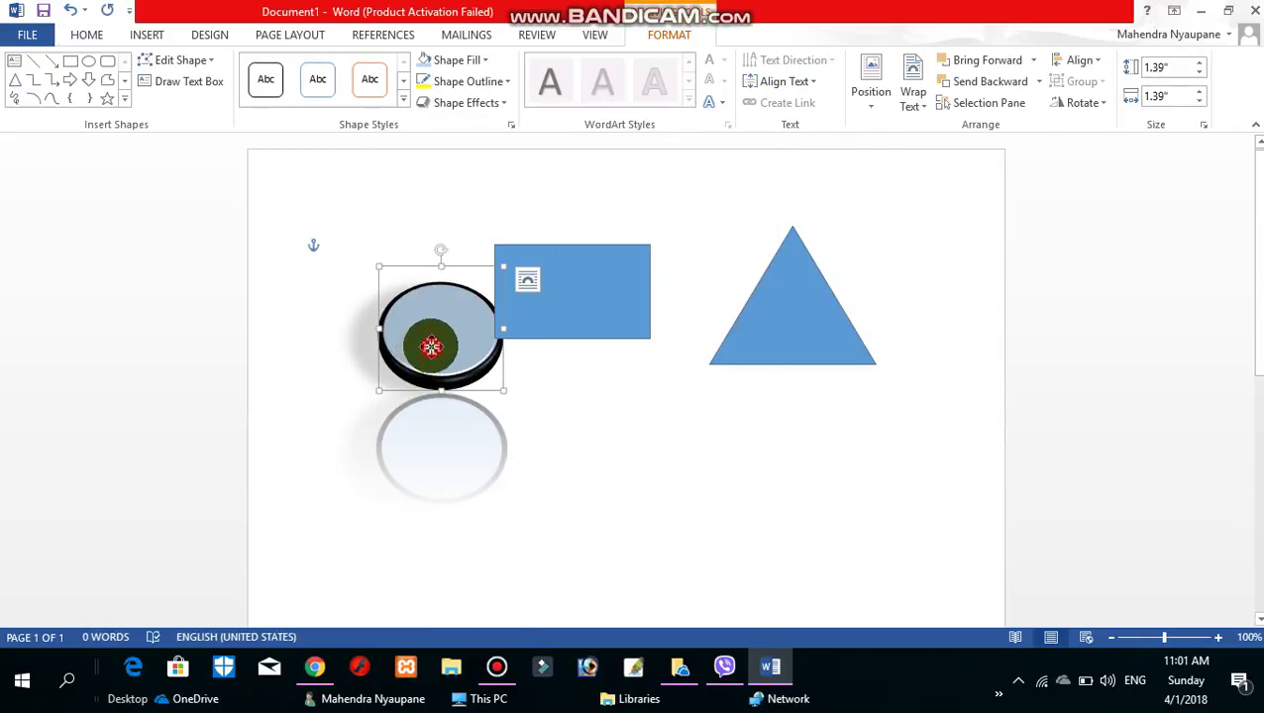
{"action": "left_click_drag", "start_coordinate": [432, 349], "coordinate": [417, 347]}
{"action": "left_click", "coordinate": [601, 301]}
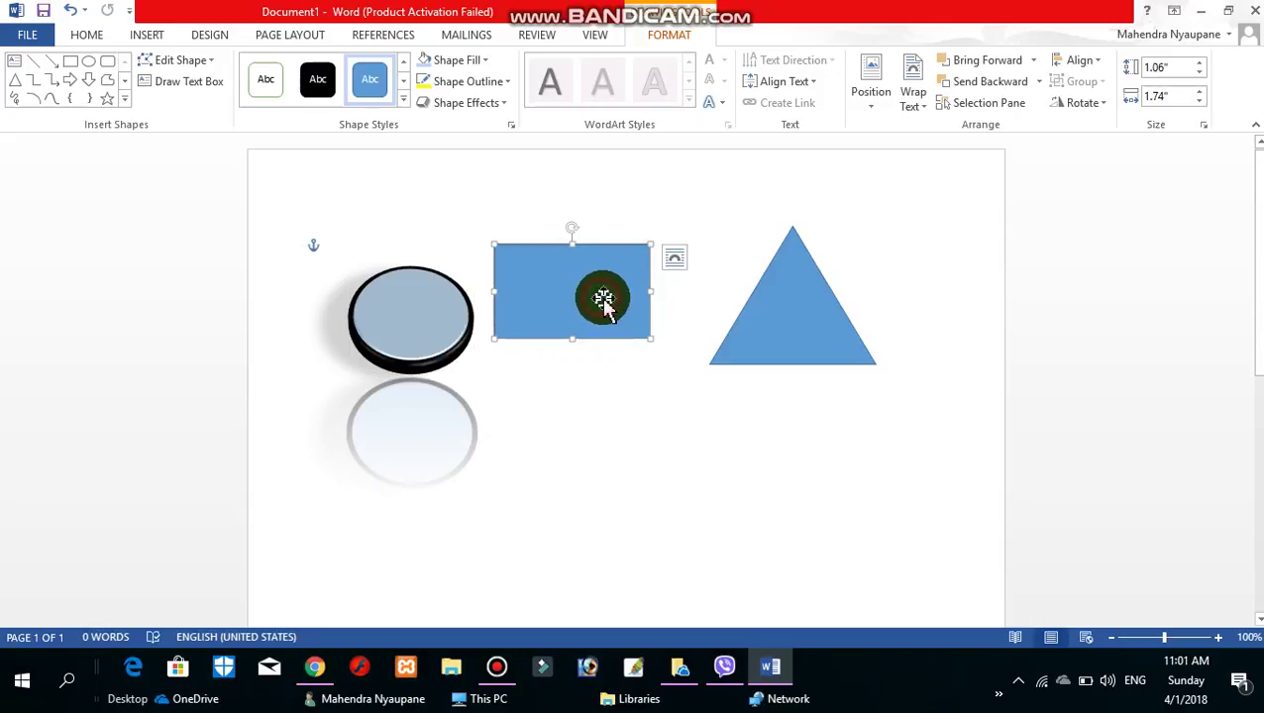
Step: Give the rectangle the white-fill, black-outline style, then set its fill to No Fill
{"action": "left_click", "coordinate": [591, 428]}
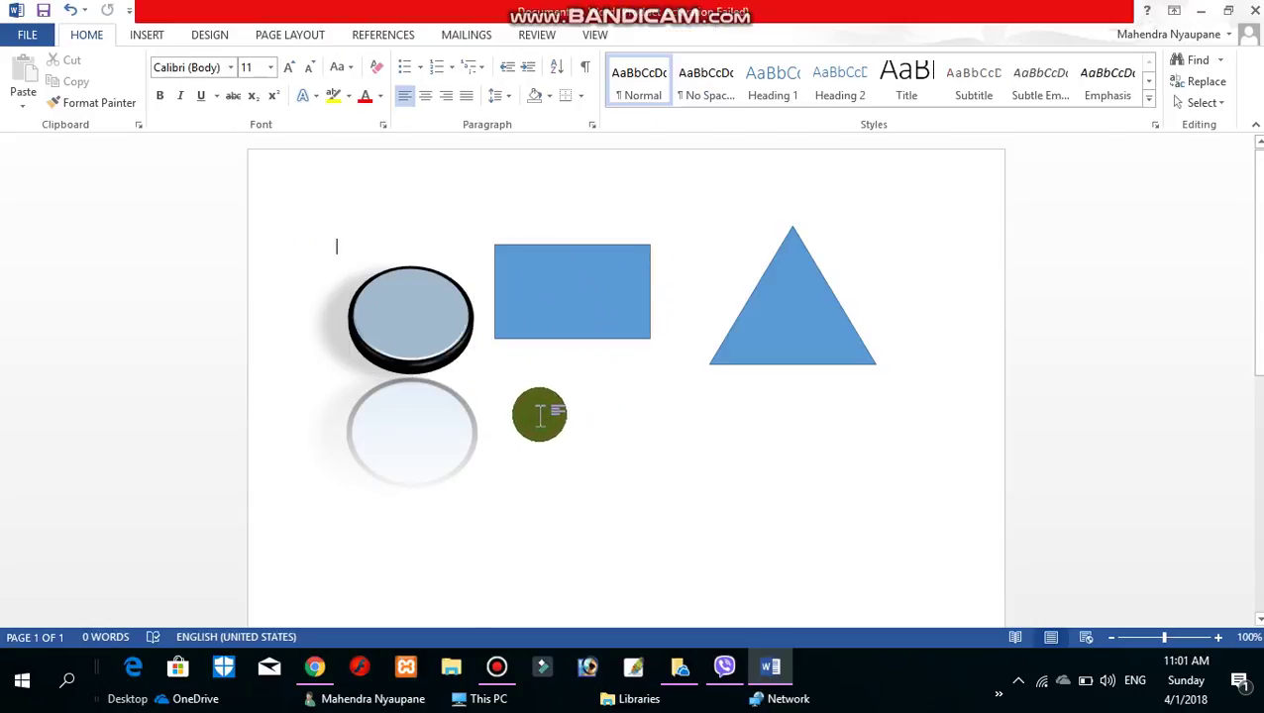
{"action": "left_click", "coordinate": [595, 280]}
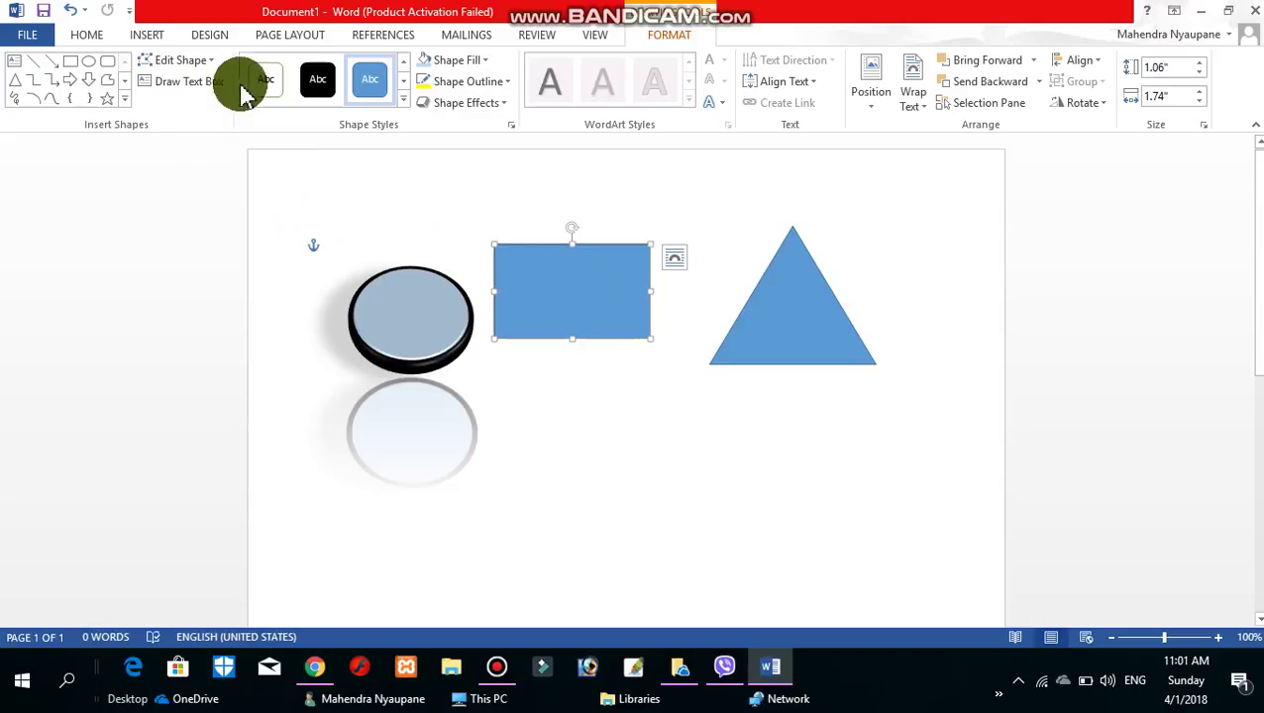
{"action": "left_click", "coordinate": [404, 99]}
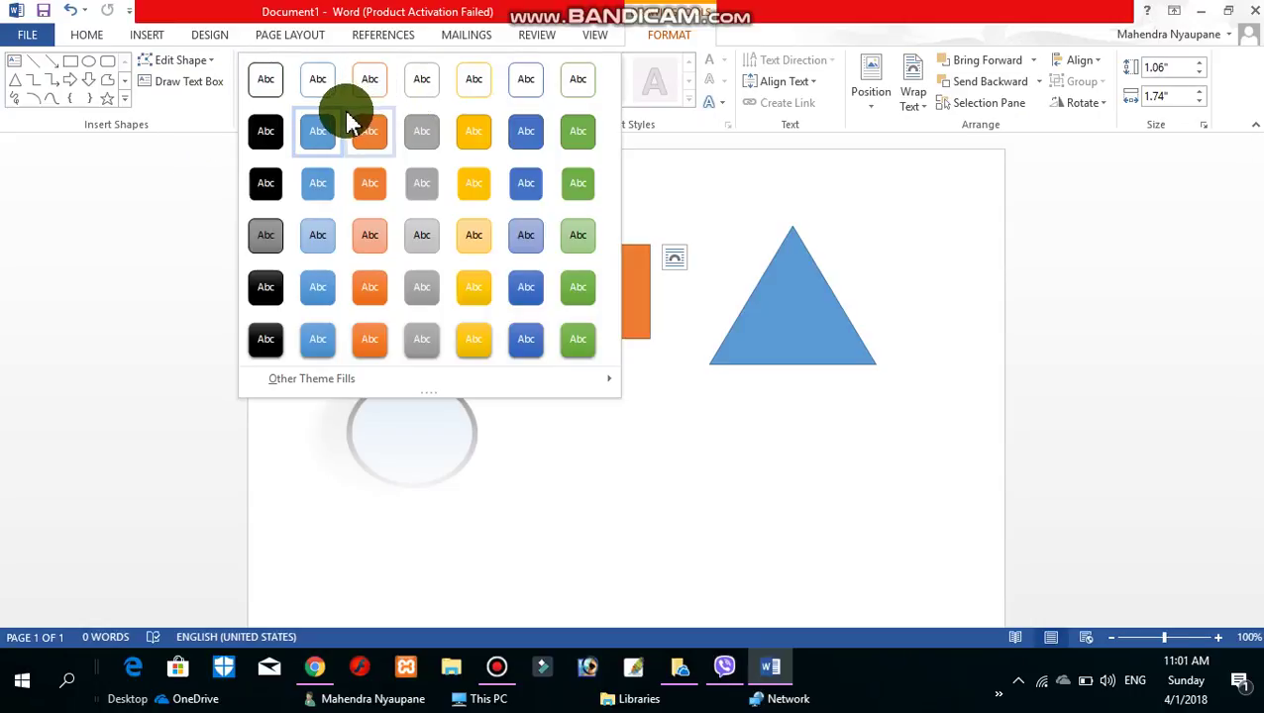
{"action": "left_click", "coordinate": [275, 94]}
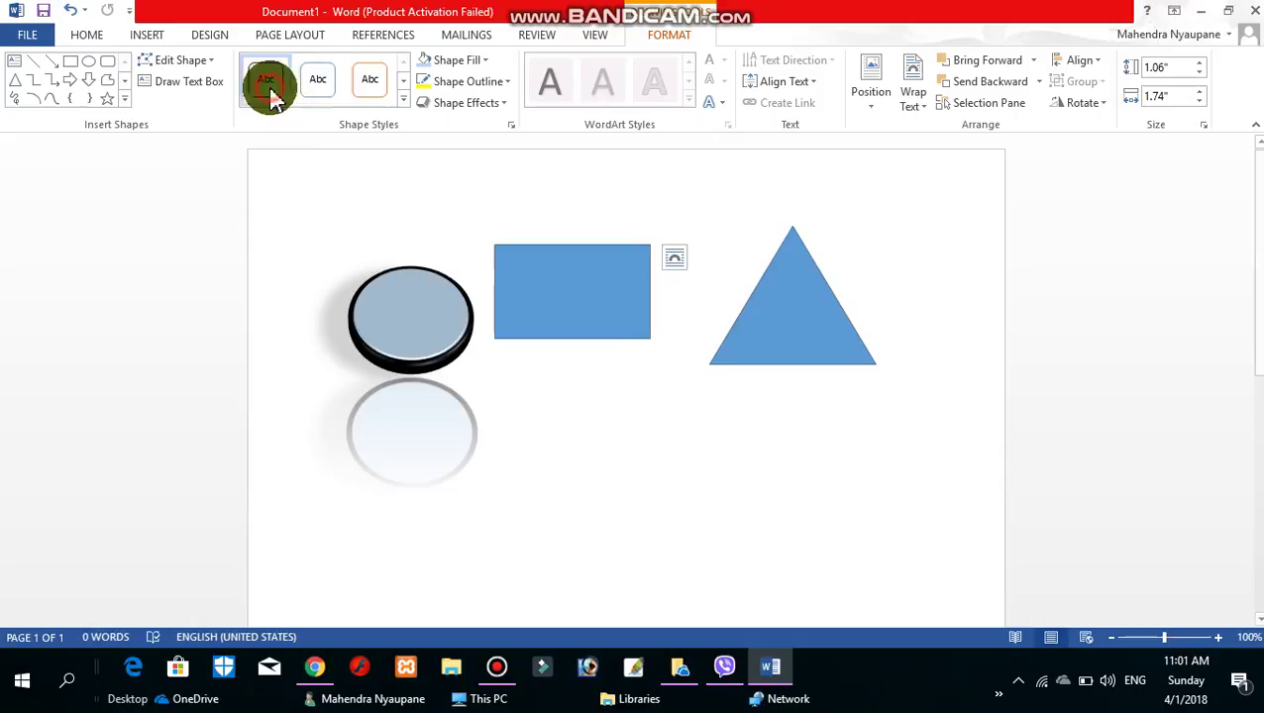
{"action": "left_click", "coordinate": [486, 61]}
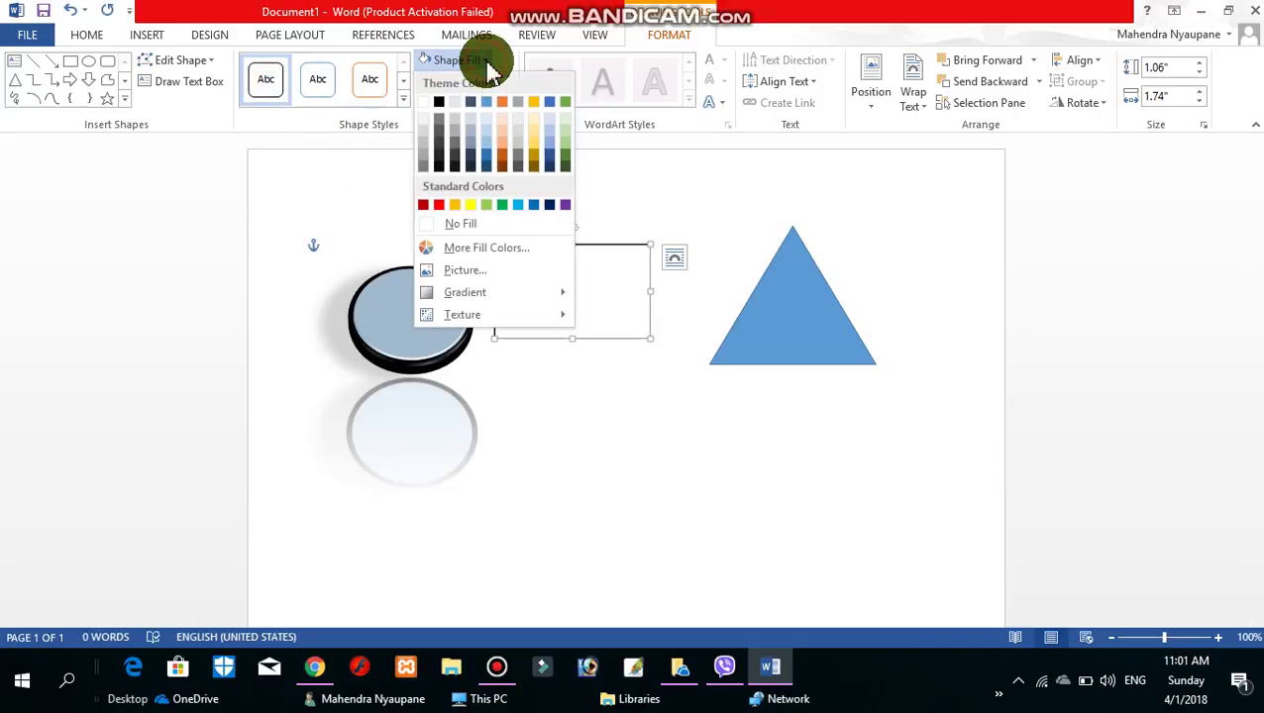
{"action": "left_click", "coordinate": [480, 226]}
{"action": "left_click", "coordinate": [607, 398]}
Step: Set the triangle's Shape Fill to No Fill, leaving only its outline
{"action": "left_click", "coordinate": [784, 307]}
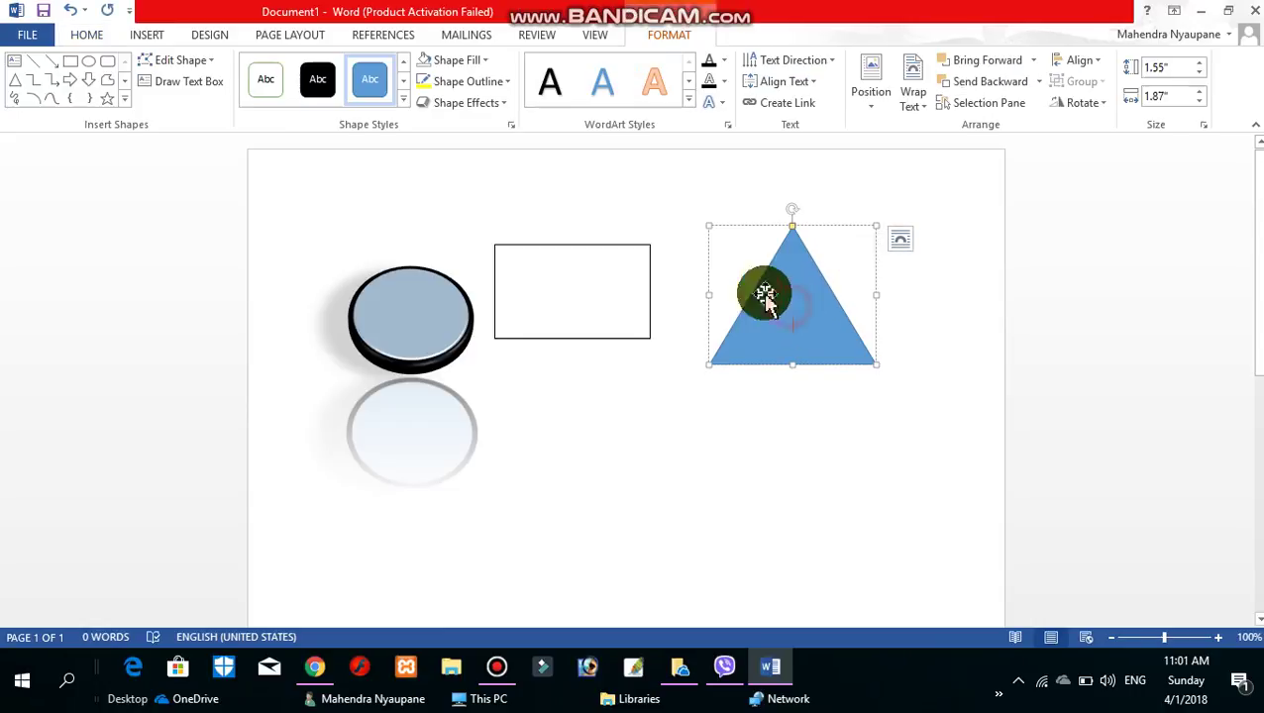
{"action": "left_click", "coordinate": [486, 62]}
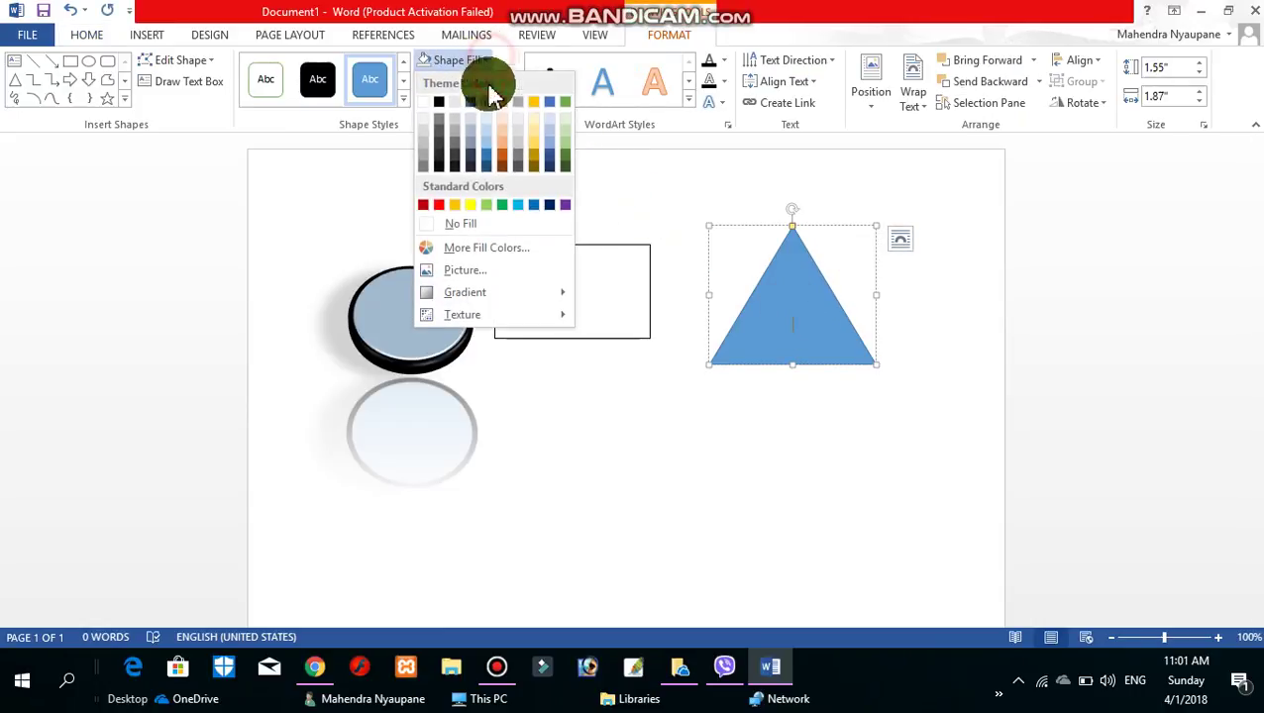
{"action": "left_click", "coordinate": [473, 235]}
{"action": "left_click", "coordinate": [677, 409]}
{"action": "left_click", "coordinate": [584, 246]}
{"action": "left_click", "coordinate": [775, 315]}
{"action": "left_click", "coordinate": [545, 290]}
{"action": "left_click", "coordinate": [813, 310]}
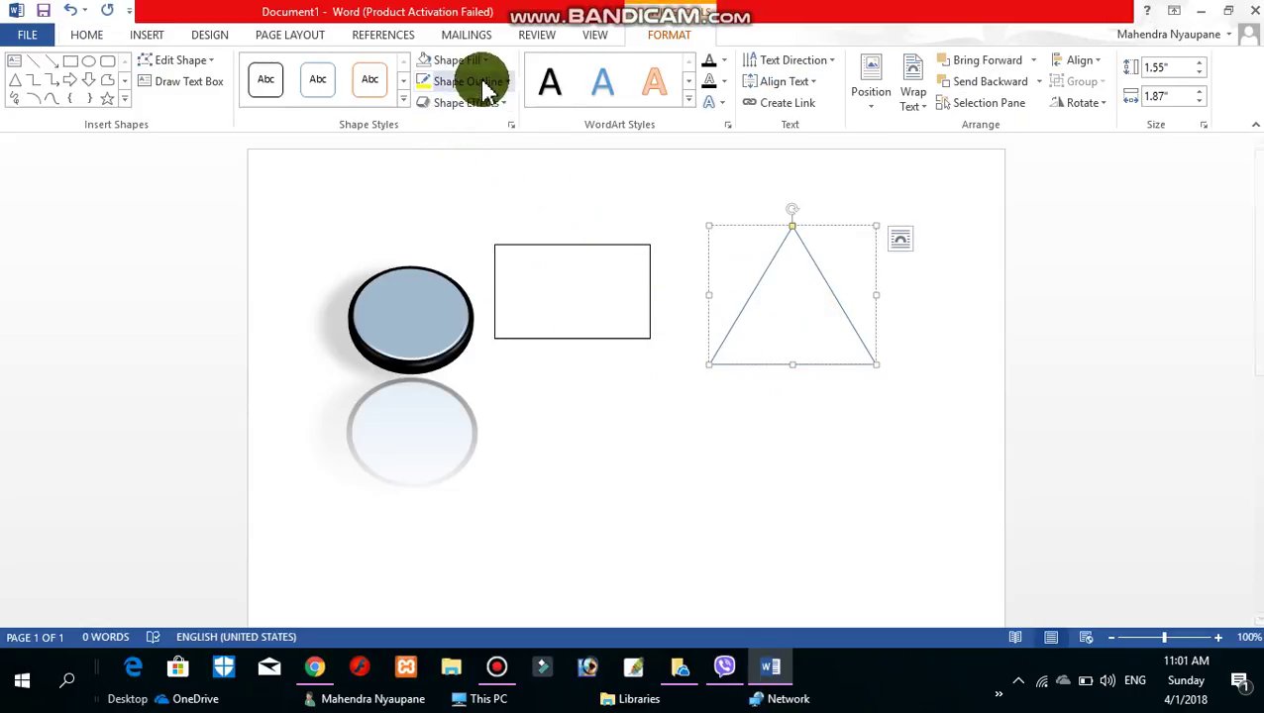
{"action": "left_click", "coordinate": [555, 295]}
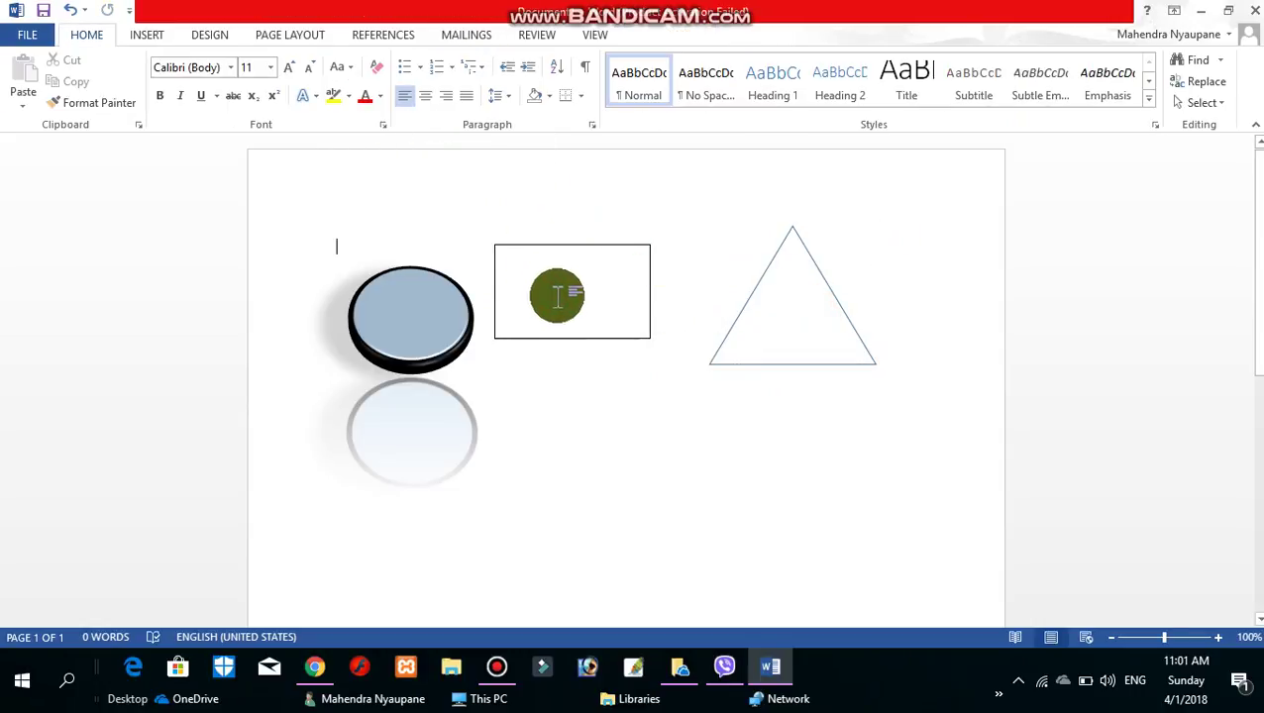
Step: Add the text 'joogletech' inside the rectangle using Add Text from its shortcut menu
{"action": "left_click", "coordinate": [587, 259]}
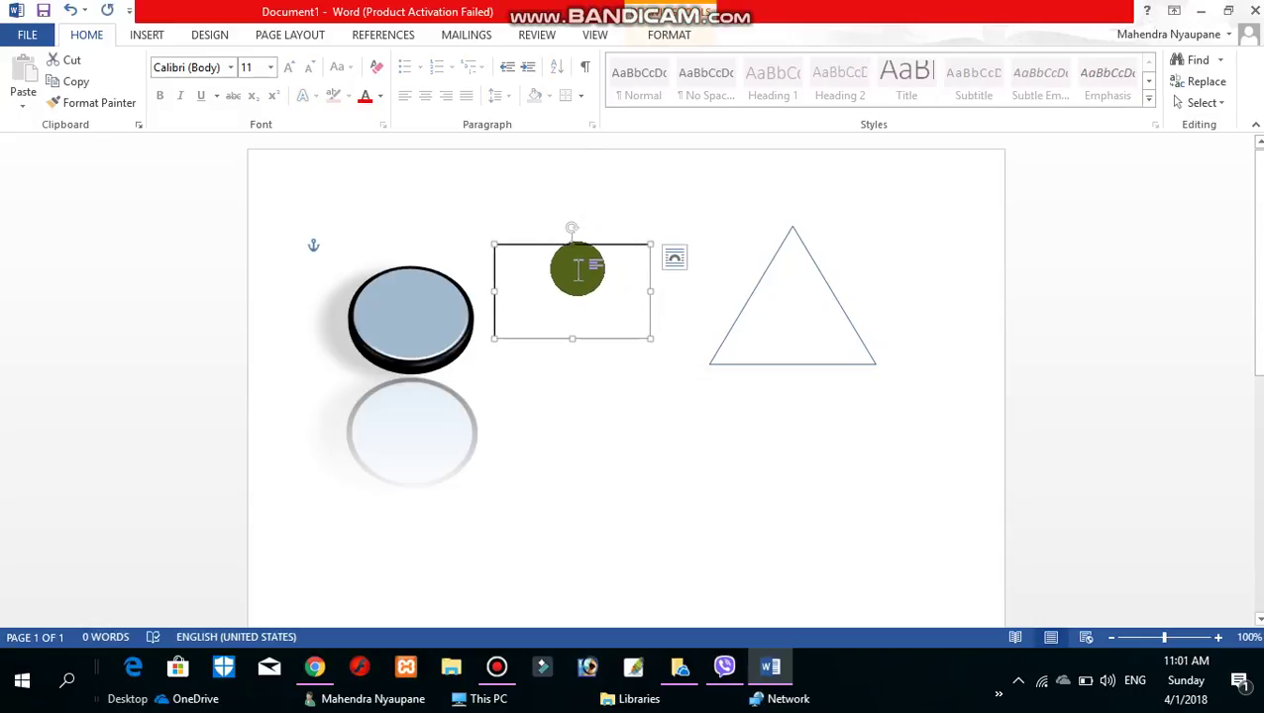
{"action": "right_click", "coordinate": [578, 269]}
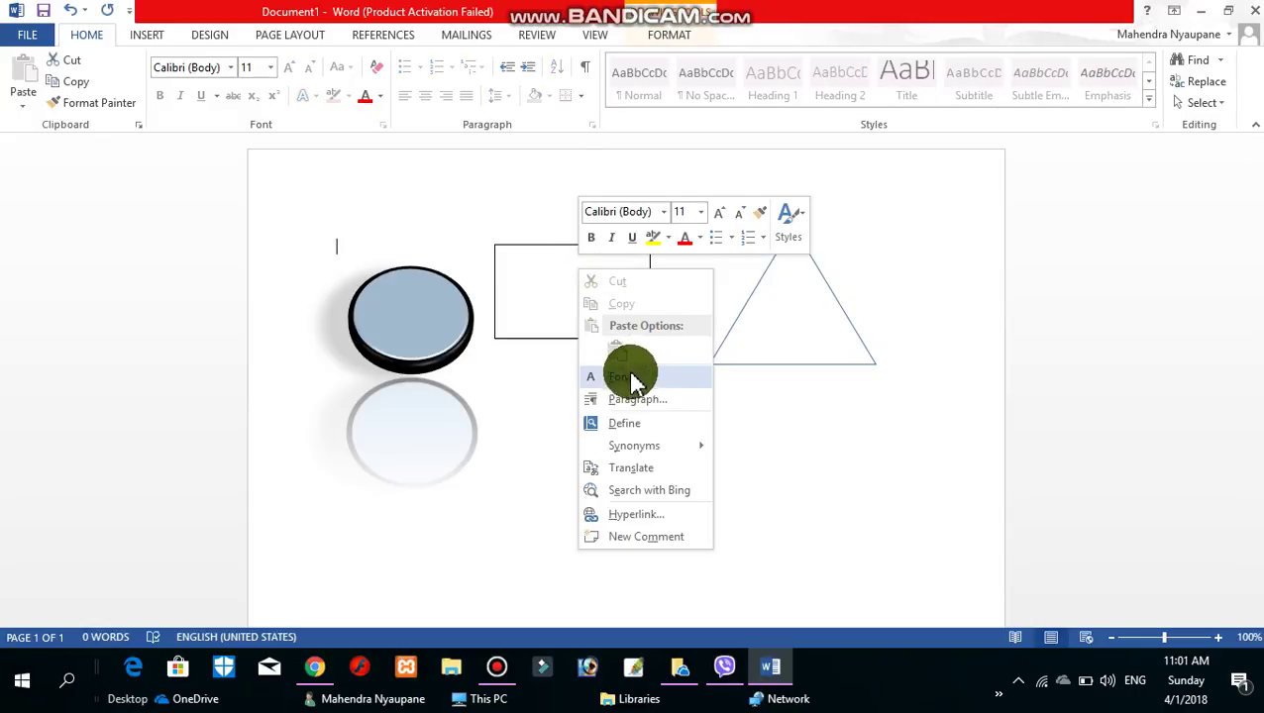
{"action": "left_click", "coordinate": [523, 299]}
{"action": "right_click", "coordinate": [515, 266]}
{"action": "left_click", "coordinate": [498, 250]}
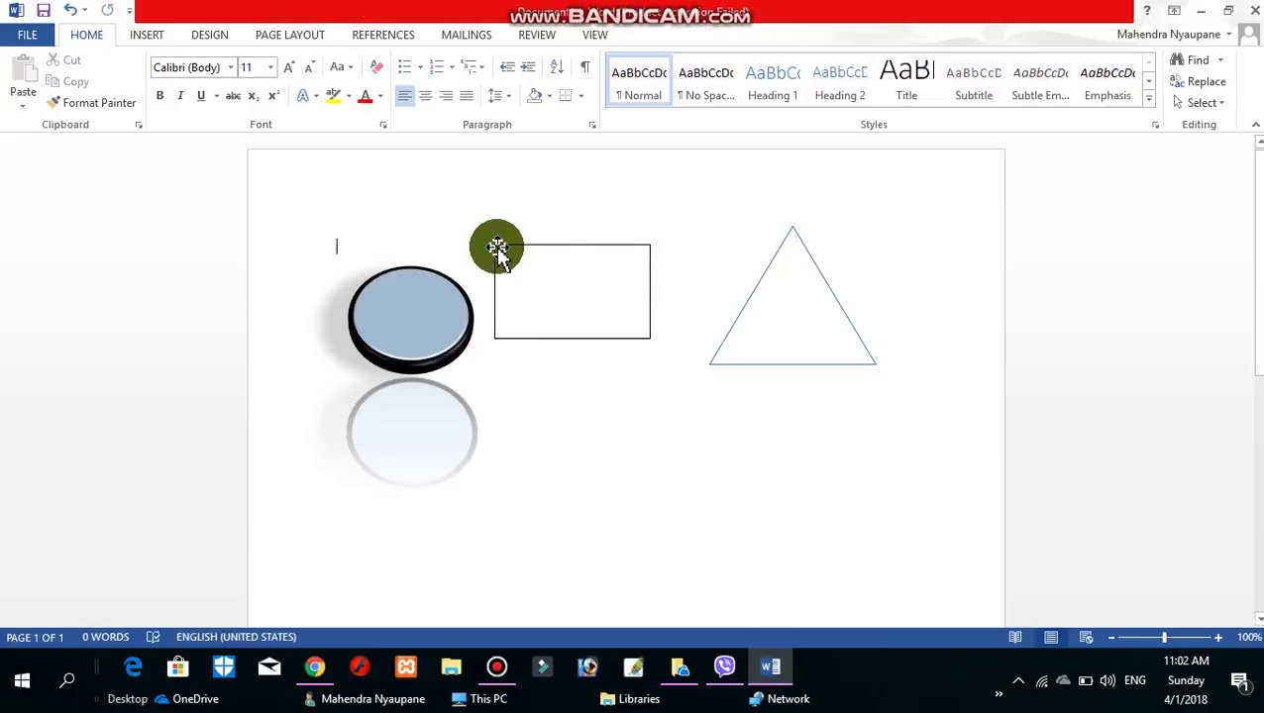
{"action": "right_click", "coordinate": [498, 249]}
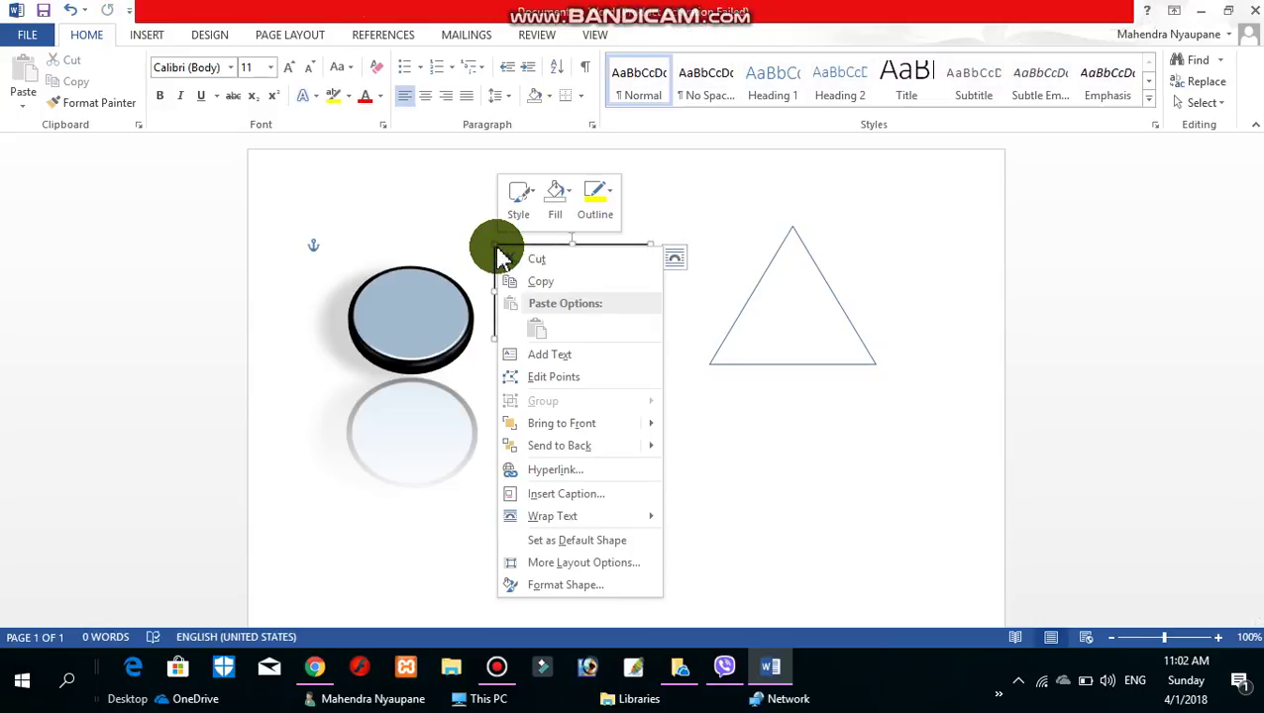
{"action": "left_click", "coordinate": [555, 355]}
{"action": "type", "text": "joogletech"}
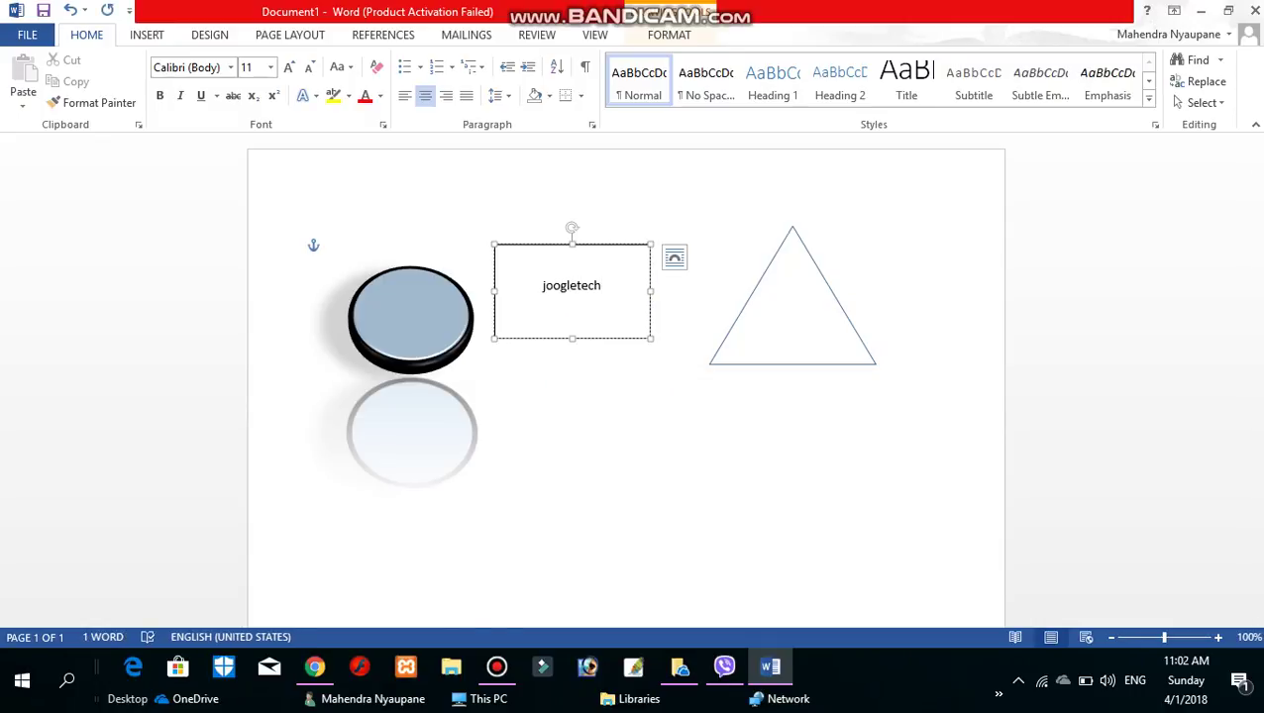
{"action": "left_click", "coordinate": [624, 404]}
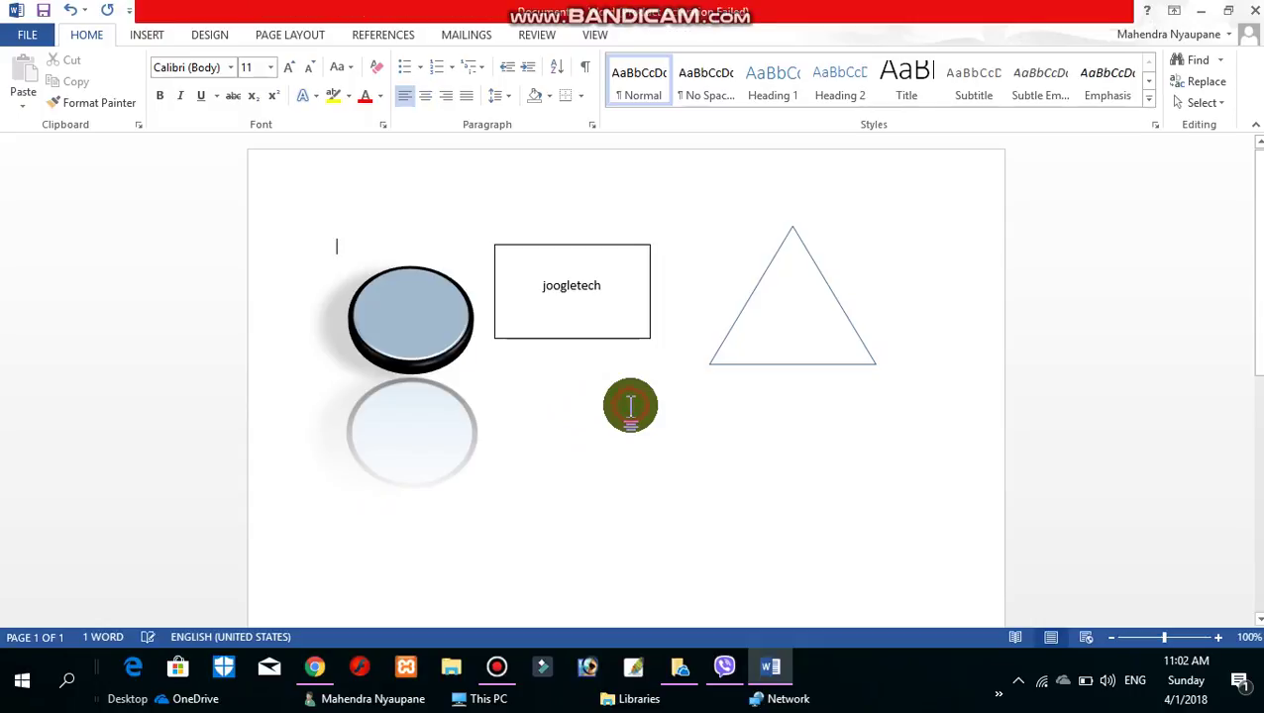
Step: Move the joogletech rectangle slightly down and to the right
{"action": "left_click", "coordinate": [574, 267]}
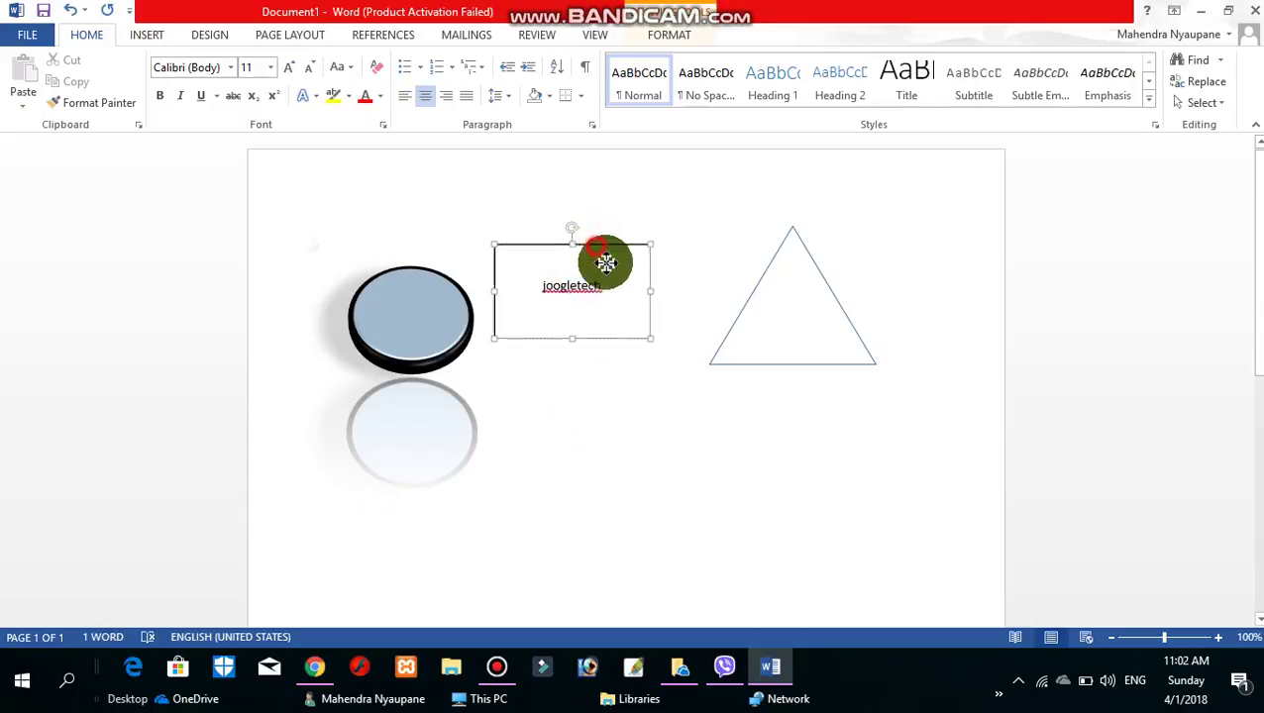
{"action": "left_click_drag", "start_coordinate": [606, 261], "coordinate": [615, 283]}
{"action": "left_click", "coordinate": [644, 457]}
{"action": "left_click", "coordinate": [775, 313]}
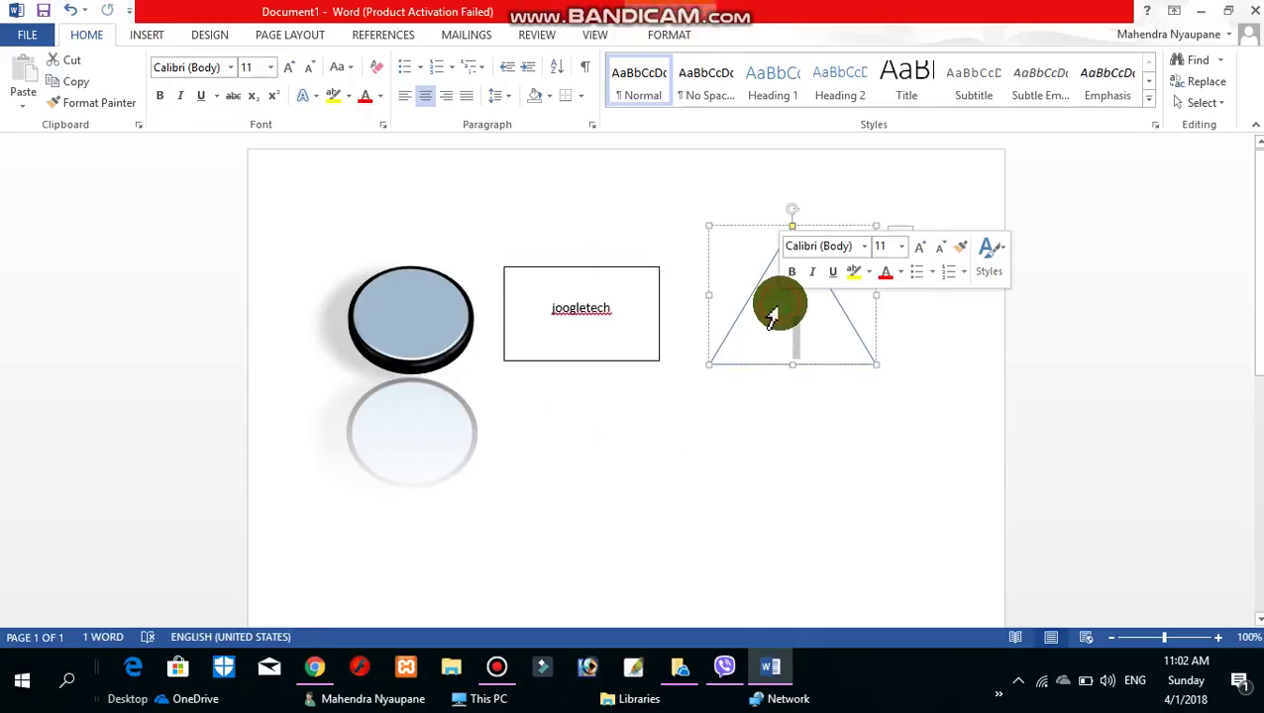
{"action": "right_click", "coordinate": [772, 317]}
{"action": "left_click", "coordinate": [739, 324]}
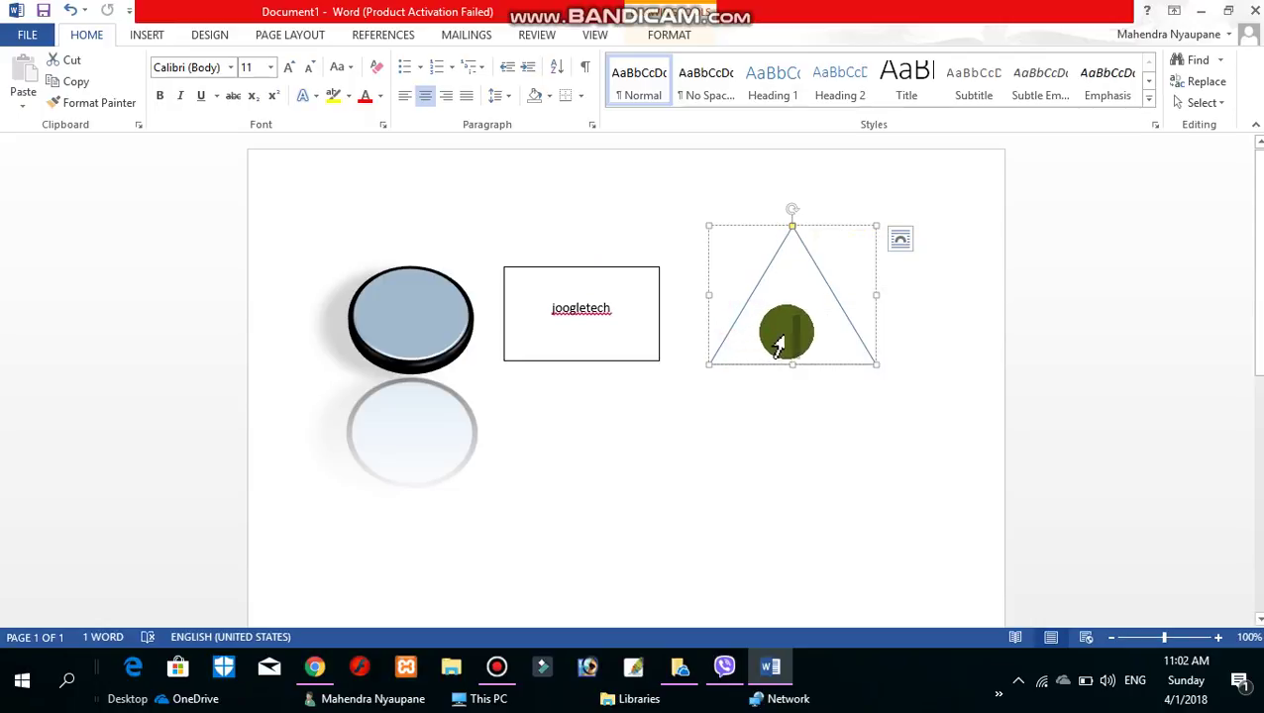
{"action": "left_click", "coordinate": [814, 464]}
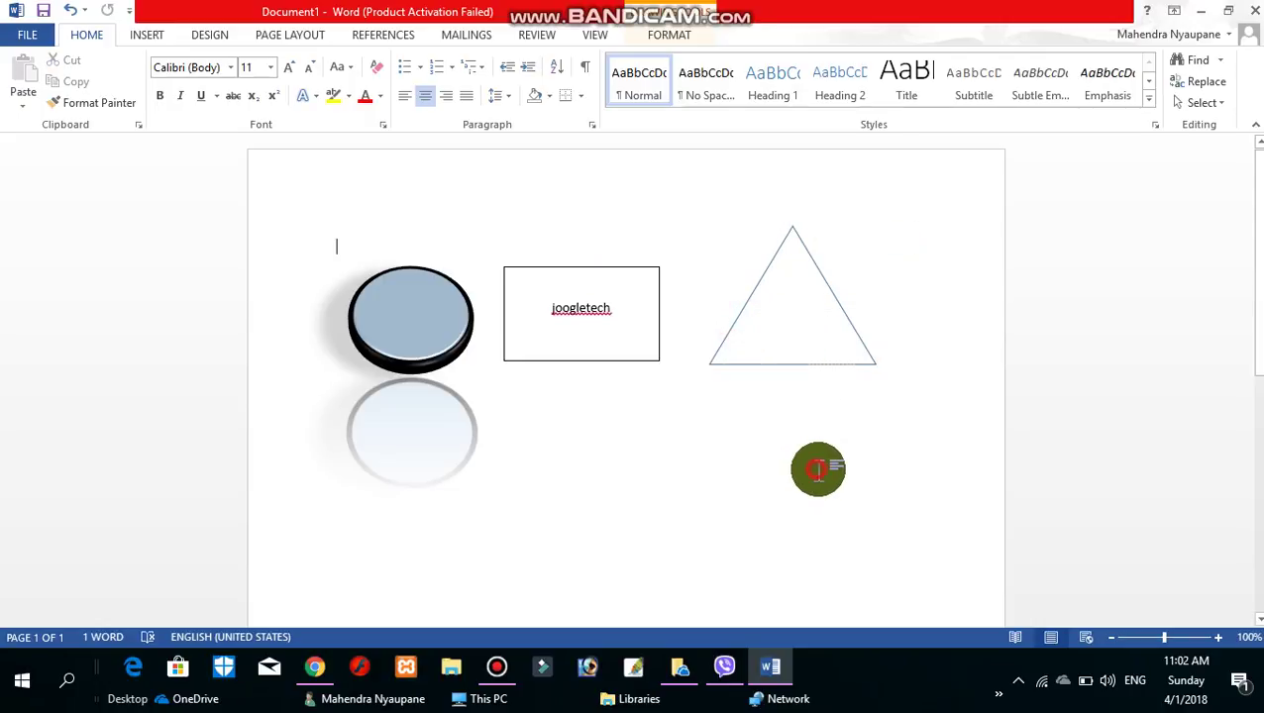
{"action": "left_click", "coordinate": [792, 327]}
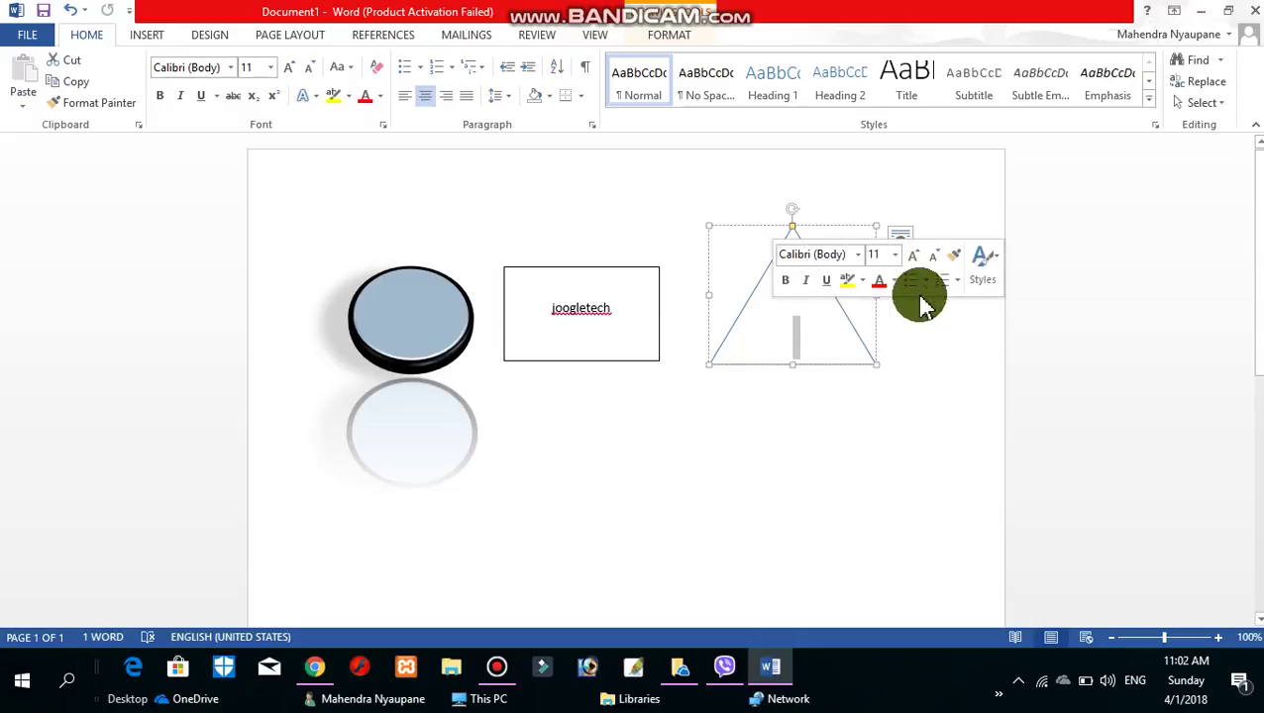
{"action": "left_click", "coordinate": [782, 451]}
{"action": "left_click", "coordinate": [788, 315]}
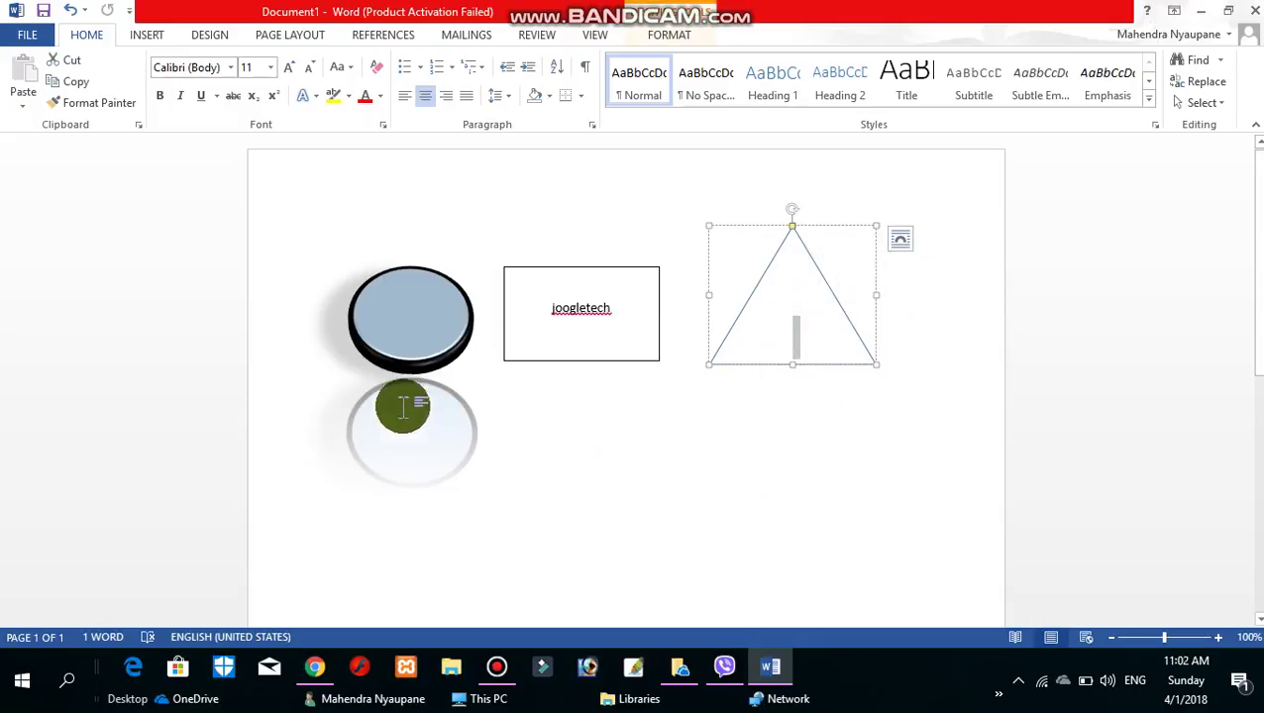
{"action": "left_click", "coordinate": [411, 303]}
{"action": "right_click", "coordinate": [414, 322]}
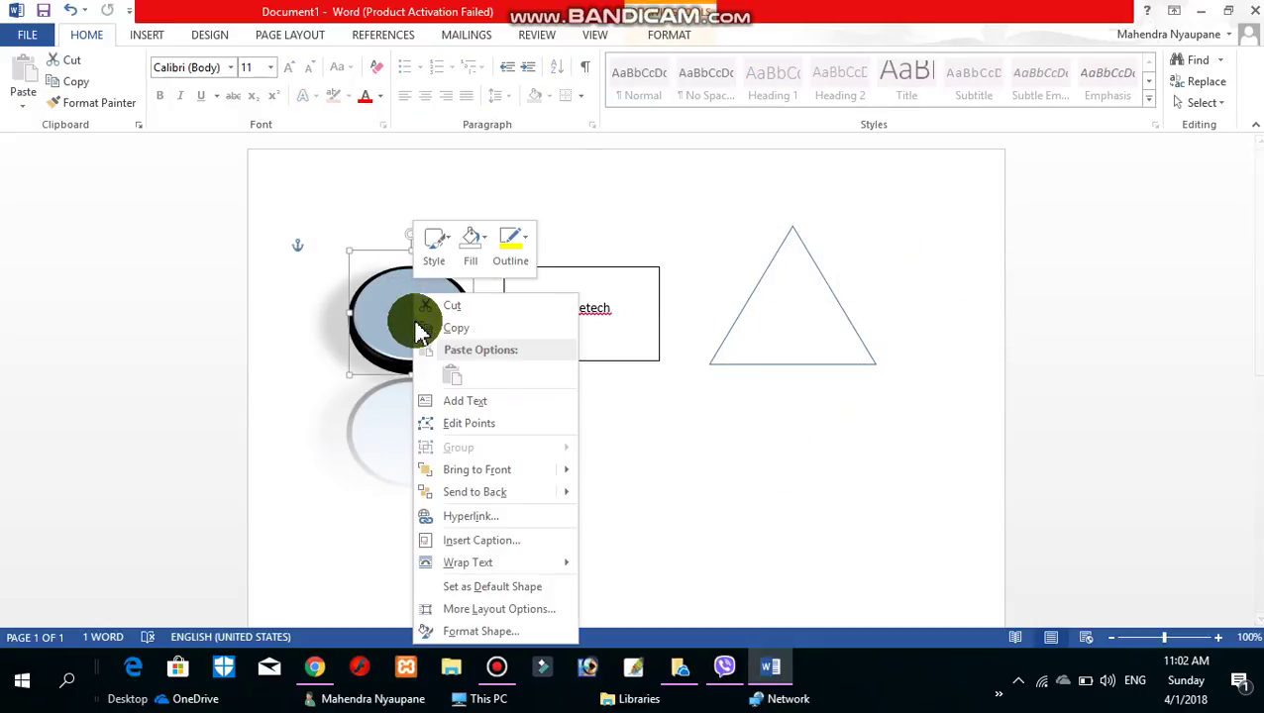
{"action": "left_click", "coordinate": [403, 315]}
{"action": "right_click", "coordinate": [401, 309]}
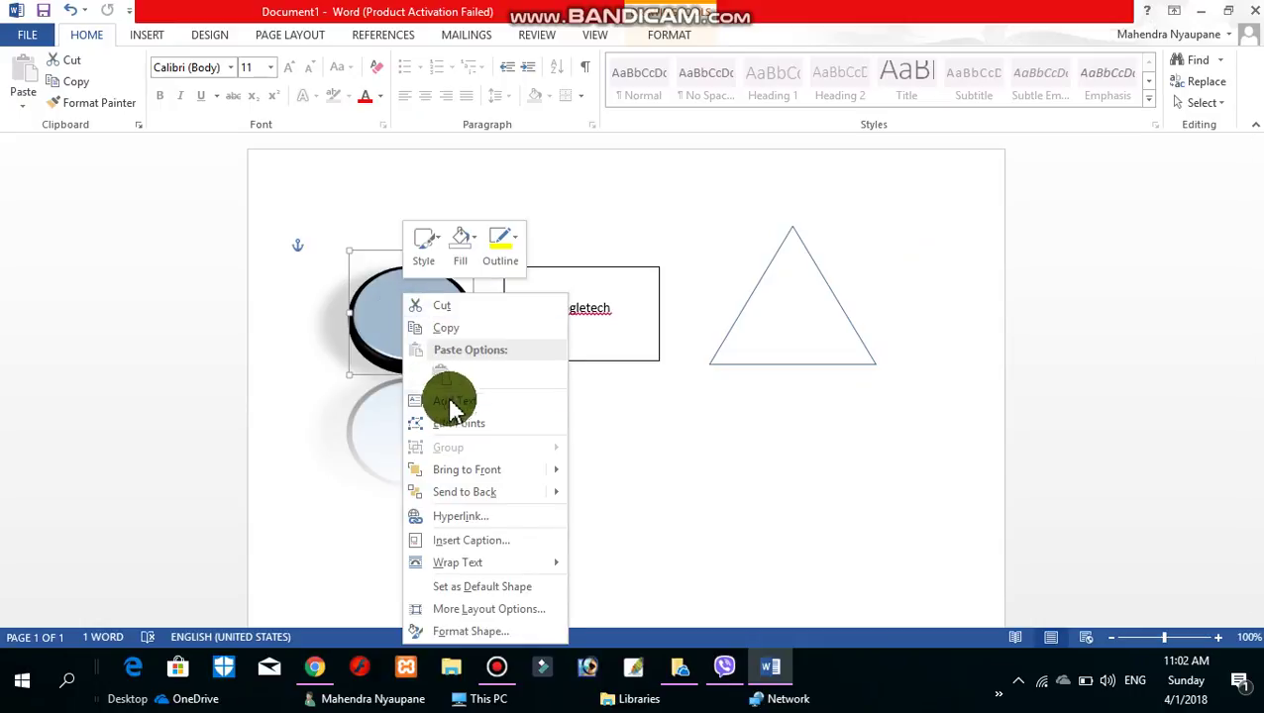
{"action": "left_click", "coordinate": [454, 403]}
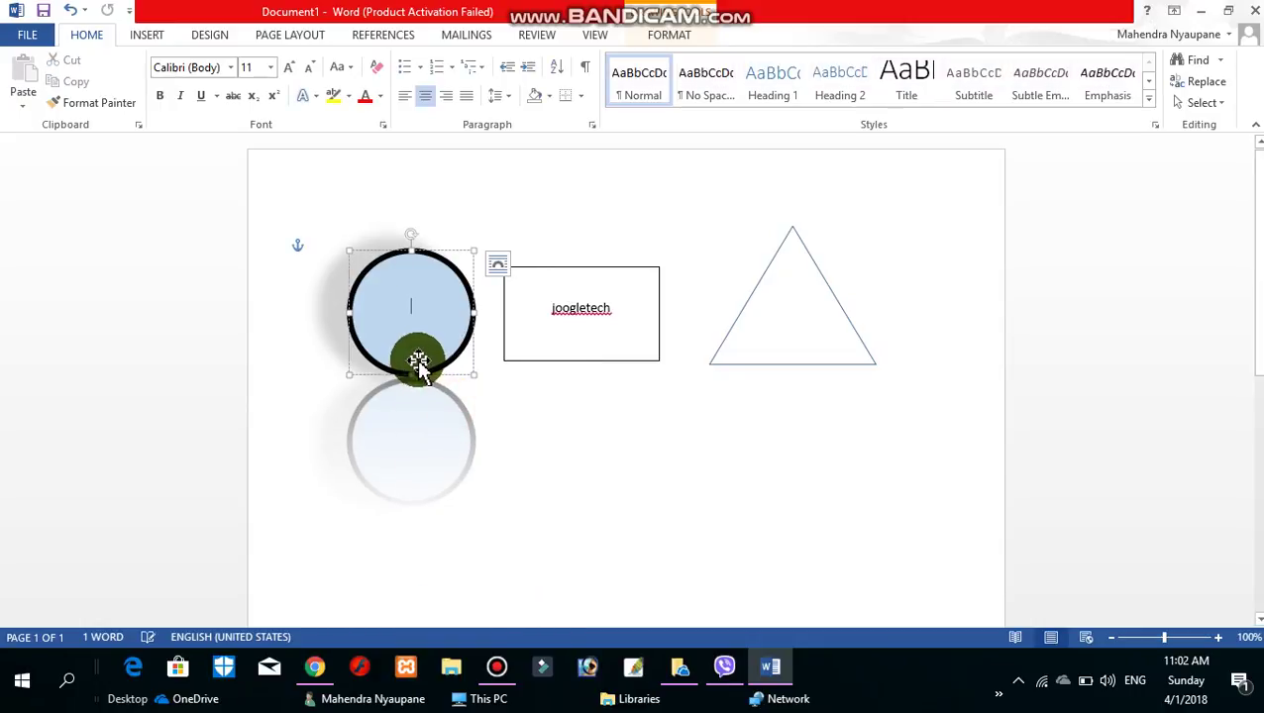
{"action": "left_click", "coordinate": [609, 424]}
{"action": "left_click", "coordinate": [800, 308]}
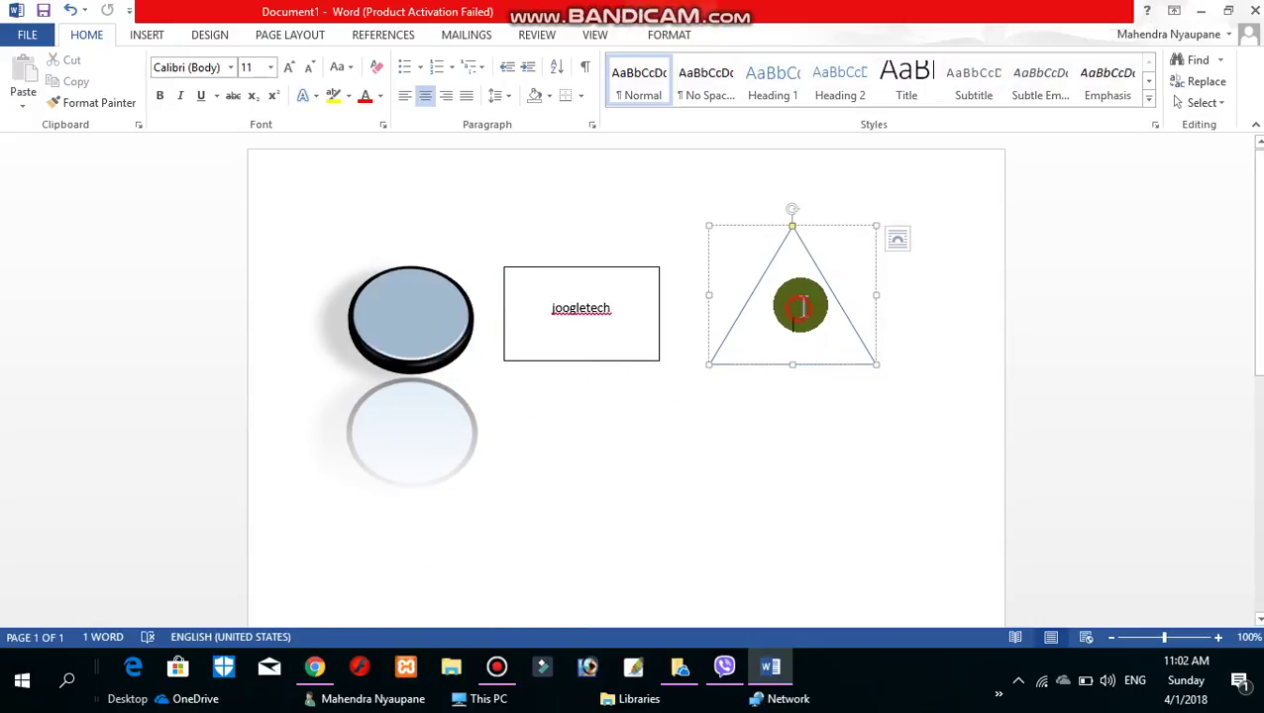
{"action": "left_click_drag", "start_coordinate": [794, 314], "coordinate": [721, 358]}
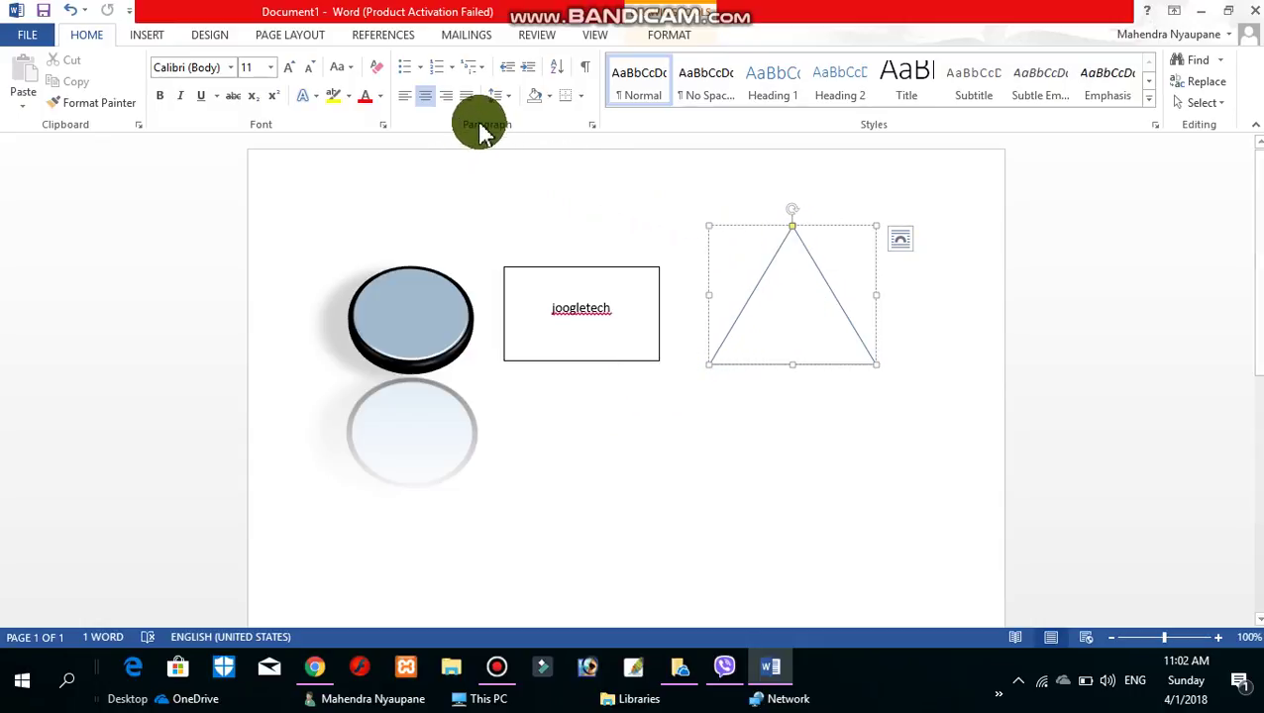
{"action": "left_click", "coordinate": [667, 34]}
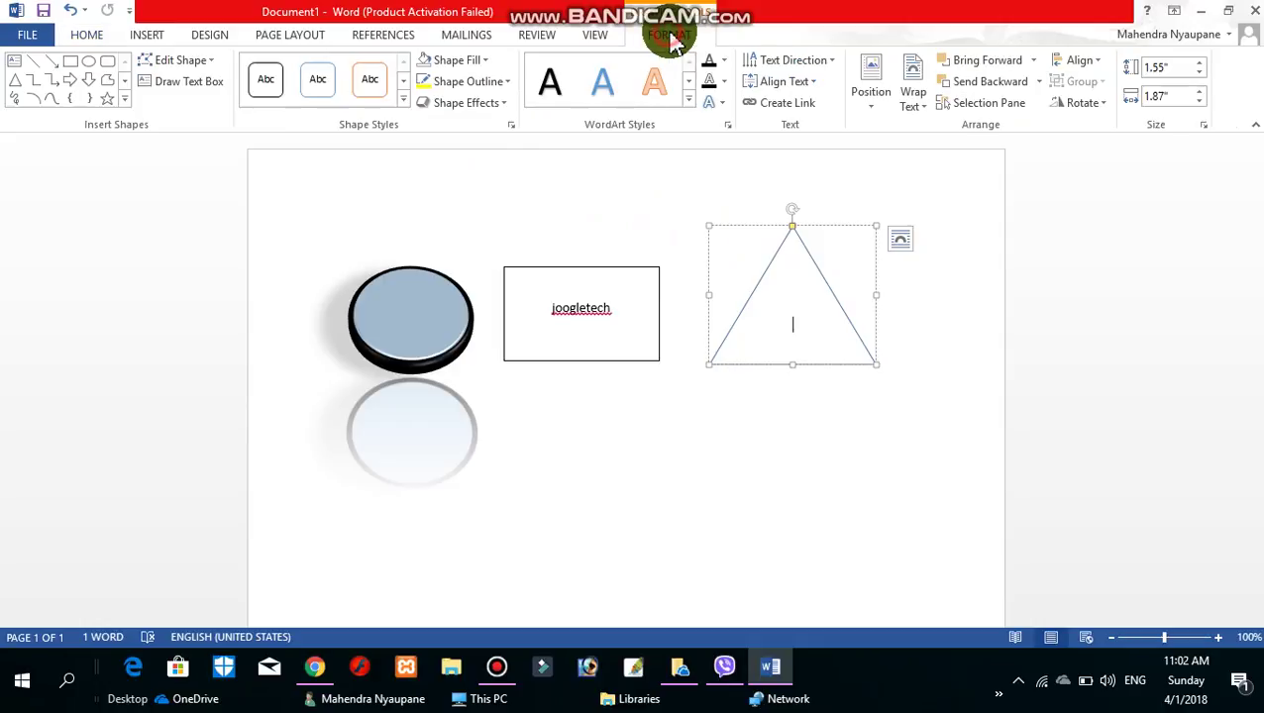
{"action": "left_click", "coordinate": [513, 83]}
{"action": "mouse_move", "coordinate": [462, 292]}
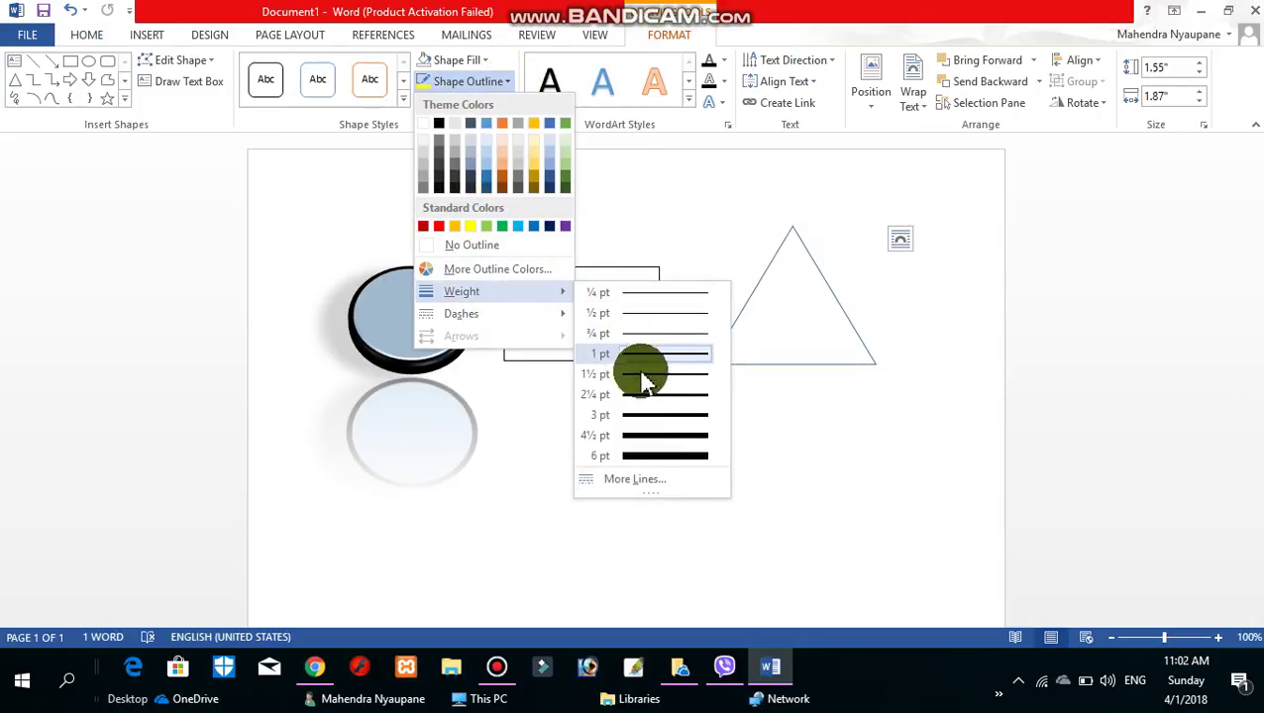
{"action": "left_click", "coordinate": [632, 483]}
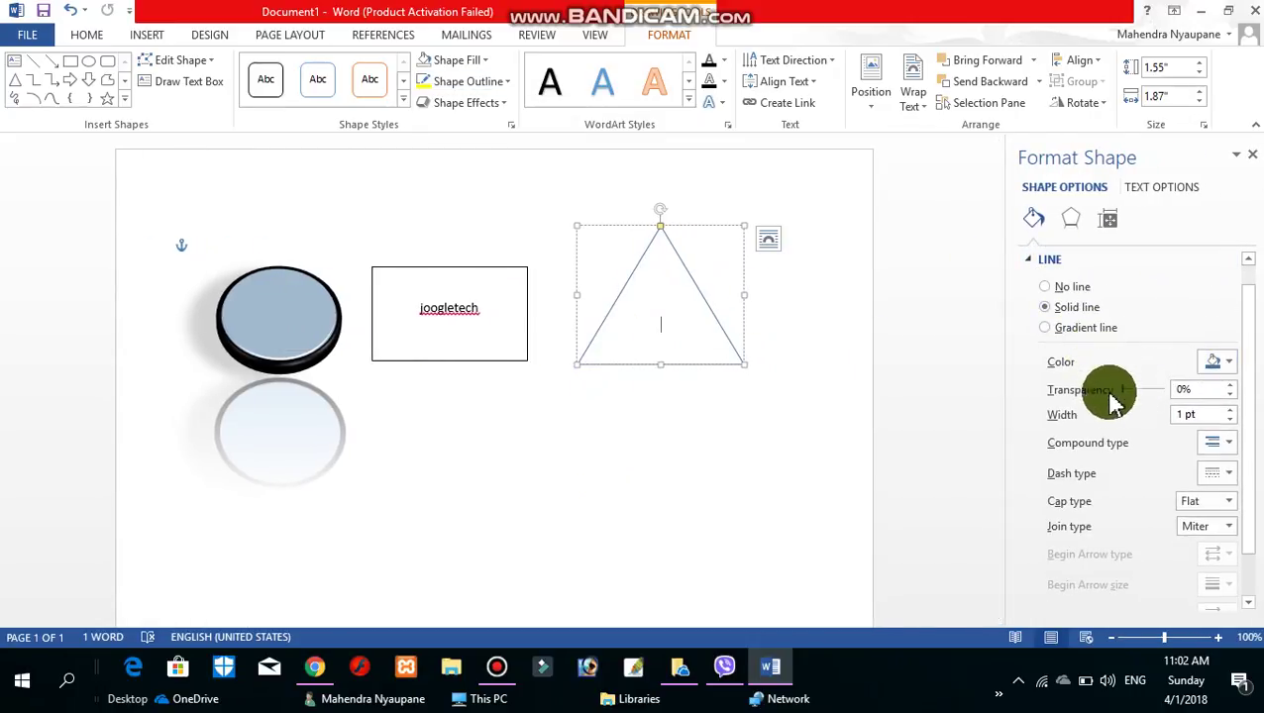
{"action": "left_click", "coordinate": [1233, 443]}
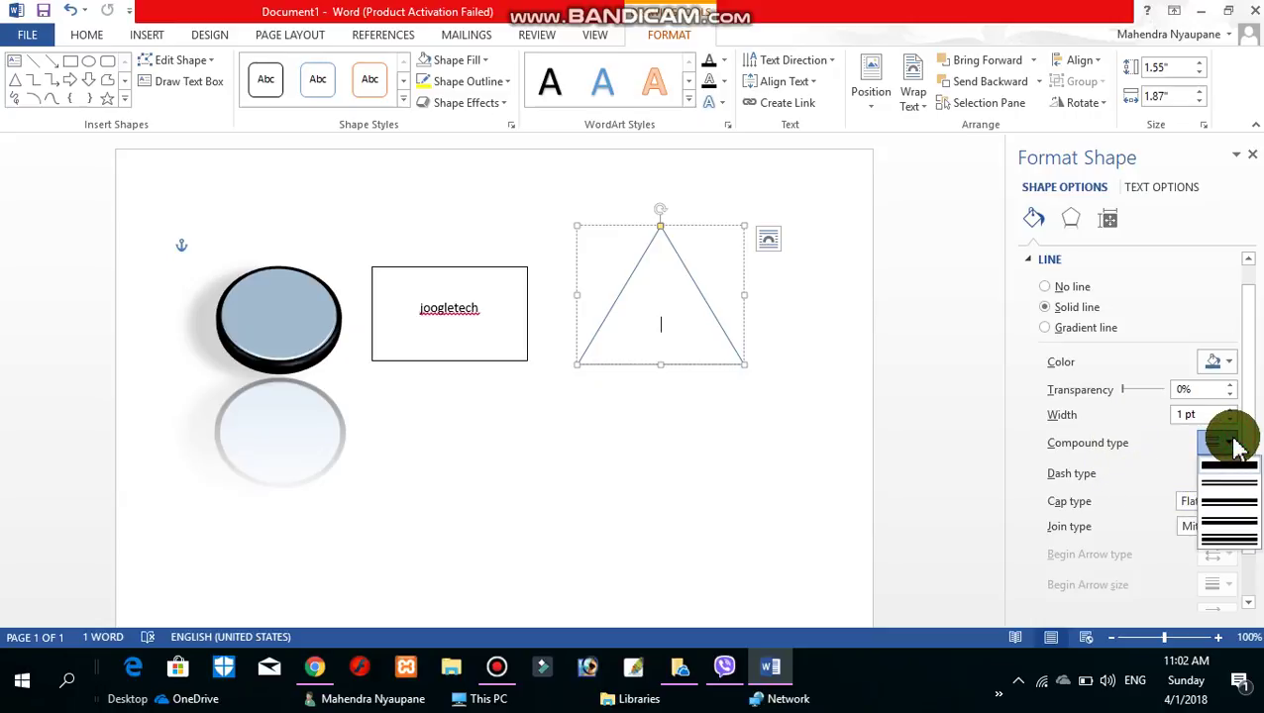
{"action": "left_click", "coordinate": [1234, 525]}
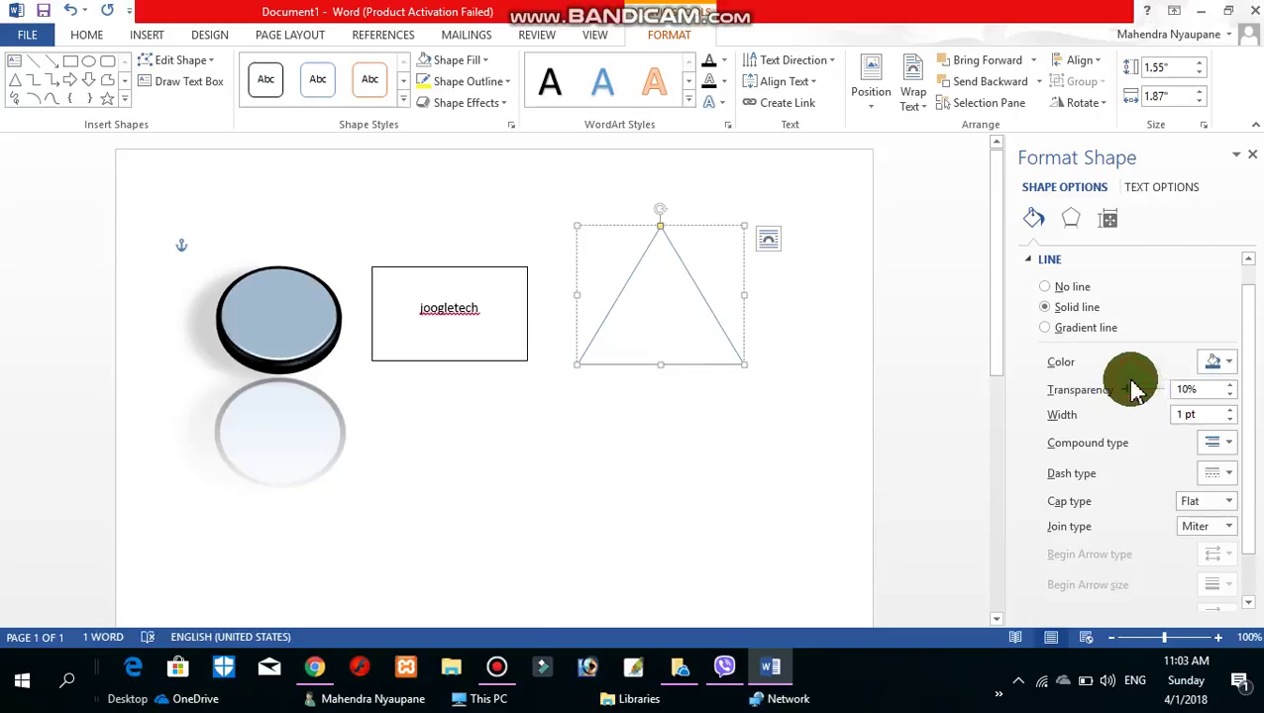
{"action": "left_click", "coordinate": [1046, 329]}
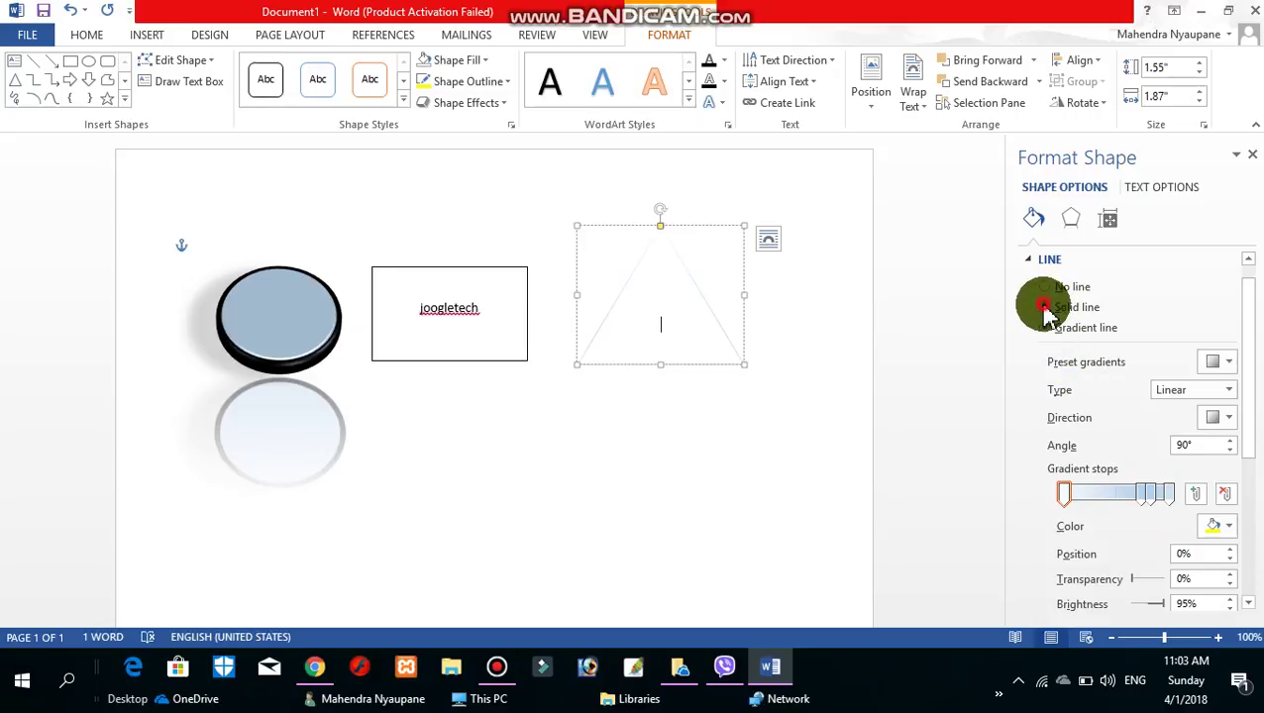
{"action": "left_click", "coordinate": [1045, 307]}
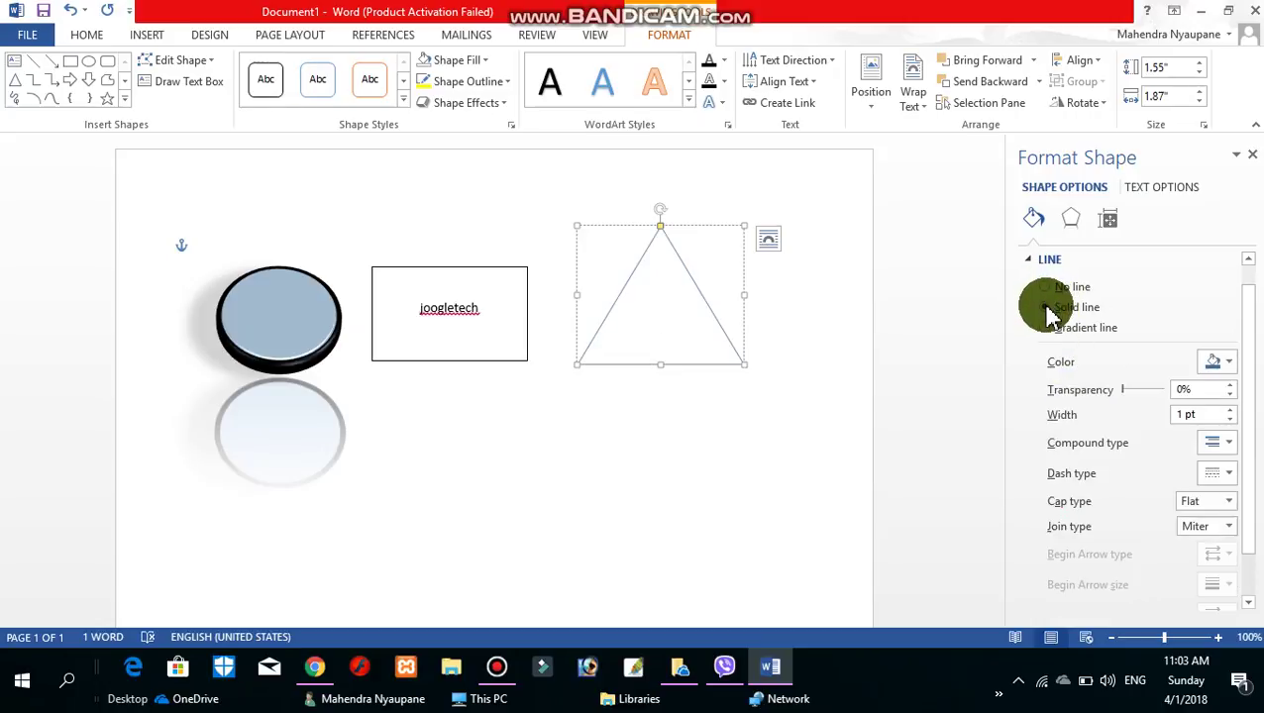
{"action": "left_click", "coordinate": [1071, 217]}
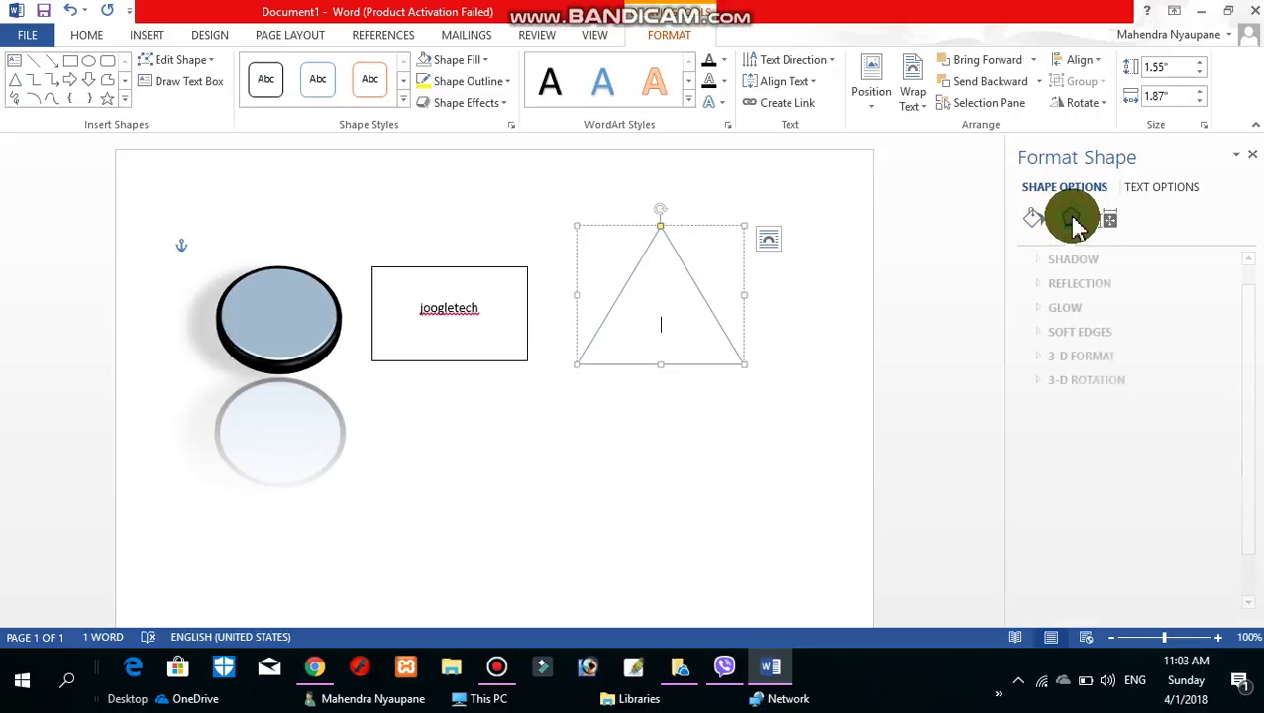
{"action": "left_click", "coordinate": [1106, 219]}
{"action": "left_click", "coordinate": [1033, 218]}
{"action": "left_click", "coordinate": [705, 456]}
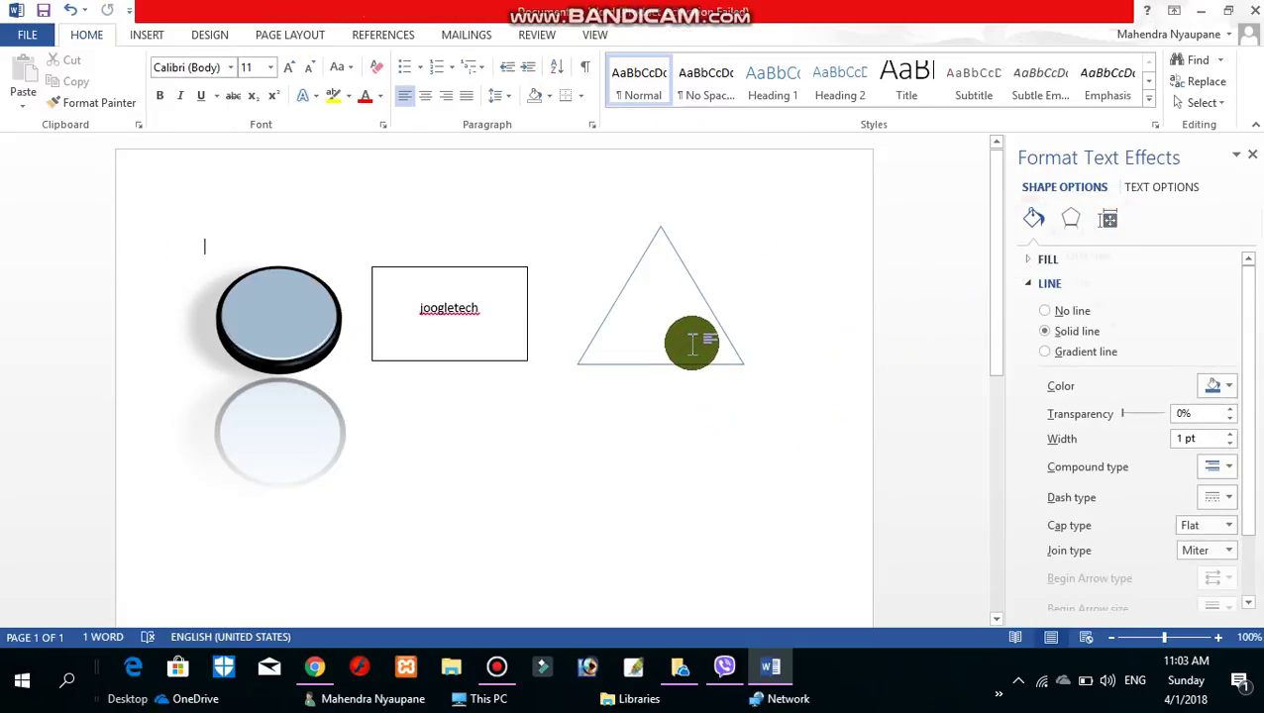
{"action": "left_click", "coordinate": [711, 347]}
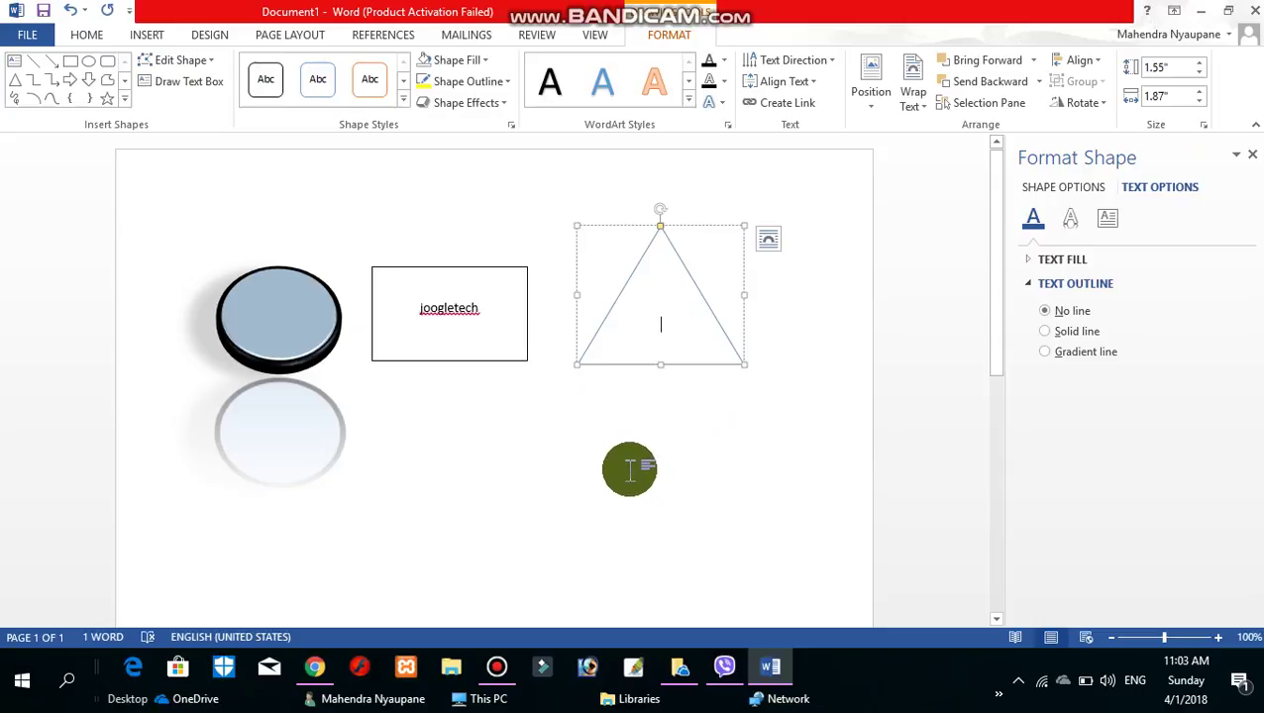
{"action": "scroll", "coordinate": [459, 499], "scroll_direction": "down", "scroll_amount": 2}
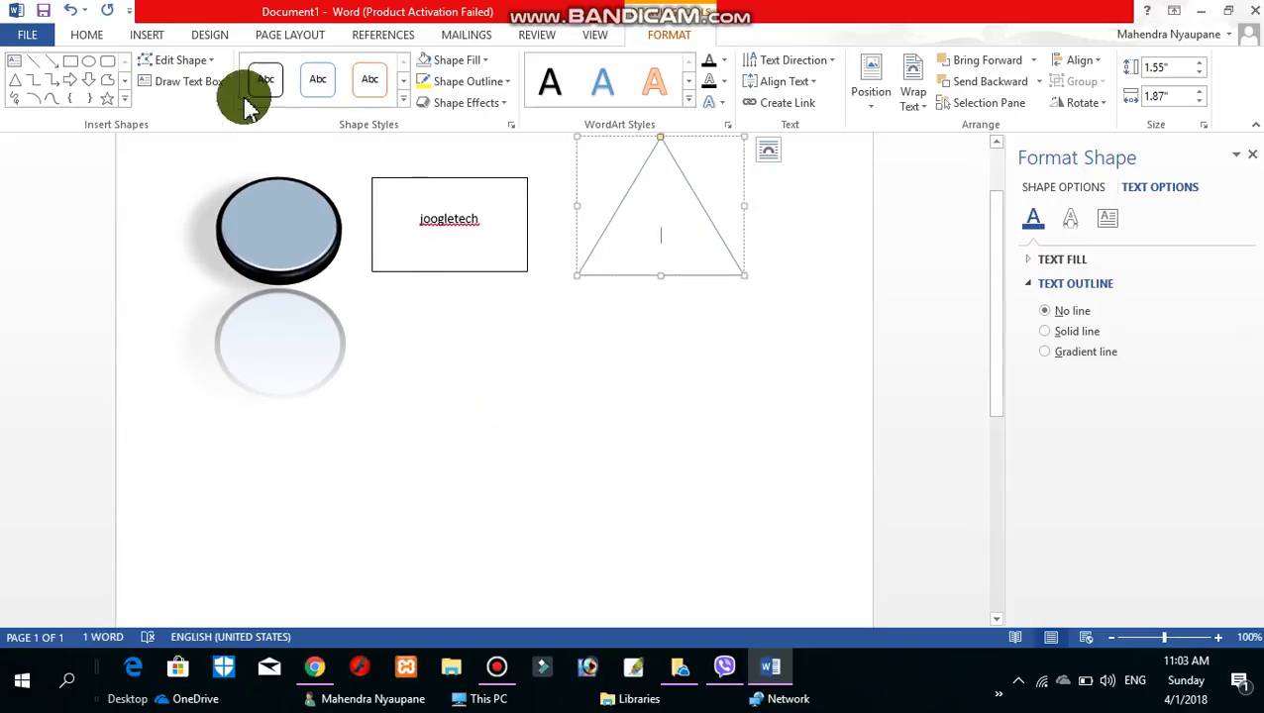
Step: Draw a large Can shape from Basic Shapes below the existing shapes
{"action": "left_click", "coordinate": [148, 35]}
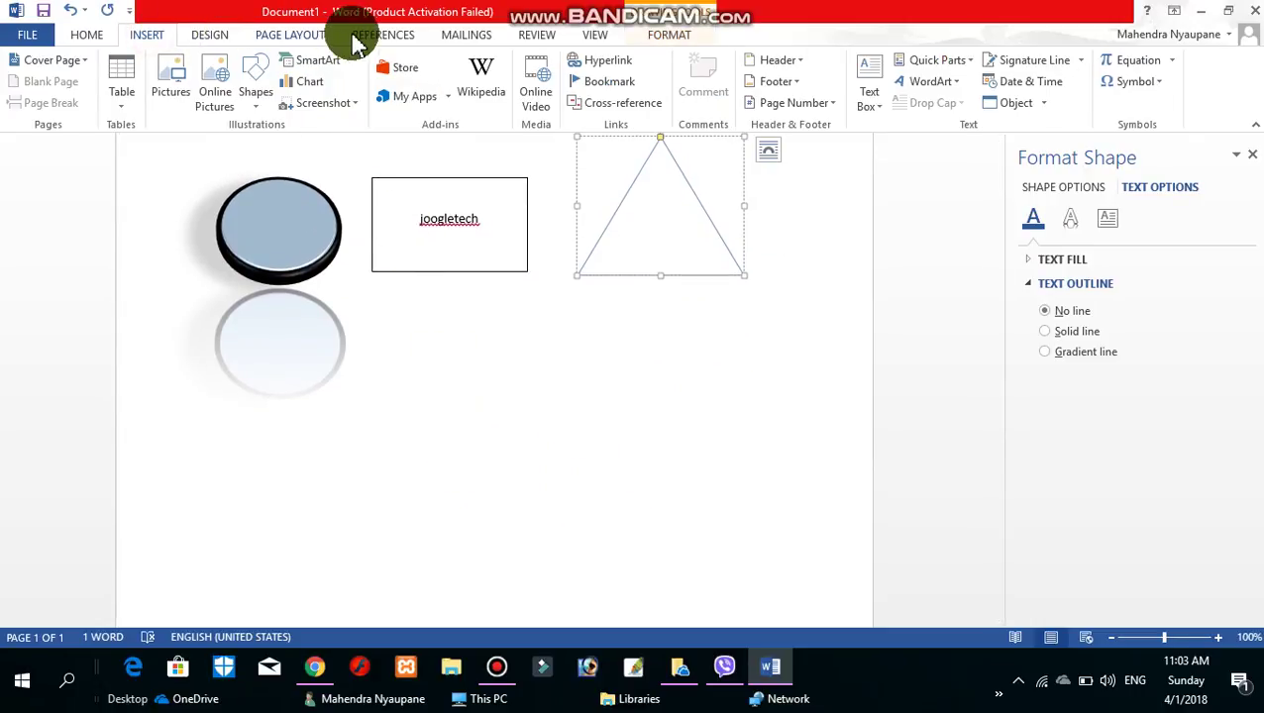
{"action": "left_click", "coordinate": [257, 109]}
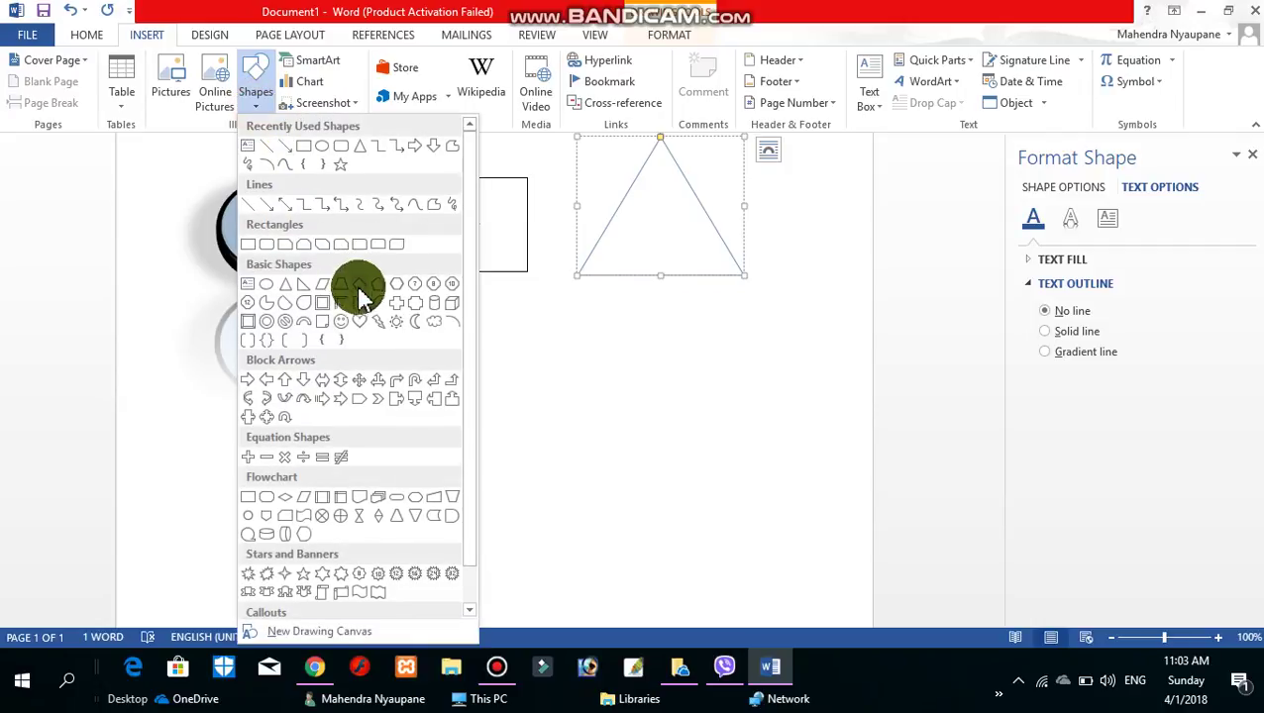
{"action": "left_click", "coordinate": [433, 317]}
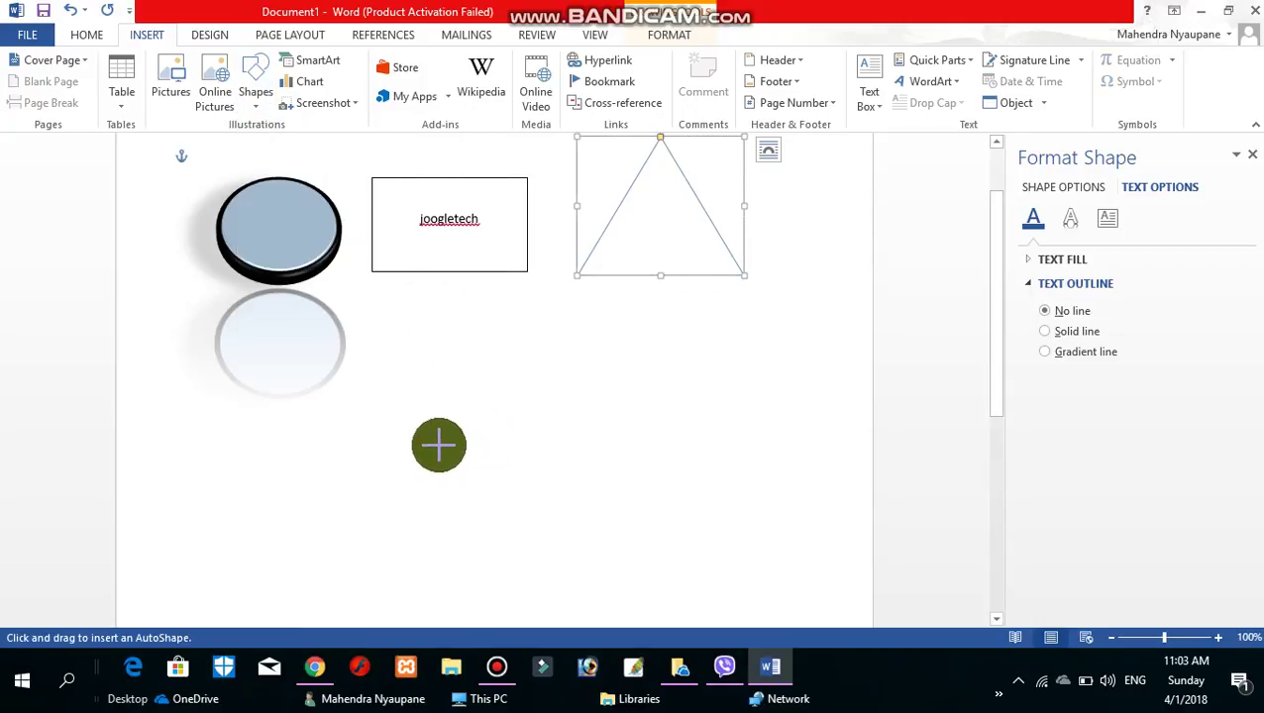
{"action": "scroll", "coordinate": [428, 351], "scroll_direction": "down", "scroll_amount": 4}
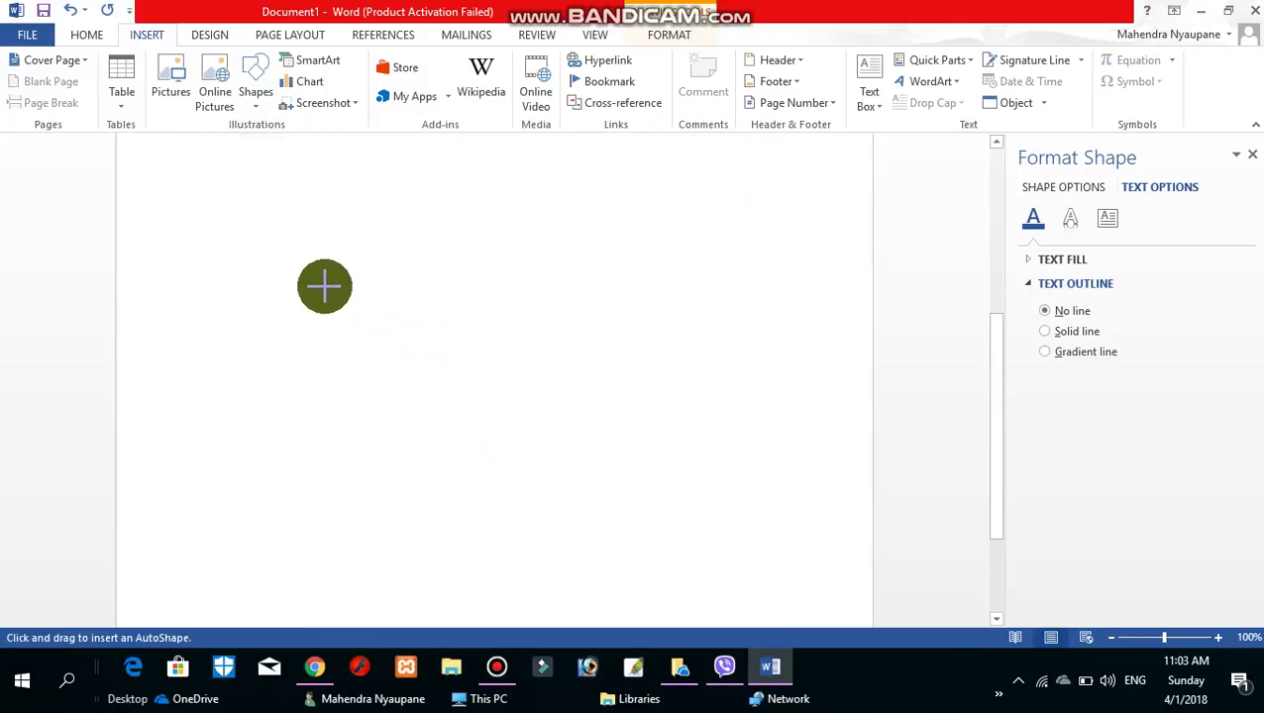
{"action": "left_click_drag", "start_coordinate": [302, 272], "coordinate": [589, 535]}
Step: Reposition the cylinder up and to the left, keeping its plain blue fill
{"action": "left_click_drag", "start_coordinate": [519, 452], "coordinate": [482, 389]}
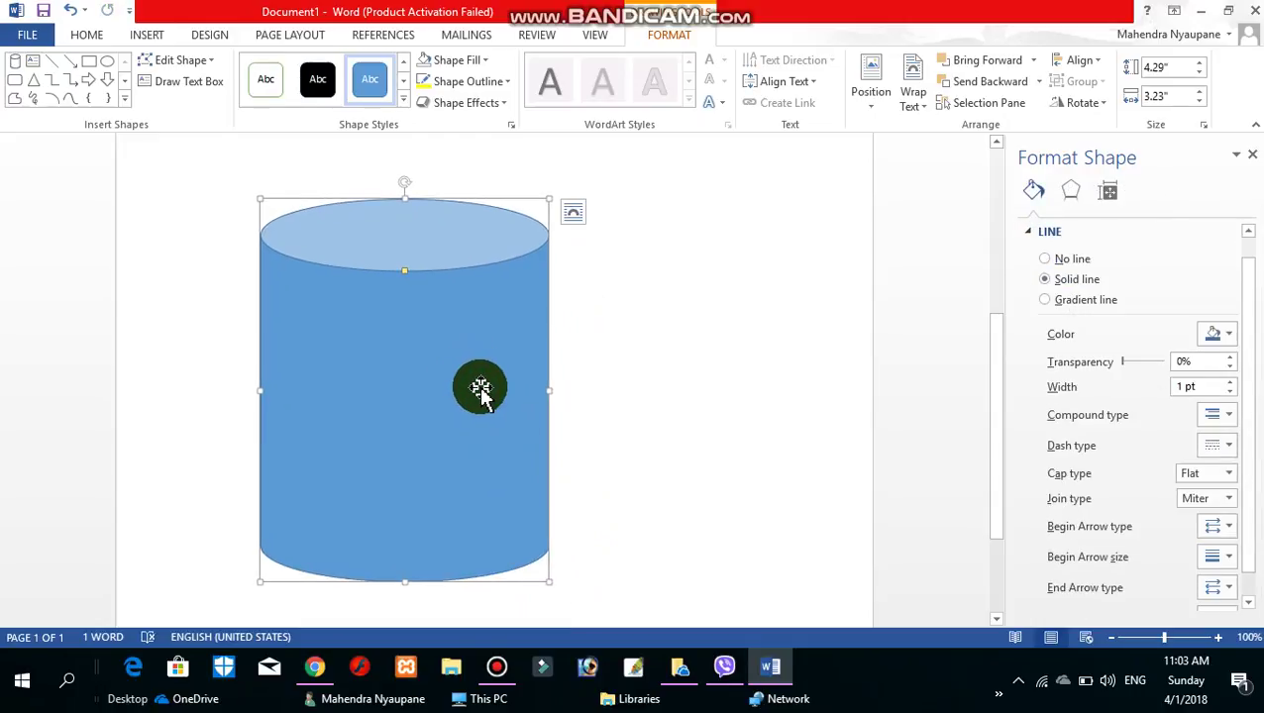
{"action": "right_click", "coordinate": [456, 376]}
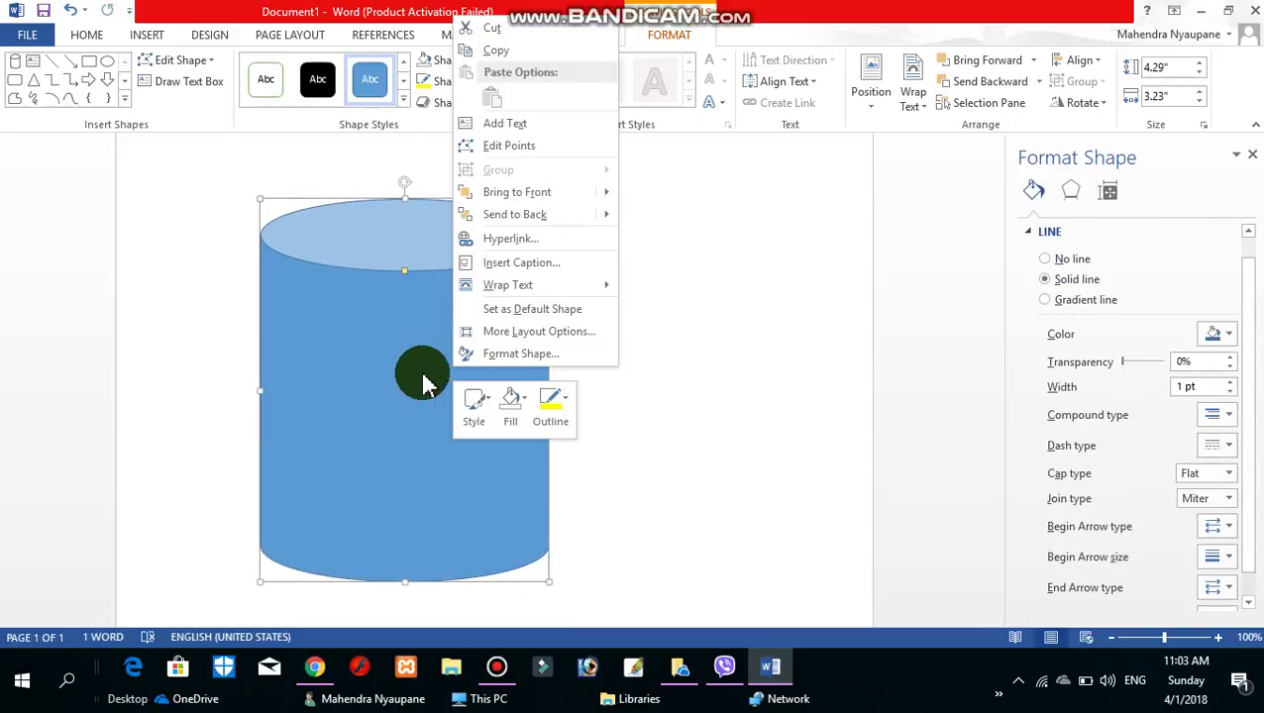
{"action": "left_click", "coordinate": [423, 382]}
{"action": "left_click_drag", "start_coordinate": [427, 373], "coordinate": [435, 376]}
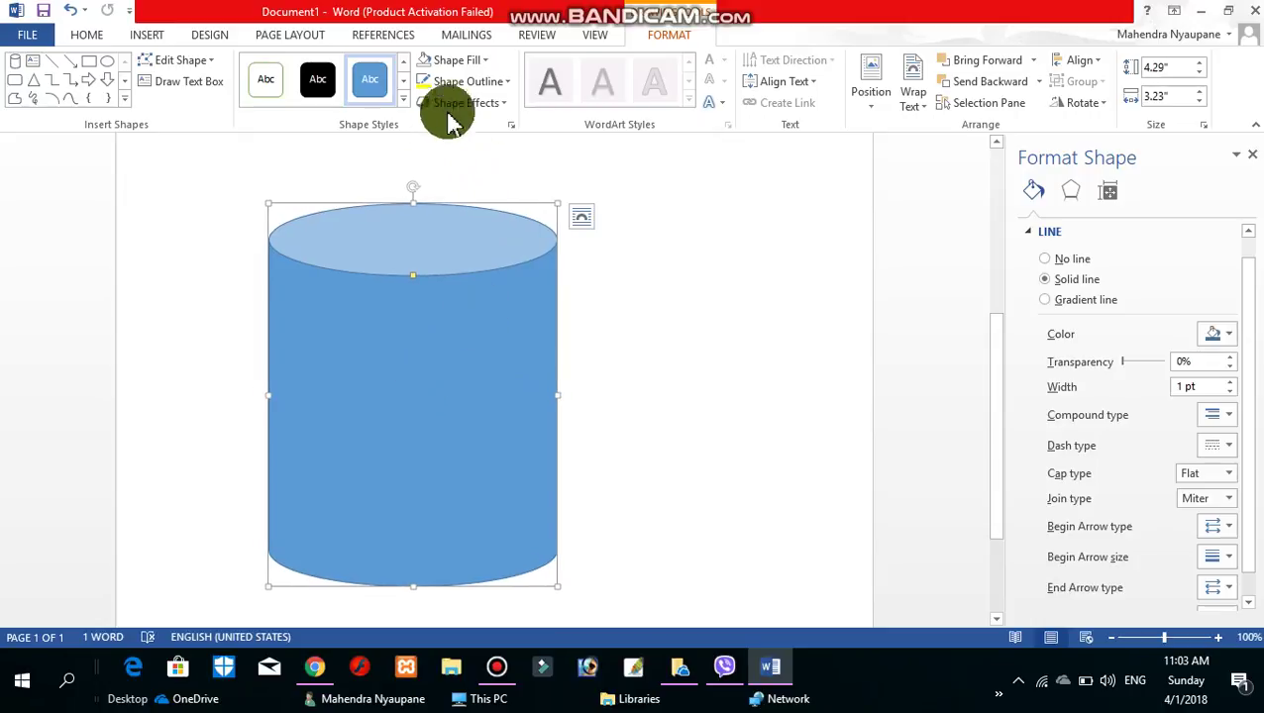
{"action": "left_click", "coordinate": [484, 60]}
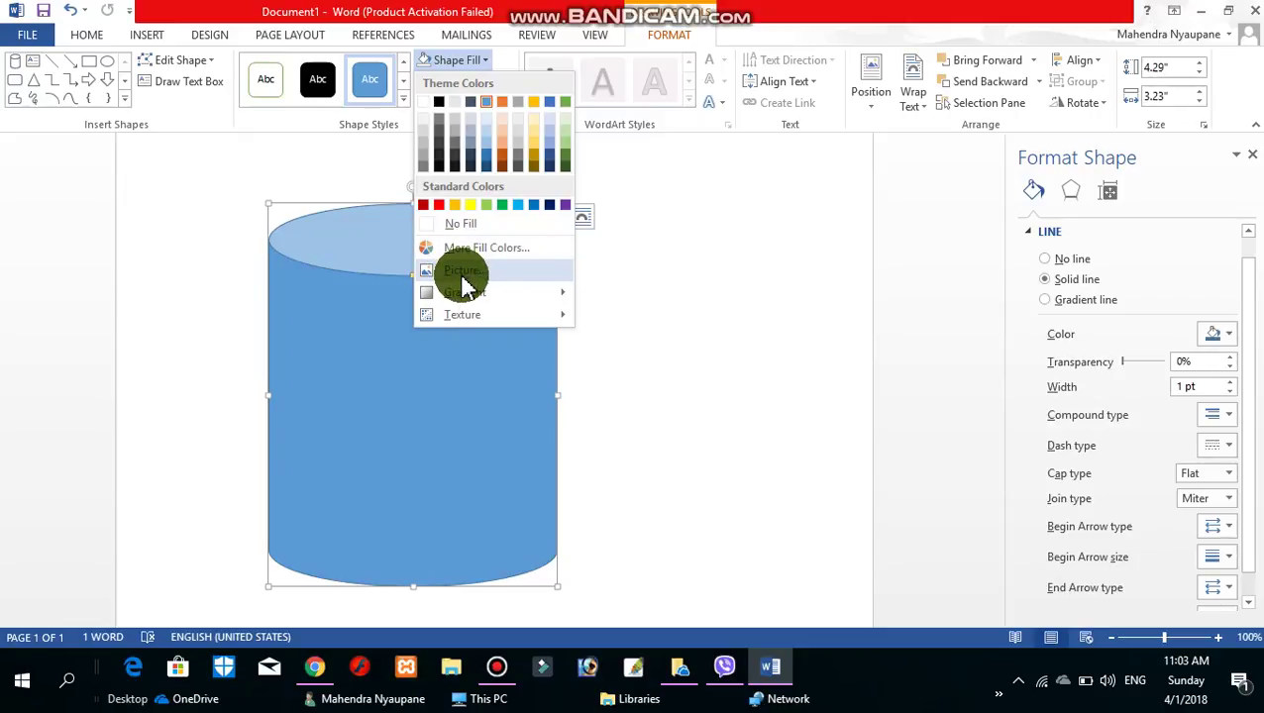
{"action": "mouse_move", "coordinate": [465, 292]}
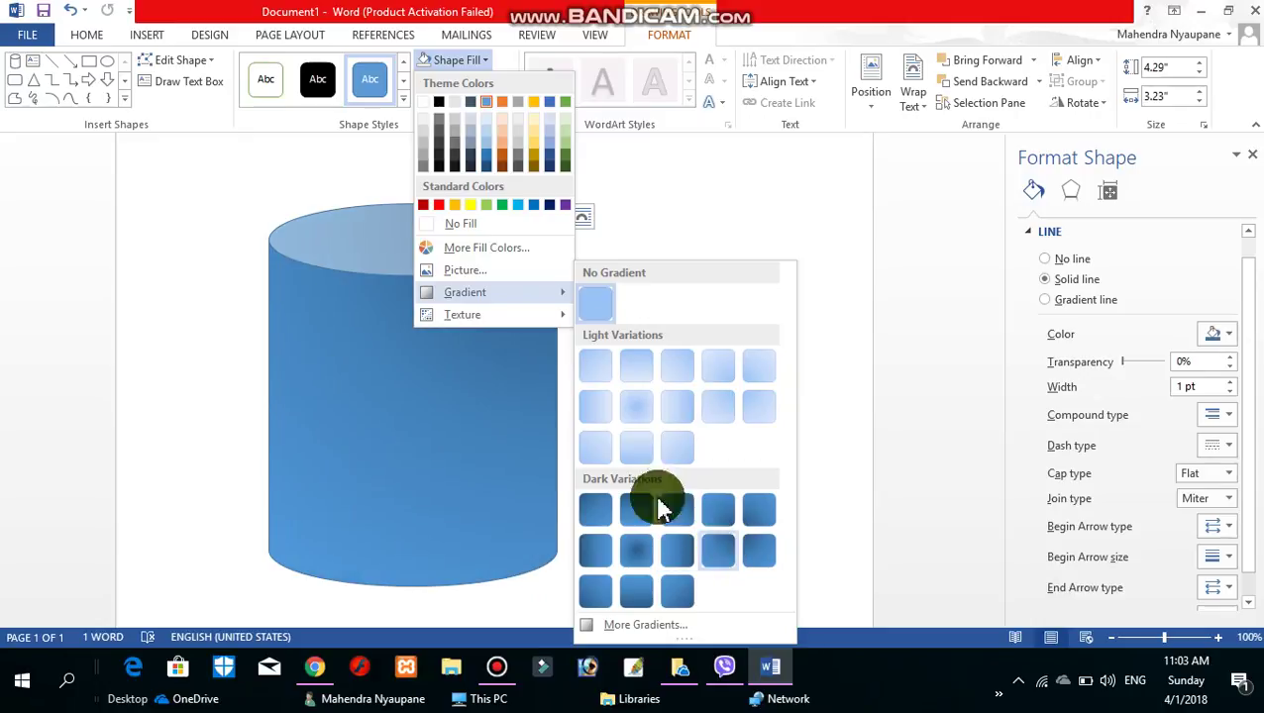
{"action": "left_click", "coordinate": [167, 378]}
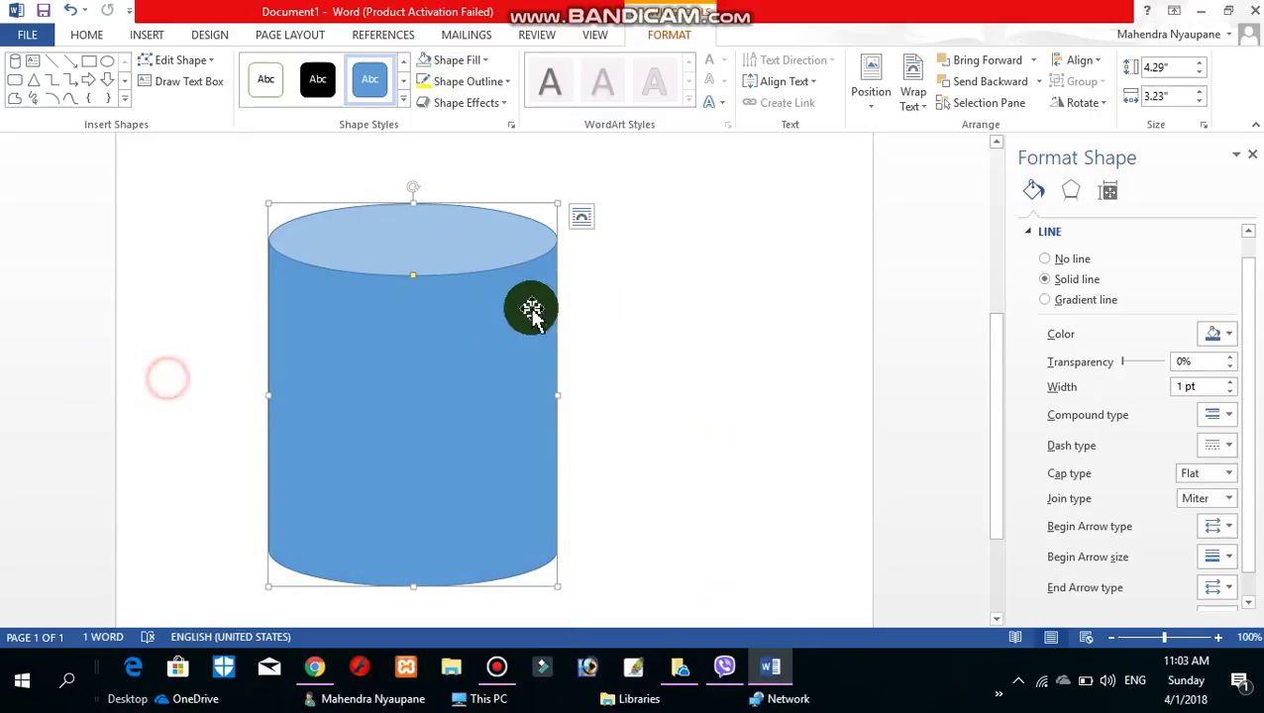
Step: Draw a Heart shape beside the cylinder and move it over the cylinder's right side
{"action": "left_click", "coordinate": [127, 100]}
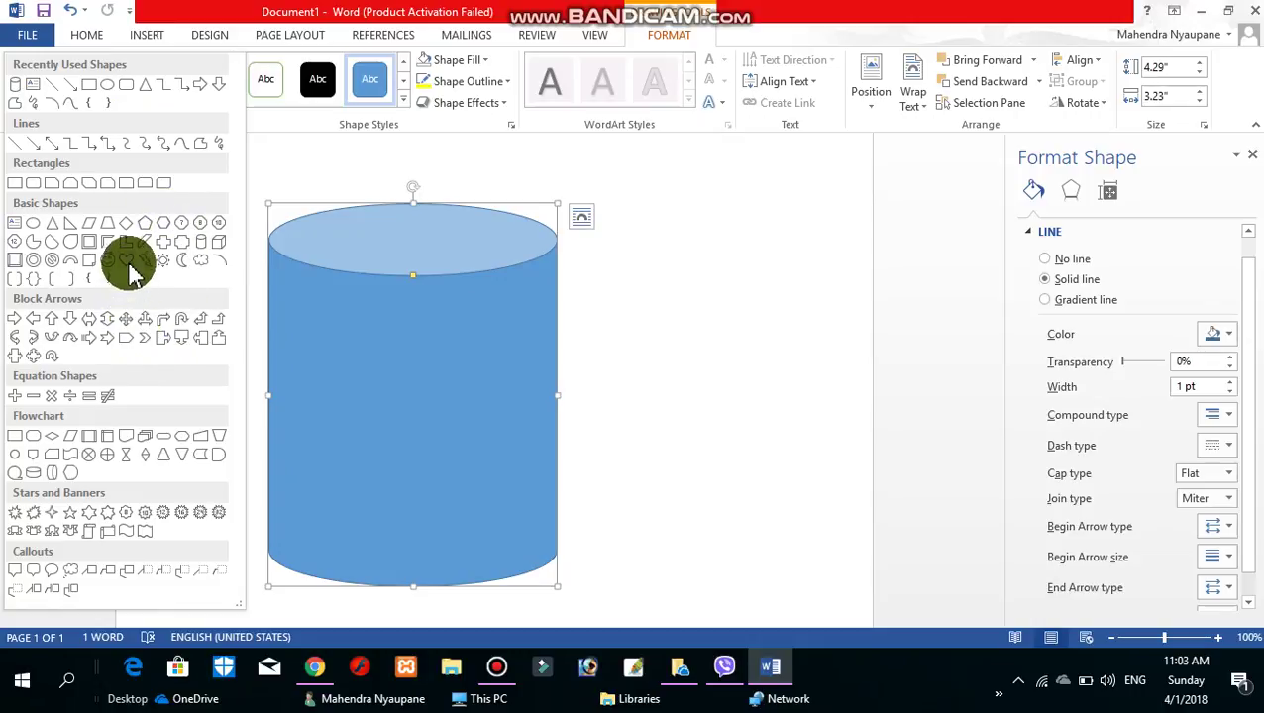
{"action": "left_click", "coordinate": [125, 259]}
{"action": "left_click_drag", "start_coordinate": [530, 261], "coordinate": [798, 555]}
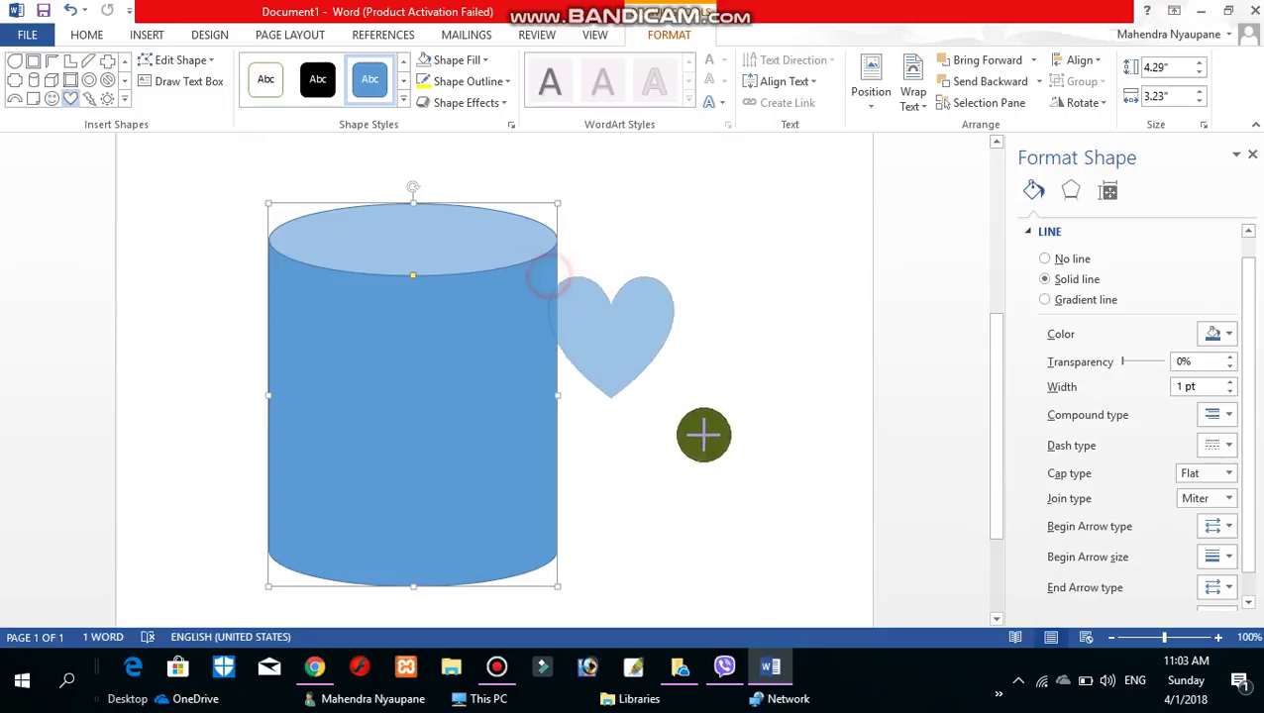
{"action": "mouse_move", "coordinate": [678, 422]}
{"action": "left_mouse_down"}
{"action": "mouse_move", "coordinate": [573, 417]}
{"action": "mouse_move", "coordinate": [580, 406]}
{"action": "left_mouse_up"}
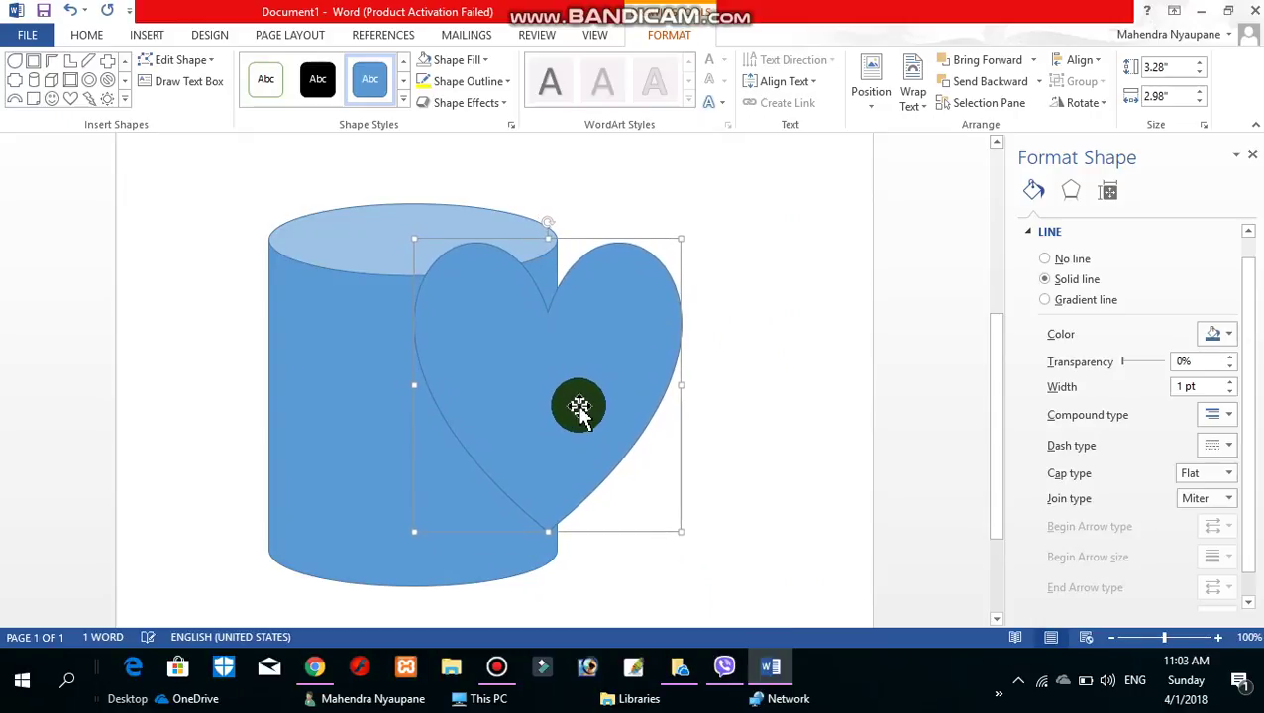
Step: Set the heart's Wrap Text to Behind Text and nudge it slightly down
{"action": "left_click", "coordinate": [815, 82]}
{"action": "left_click", "coordinate": [816, 85]}
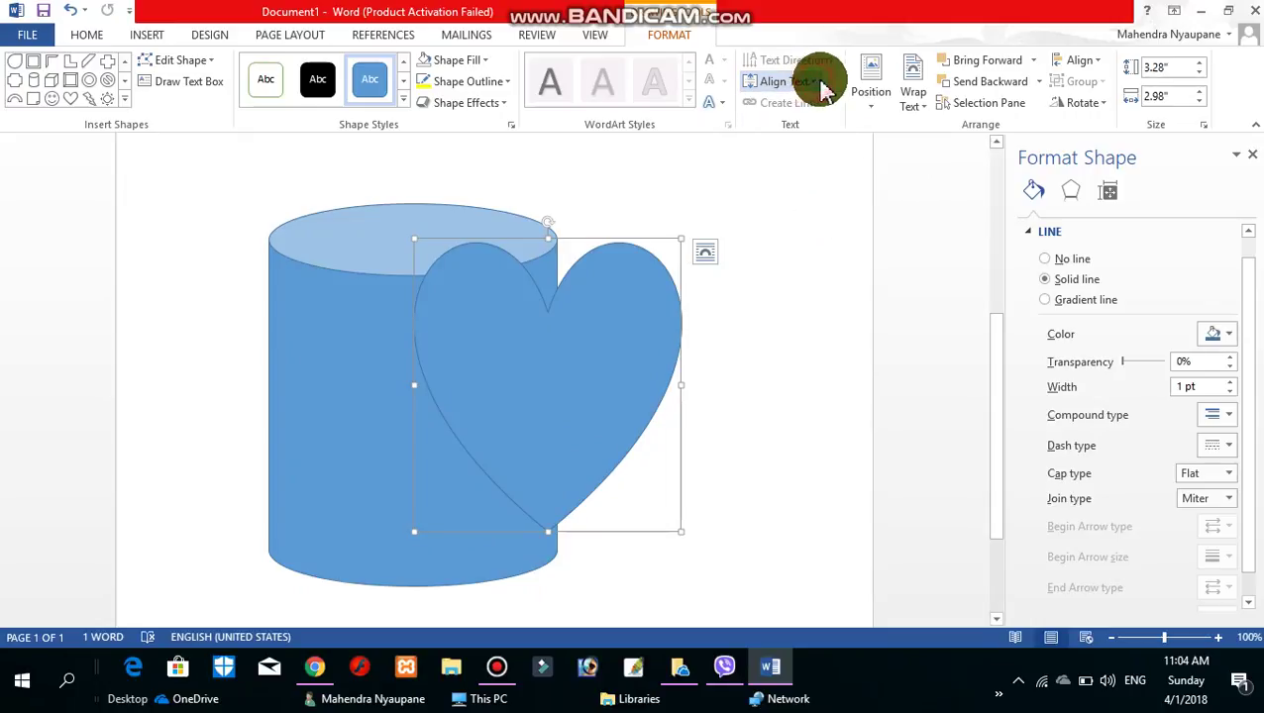
{"action": "left_click", "coordinate": [921, 107]}
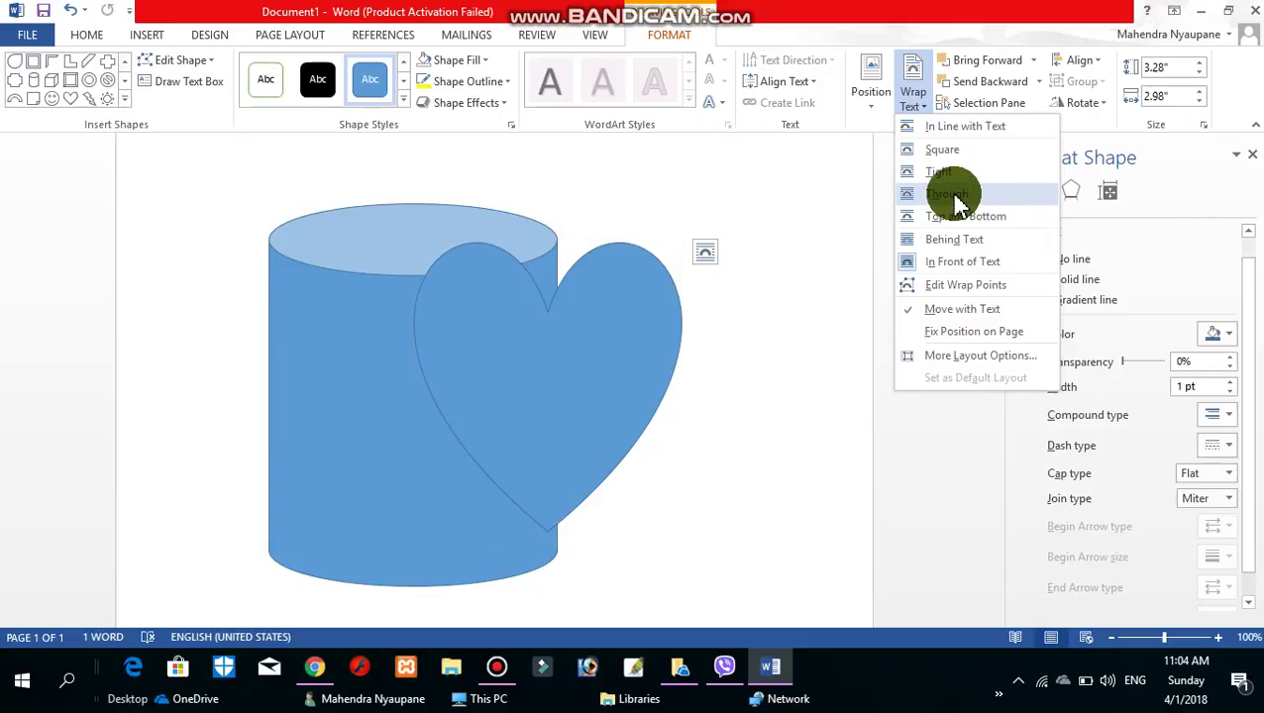
{"action": "left_click", "coordinate": [970, 245]}
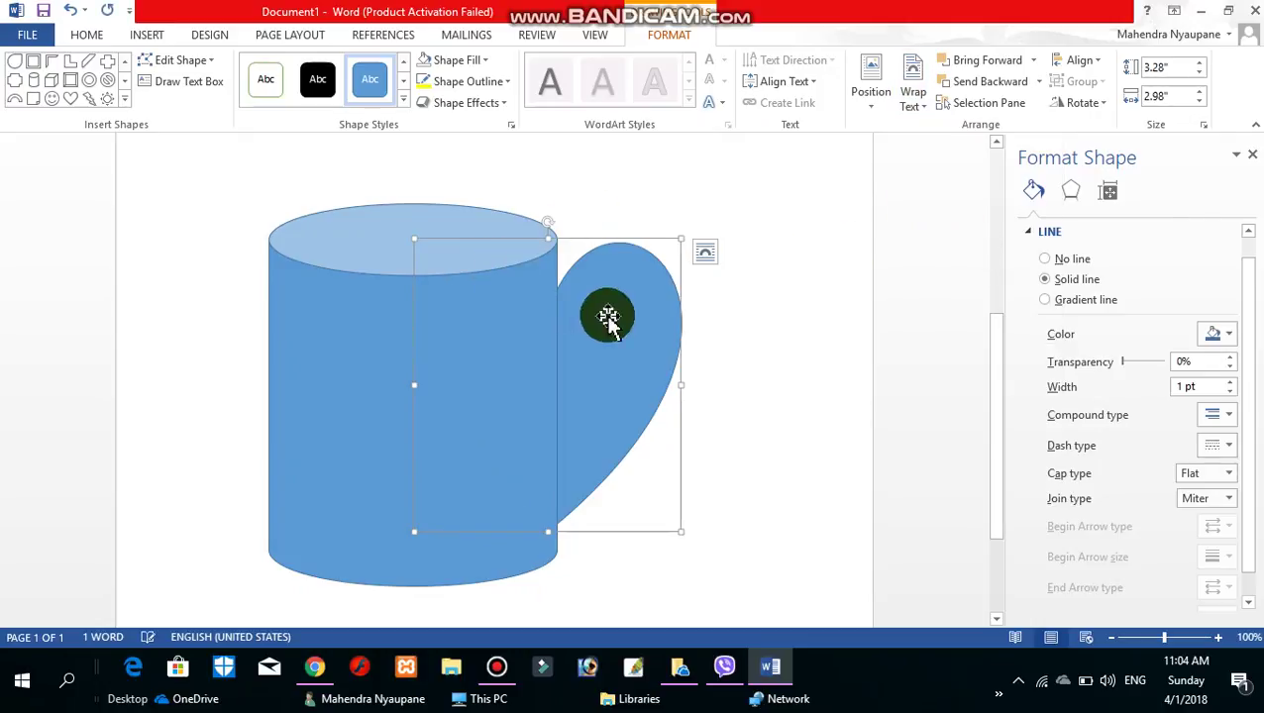
{"action": "left_click_drag", "start_coordinate": [618, 318], "coordinate": [617, 321]}
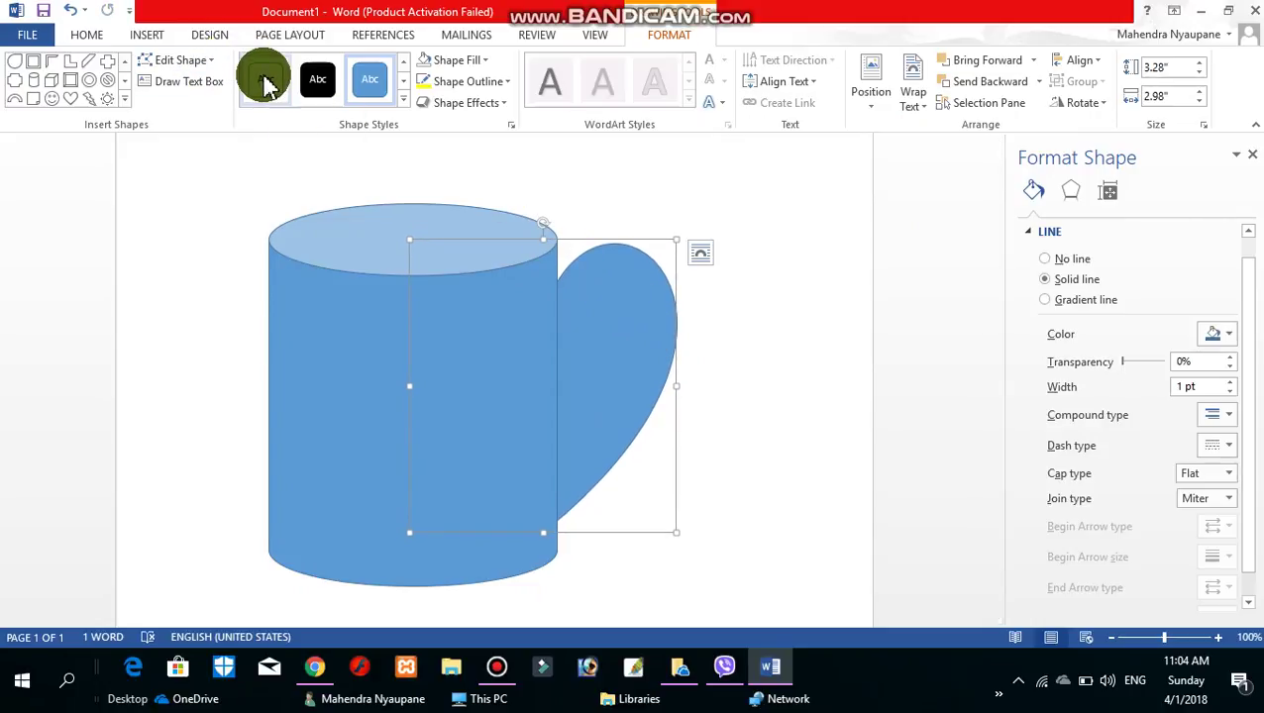
Step: Remove the heart handle's fill and set its outline weight to 6 pt
{"action": "left_click", "coordinate": [480, 58]}
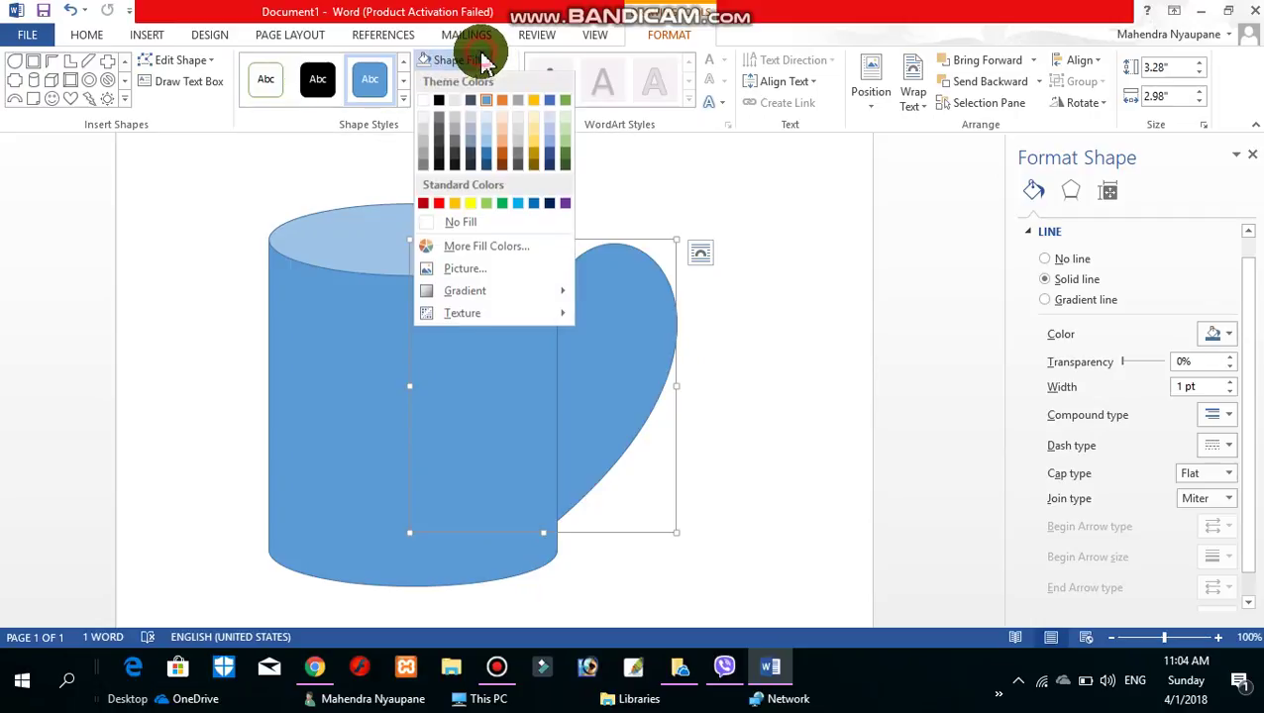
{"action": "left_click", "coordinate": [464, 224]}
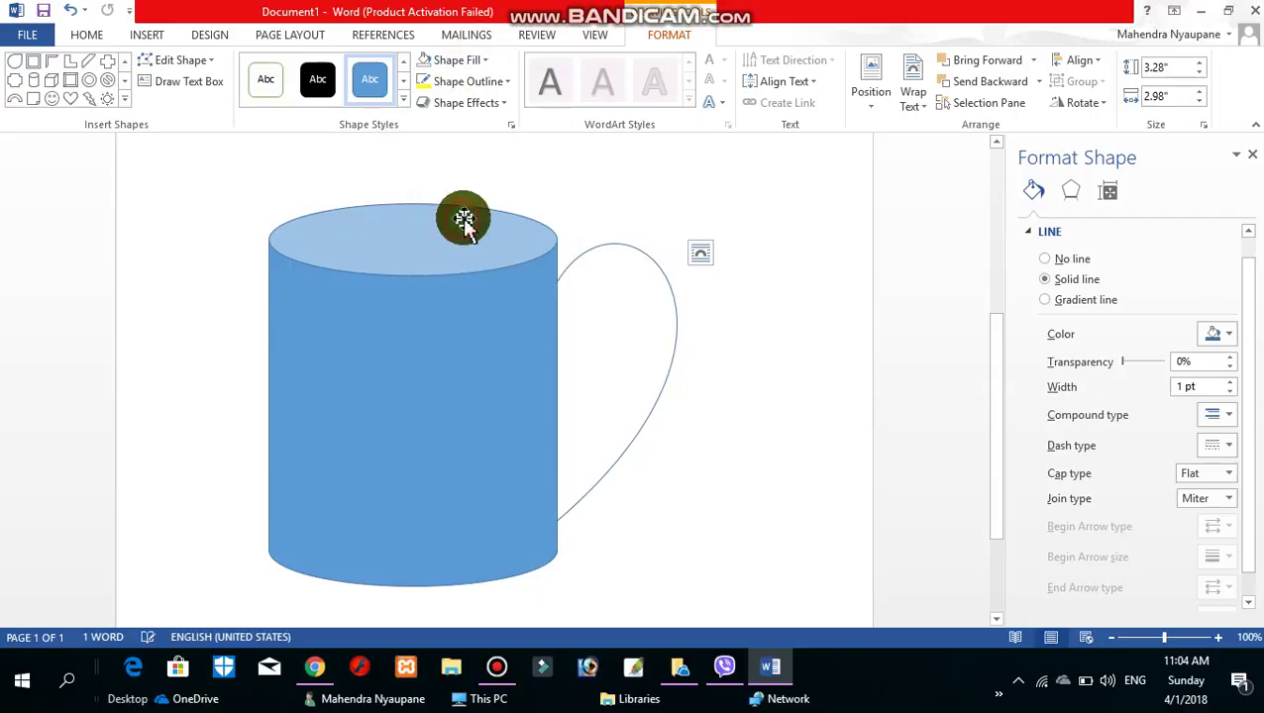
{"action": "left_click", "coordinate": [509, 84]}
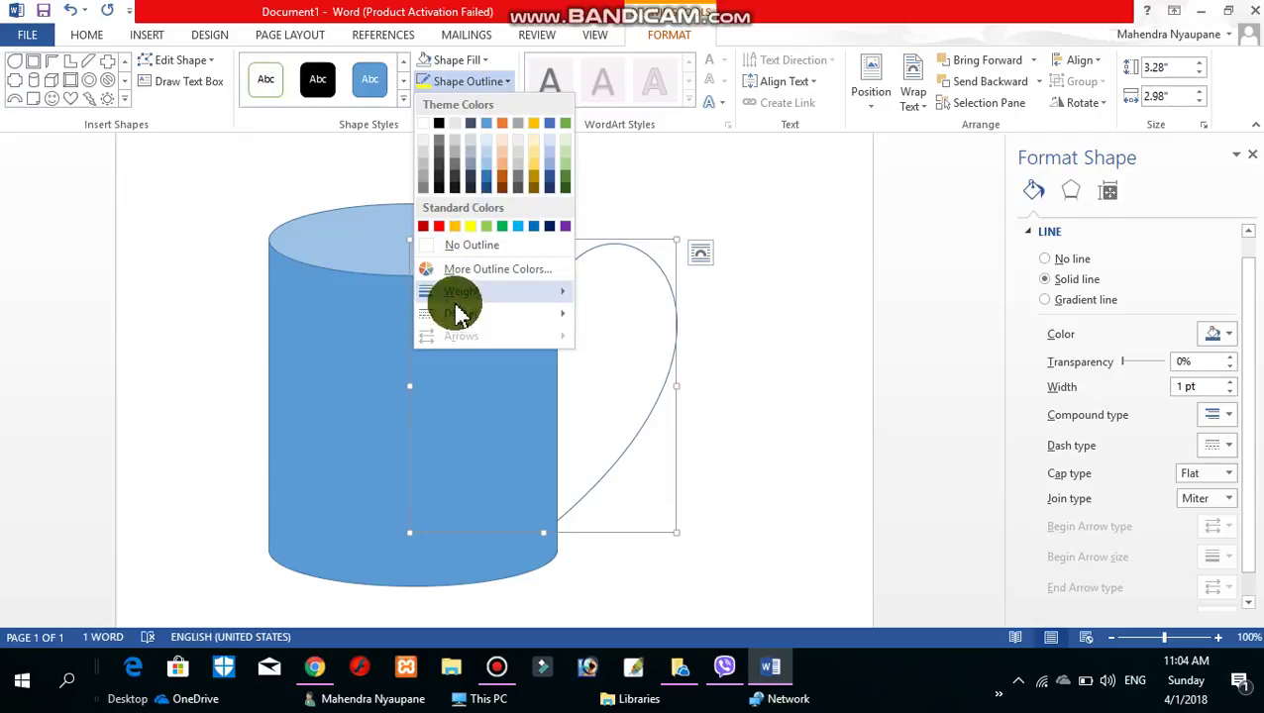
{"action": "mouse_move", "coordinate": [461, 291]}
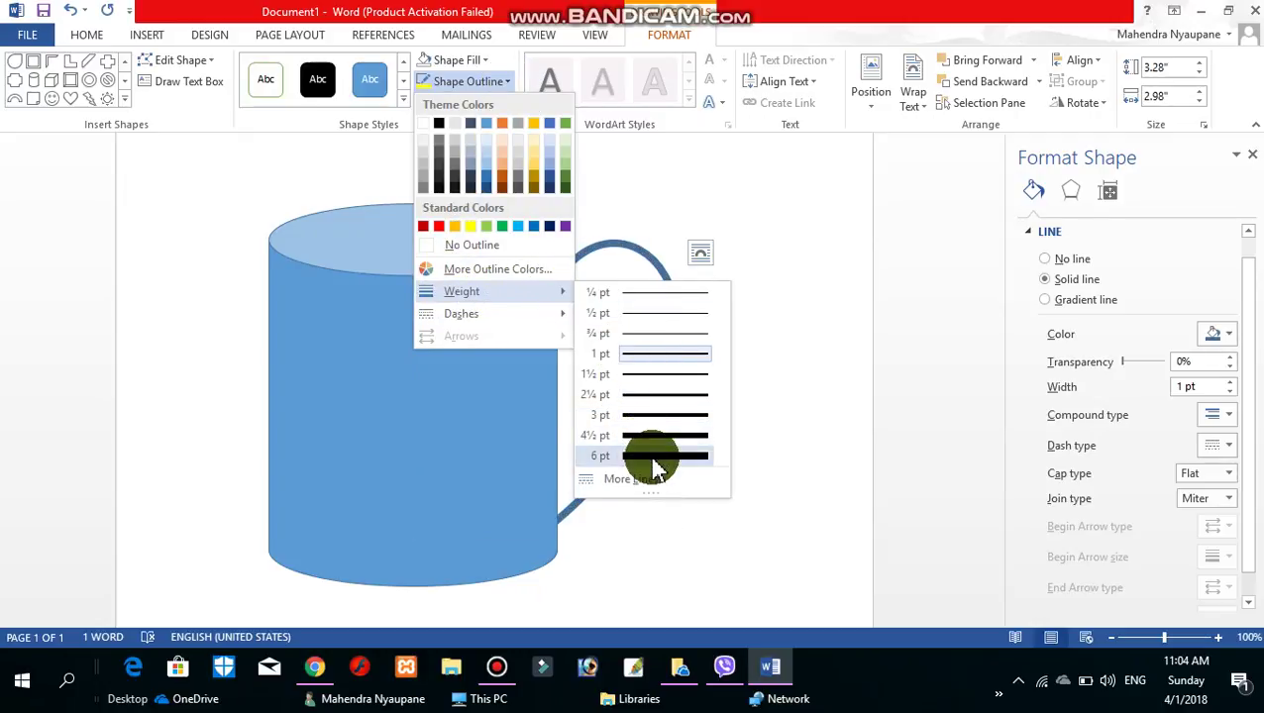
{"action": "left_click", "coordinate": [653, 457]}
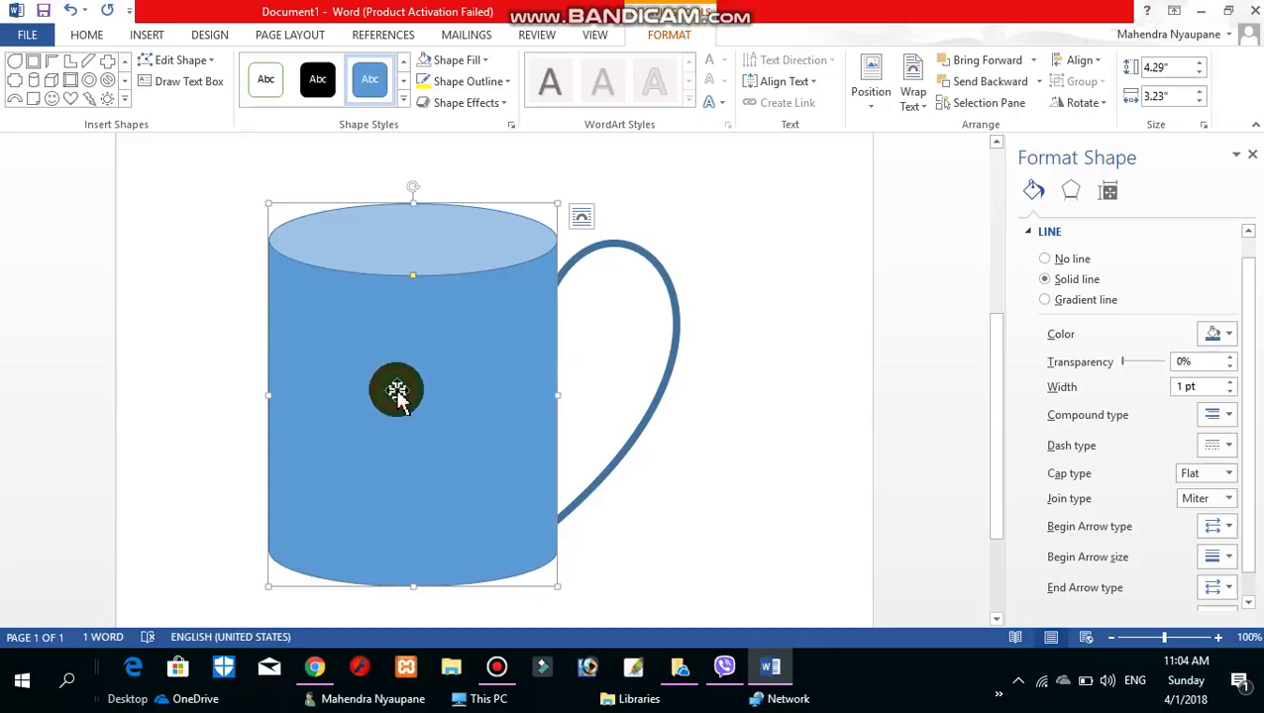
Step: Deselect the handle and select the cylinder mug body
{"action": "left_click", "coordinate": [601, 353]}
{"action": "scroll", "coordinate": [555, 347], "scroll_direction": "up", "scroll_amount": 5}
{"action": "scroll", "coordinate": [601, 310], "scroll_direction": "down", "scroll_amount": 5}
{"action": "scroll", "coordinate": [615, 302], "scroll_direction": "down", "scroll_amount": 2}
{"action": "left_click", "coordinate": [527, 271]}
{"action": "scroll", "coordinate": [655, 272], "scroll_direction": "up", "scroll_amount": 2}
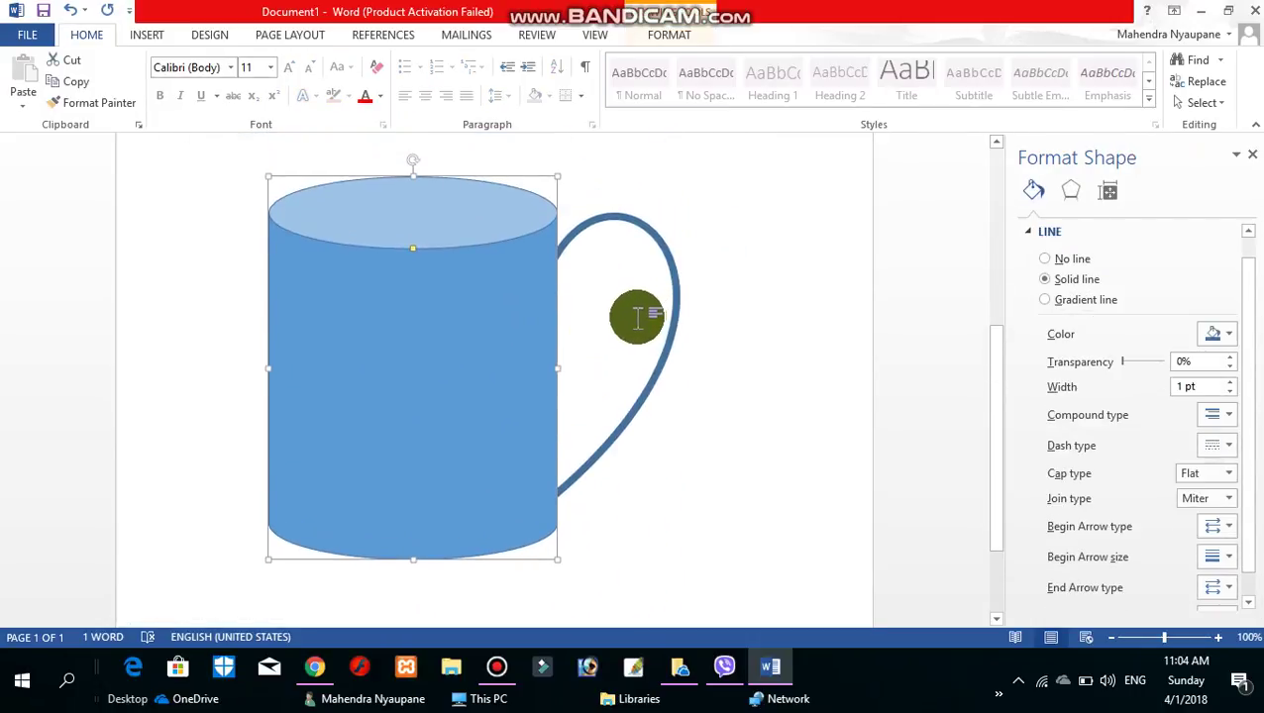
Step: Group the cylinder and heart handle into one mug object
{"action": "right_click", "coordinate": [616, 219]}
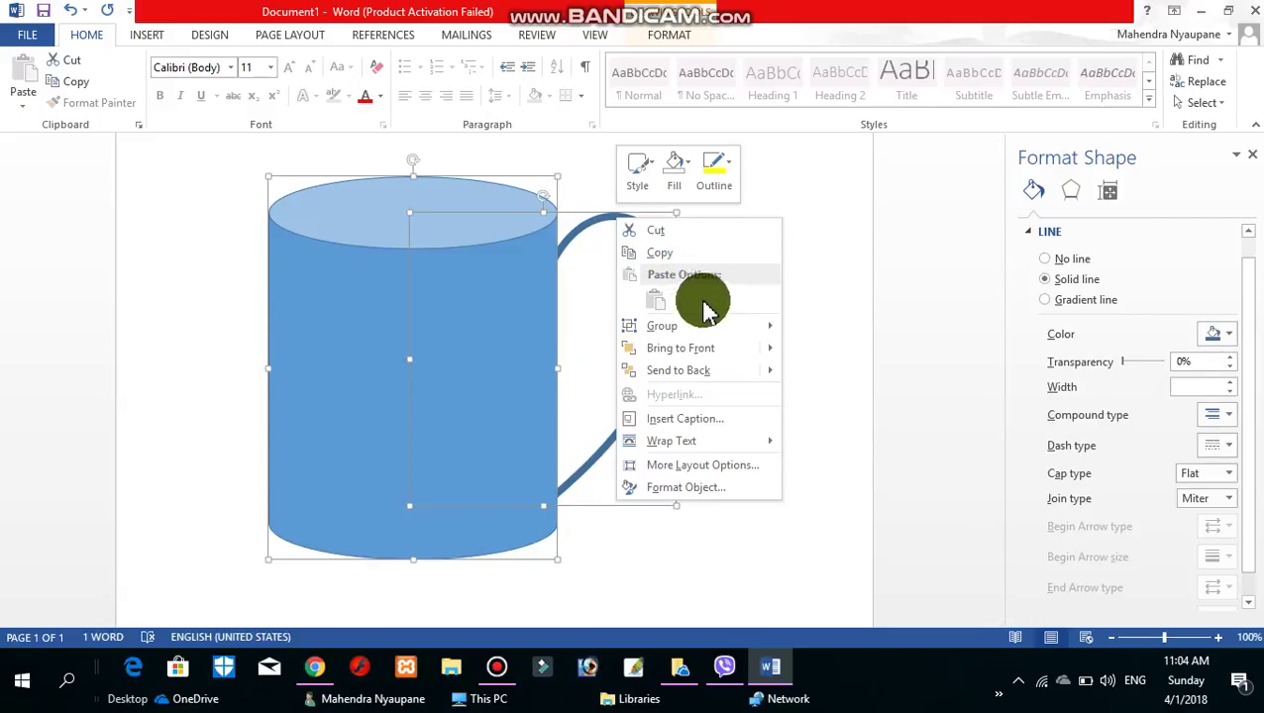
{"action": "left_click", "coordinate": [694, 323]}
{"action": "left_click", "coordinate": [827, 327]}
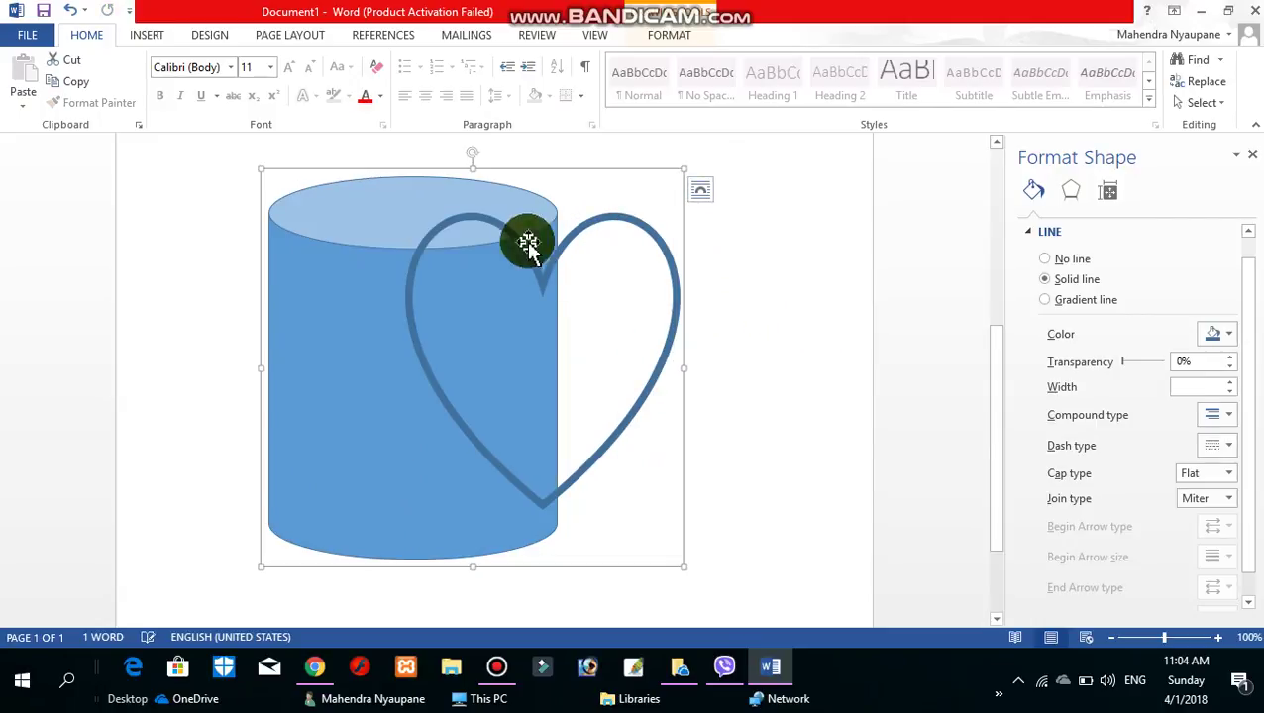
{"action": "left_click", "coordinate": [606, 243]}
{"action": "scroll", "coordinate": [775, 293], "scroll_direction": "up", "scroll_amount": 3}
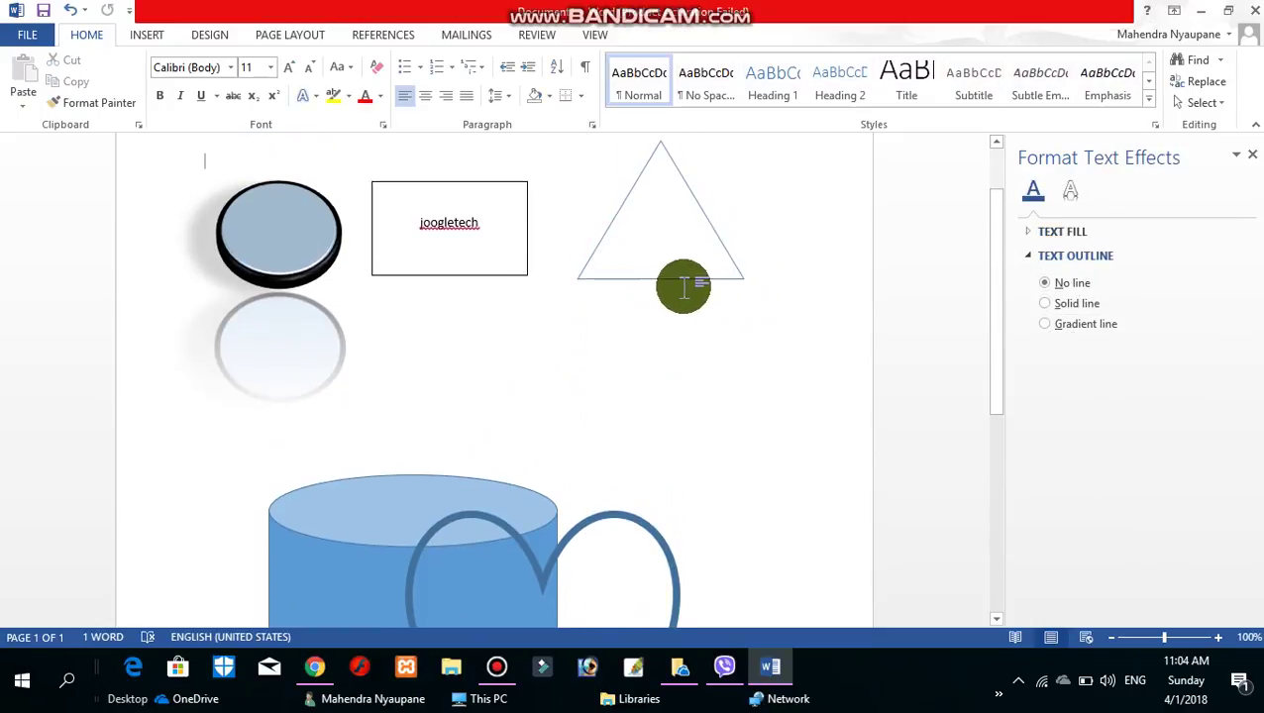
{"action": "scroll", "coordinate": [594, 272], "scroll_direction": "down", "scroll_amount": 3}
{"action": "left_click", "coordinate": [573, 266]}
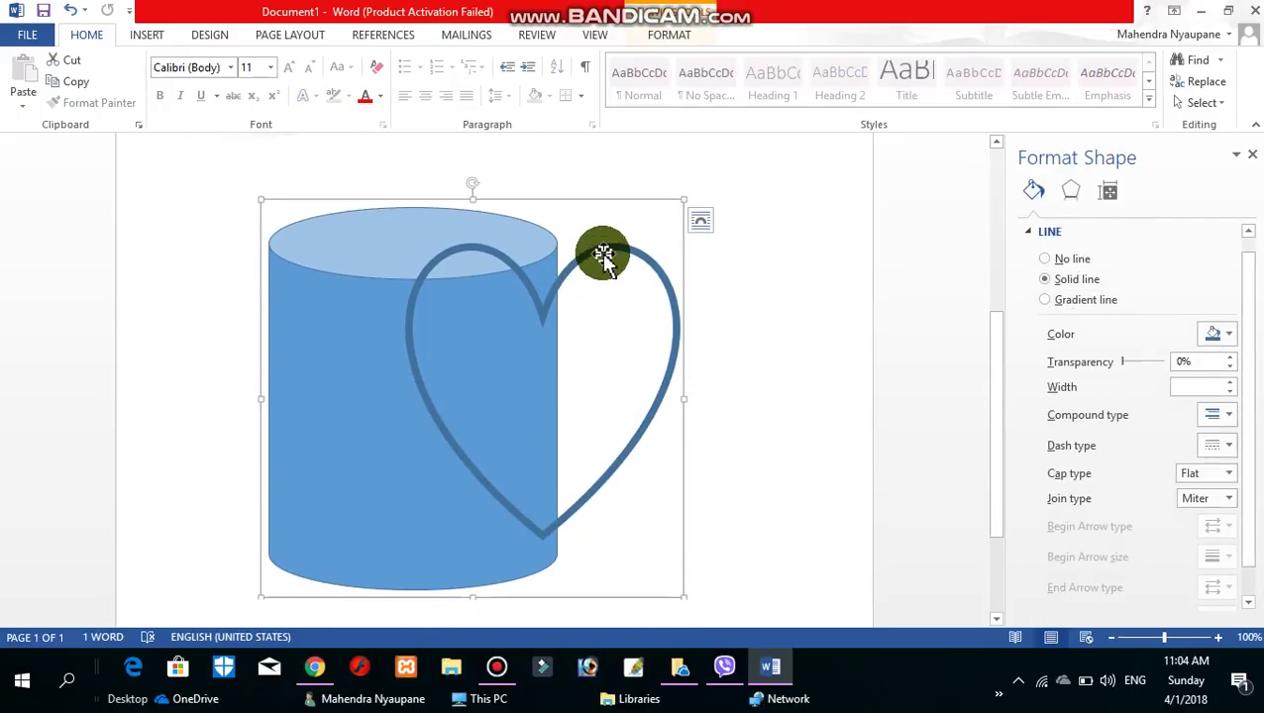
{"action": "scroll", "coordinate": [599, 248], "scroll_direction": "down", "scroll_amount": 1}
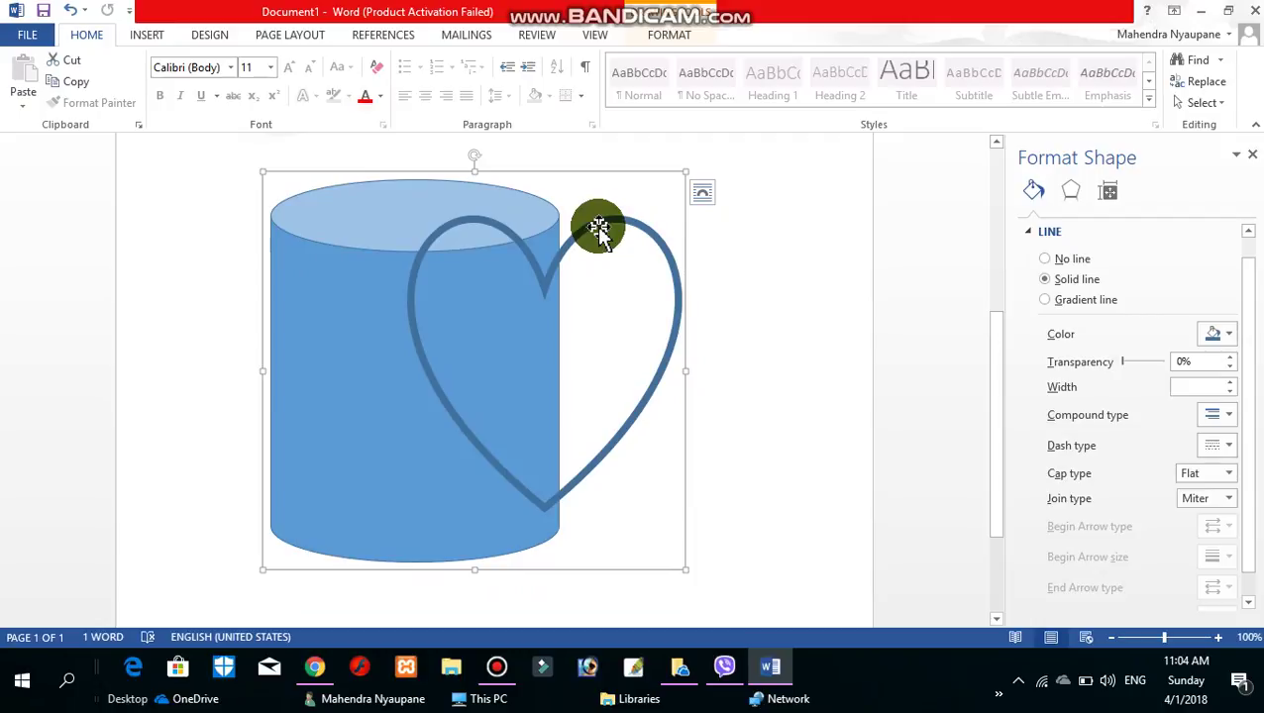
Step: Select the heart on its own and set its Wrap Text to Behind Text
{"action": "right_click", "coordinate": [598, 230]}
{"action": "mouse_move", "coordinate": [644, 335]}
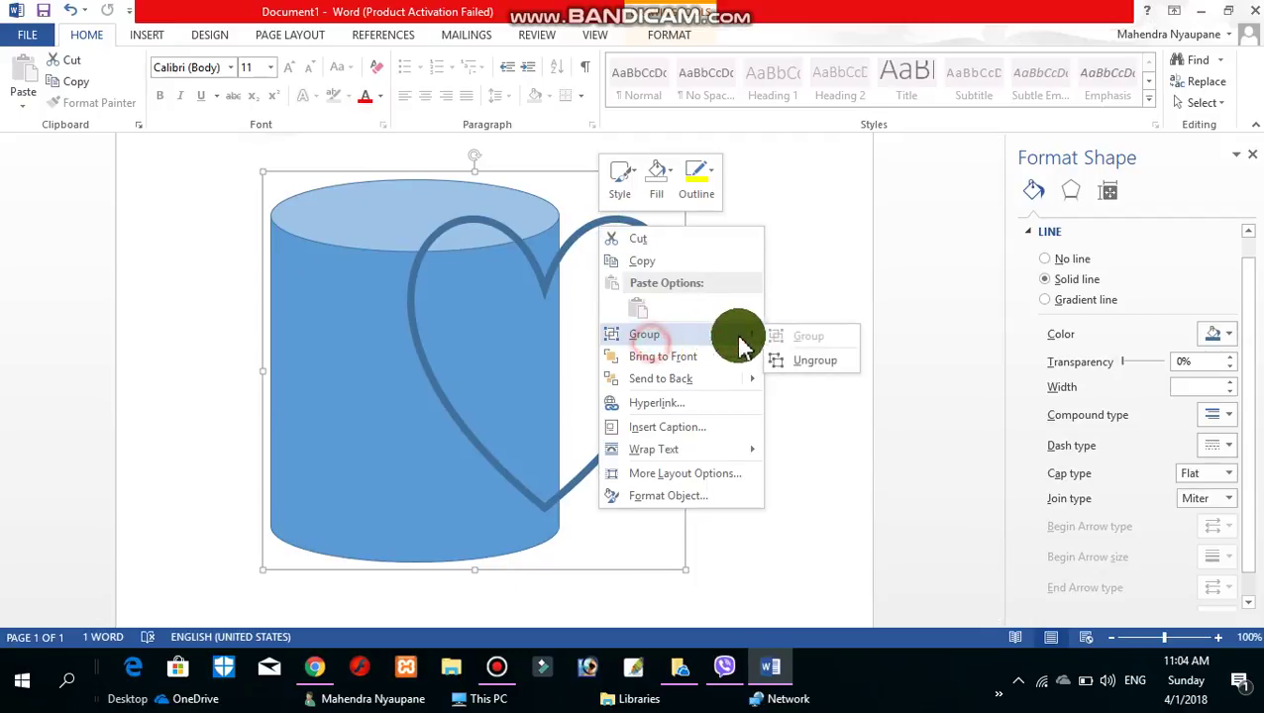
{"action": "left_click", "coordinate": [804, 362]}
{"action": "left_click", "coordinate": [581, 252]}
{"action": "scroll", "coordinate": [594, 268], "scroll_direction": "up", "scroll_amount": 5}
{"action": "scroll", "coordinate": [607, 279], "scroll_direction": "down", "scroll_amount": 5}
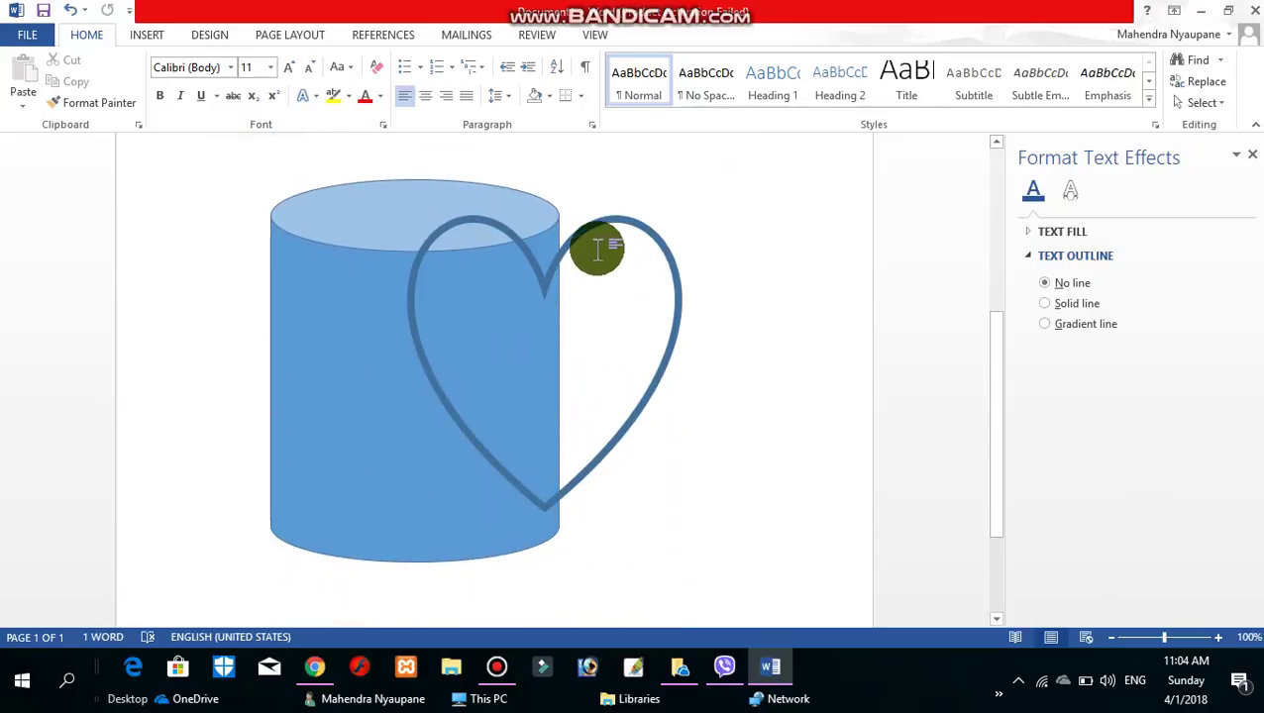
{"action": "left_click", "coordinate": [597, 225]}
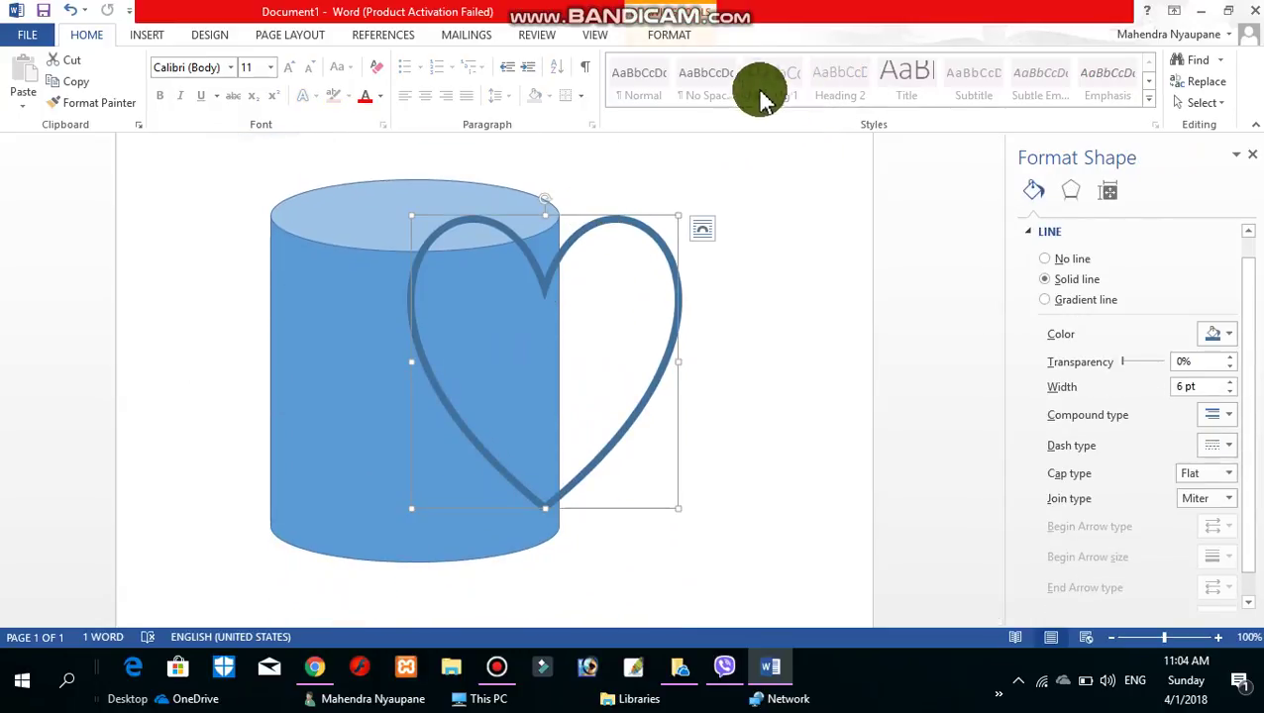
{"action": "left_click", "coordinate": [666, 35]}
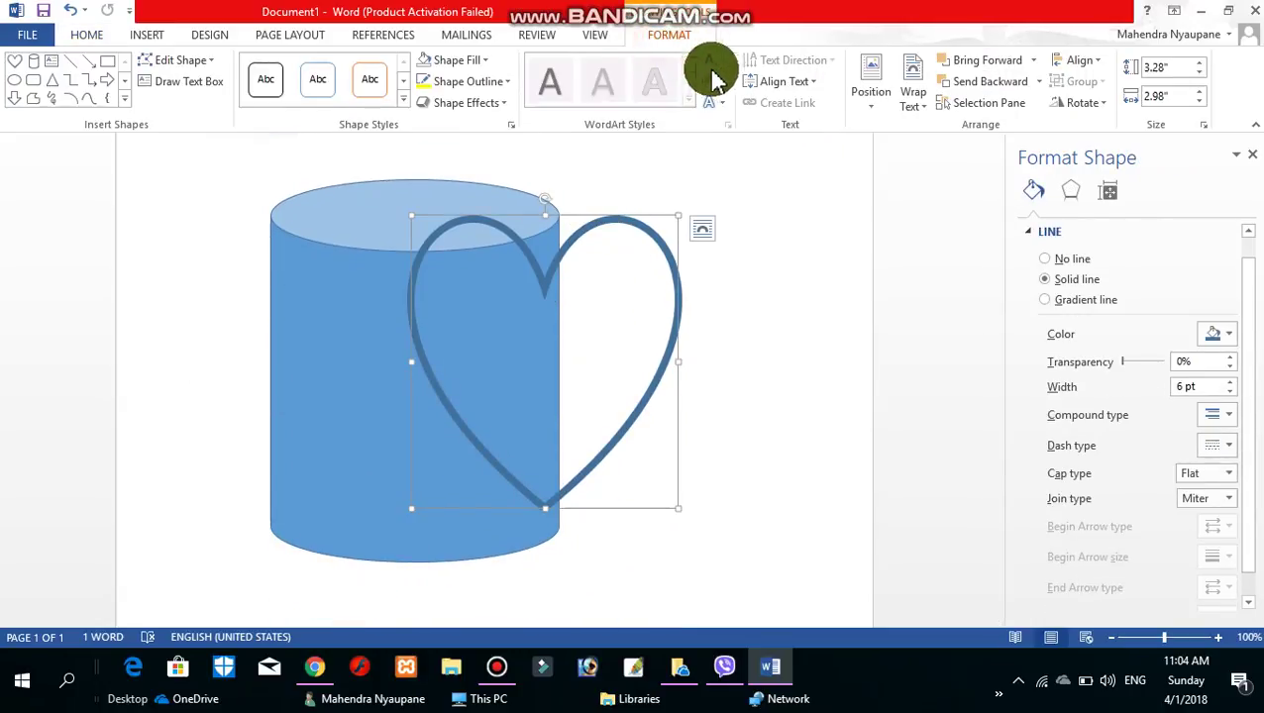
{"action": "left_click", "coordinate": [927, 112]}
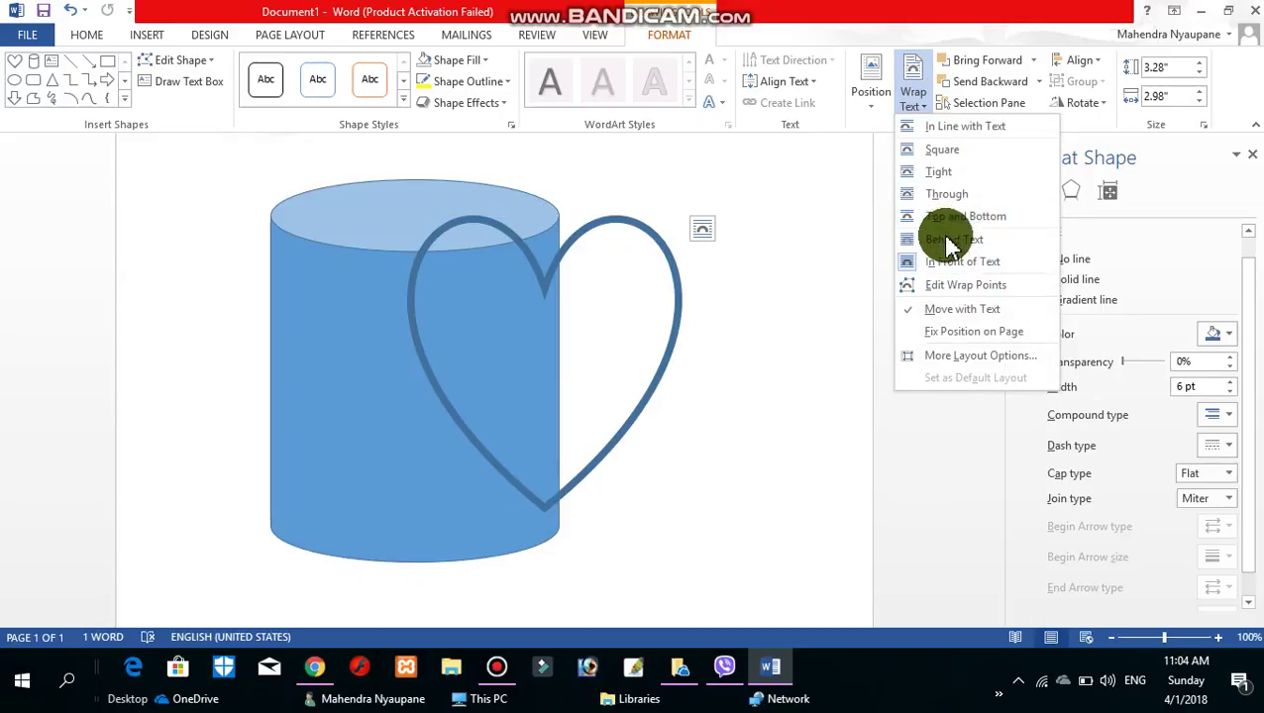
{"action": "left_click", "coordinate": [955, 242]}
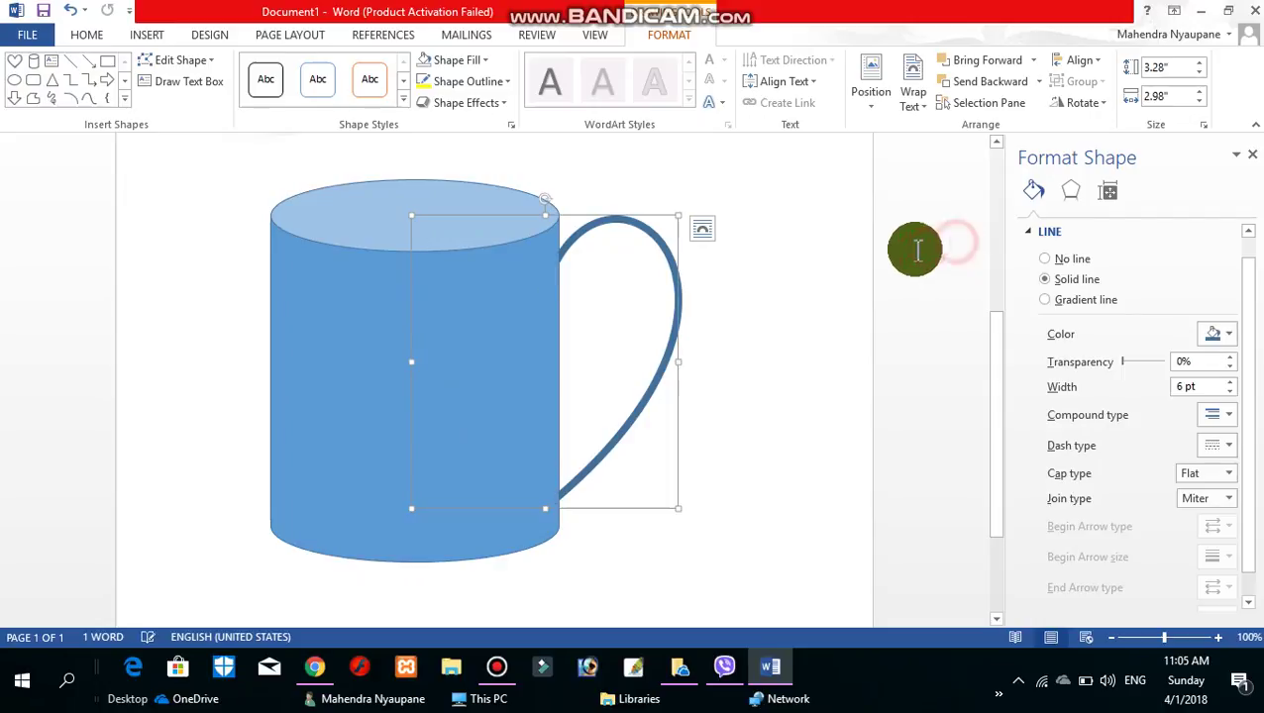
Step: Group the cylinder with the heart handle, then ungroup them again
{"action": "right_click", "coordinate": [359, 264]}
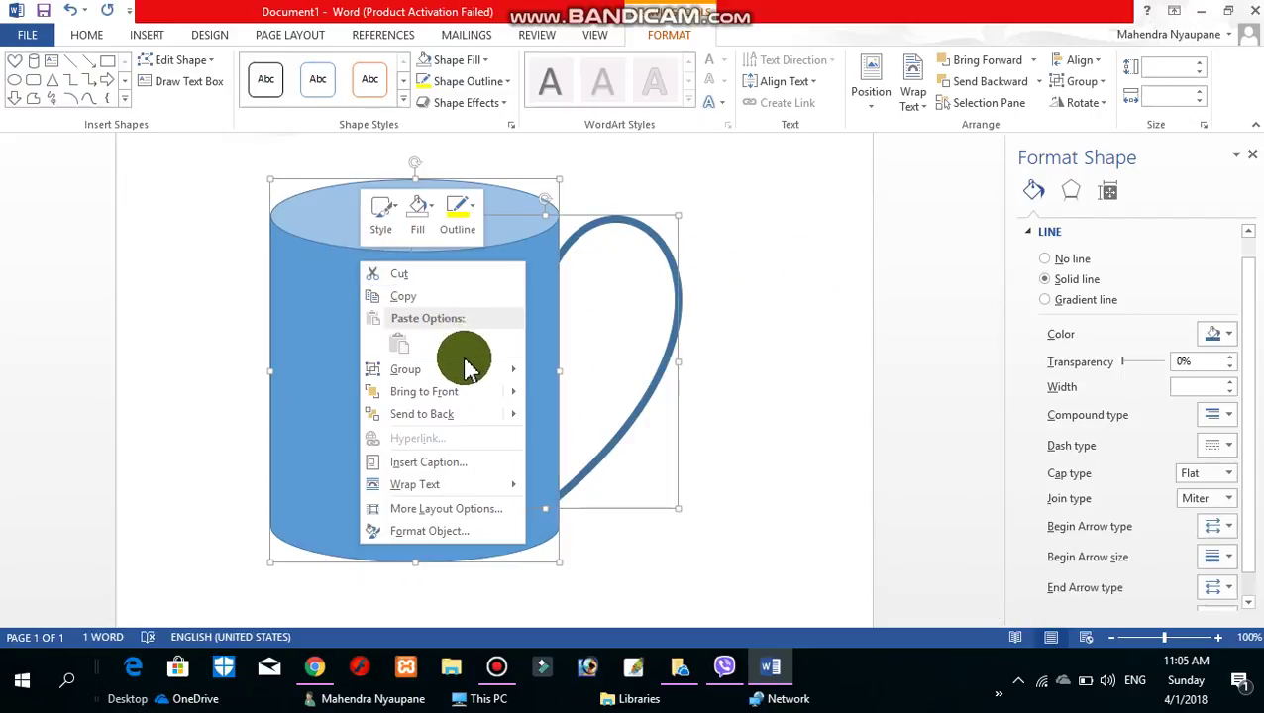
{"action": "left_click", "coordinate": [570, 372]}
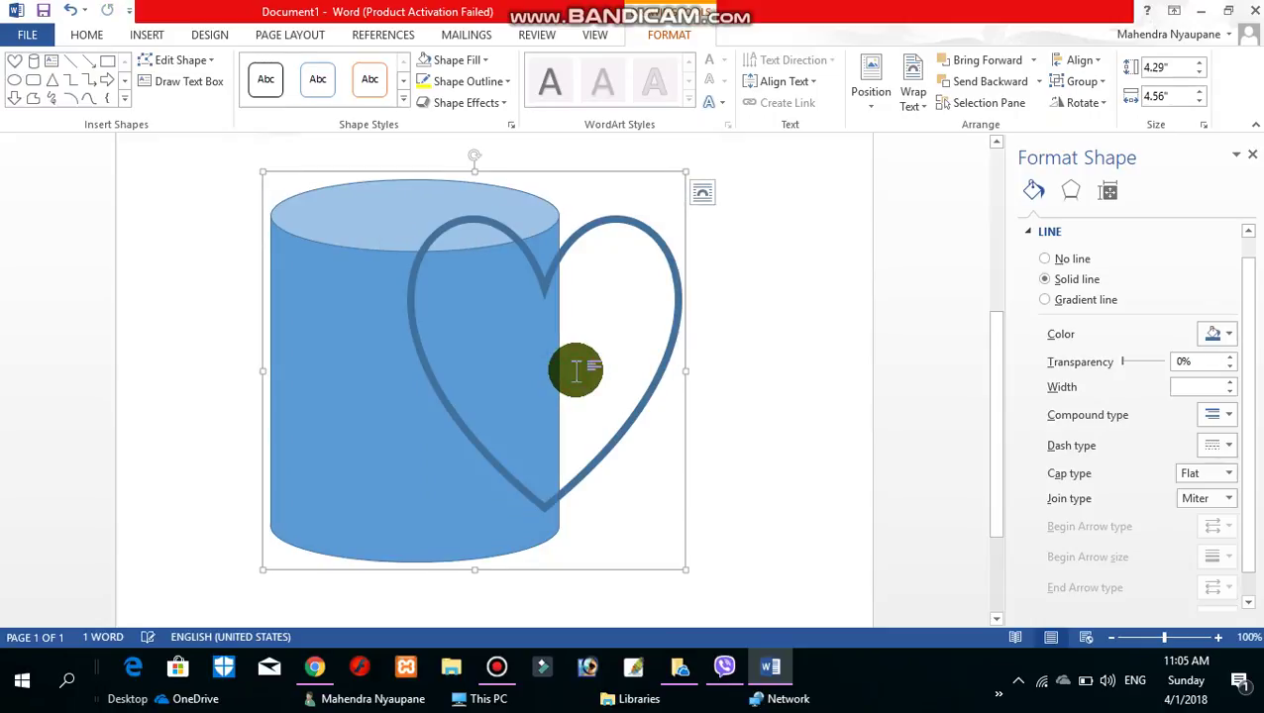
{"action": "right_click", "coordinate": [395, 264]}
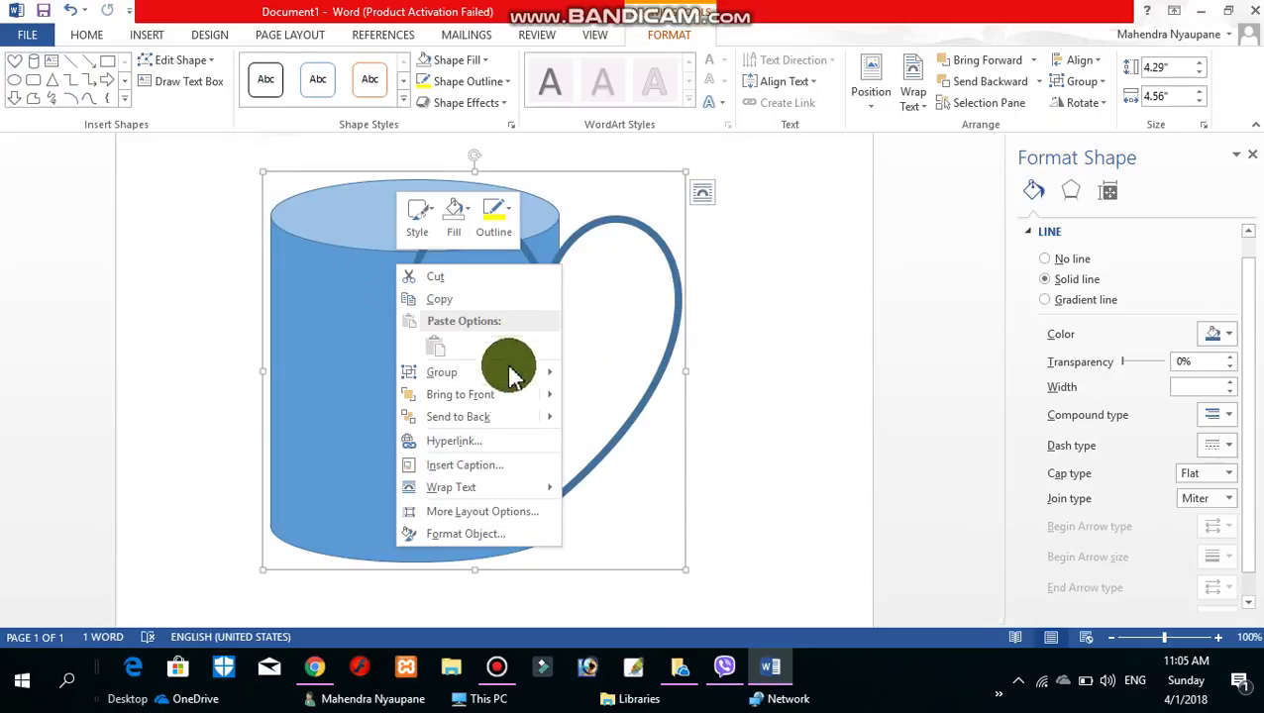
{"action": "left_click", "coordinate": [493, 371]}
{"action": "left_click", "coordinate": [613, 399]}
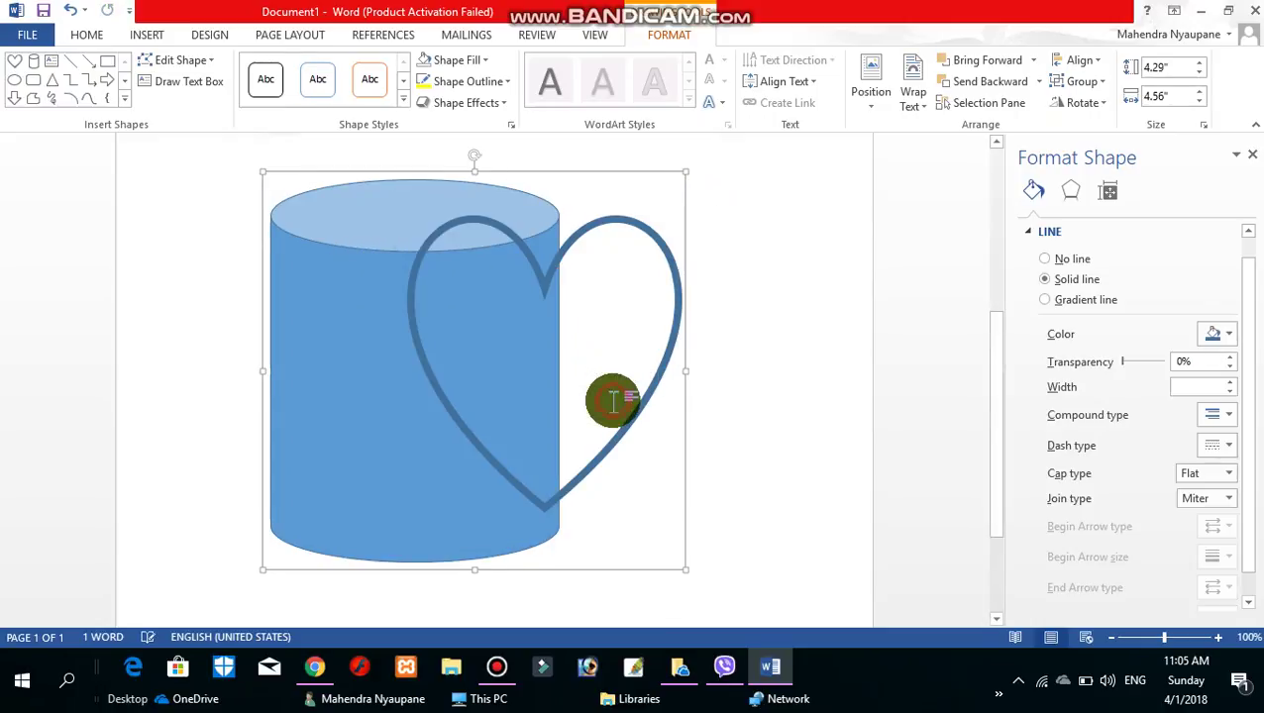
Step: Reapply Behind Text wrapping to the heart and select the cup body
{"action": "left_click", "coordinate": [799, 353]}
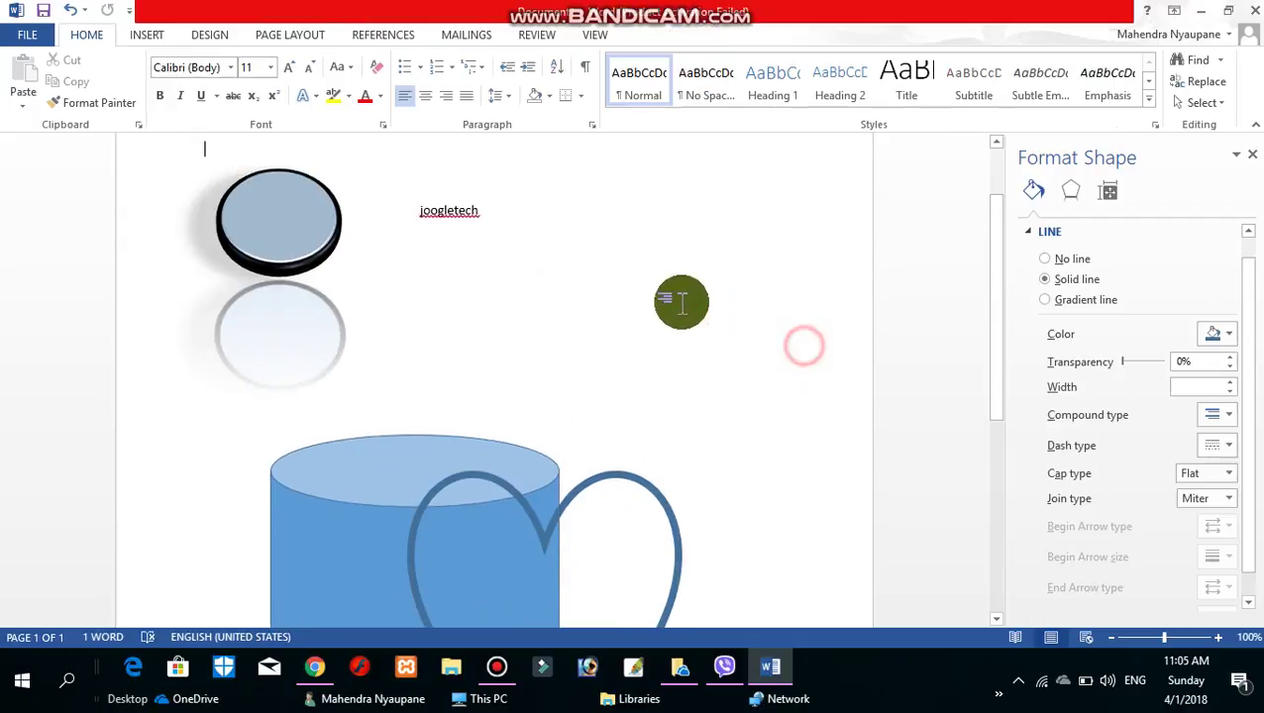
{"action": "scroll", "coordinate": [607, 297], "scroll_direction": "down", "scroll_amount": 4}
{"action": "left_click", "coordinate": [608, 280]}
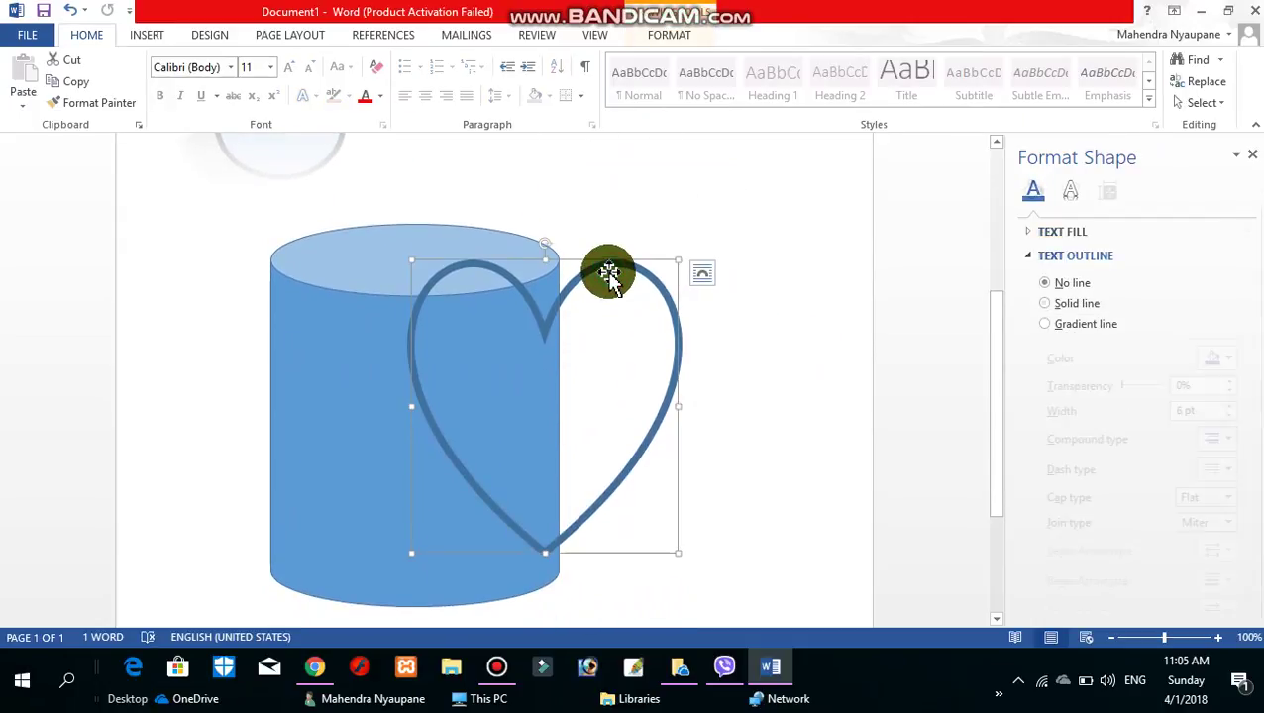
{"action": "left_click", "coordinate": [669, 37]}
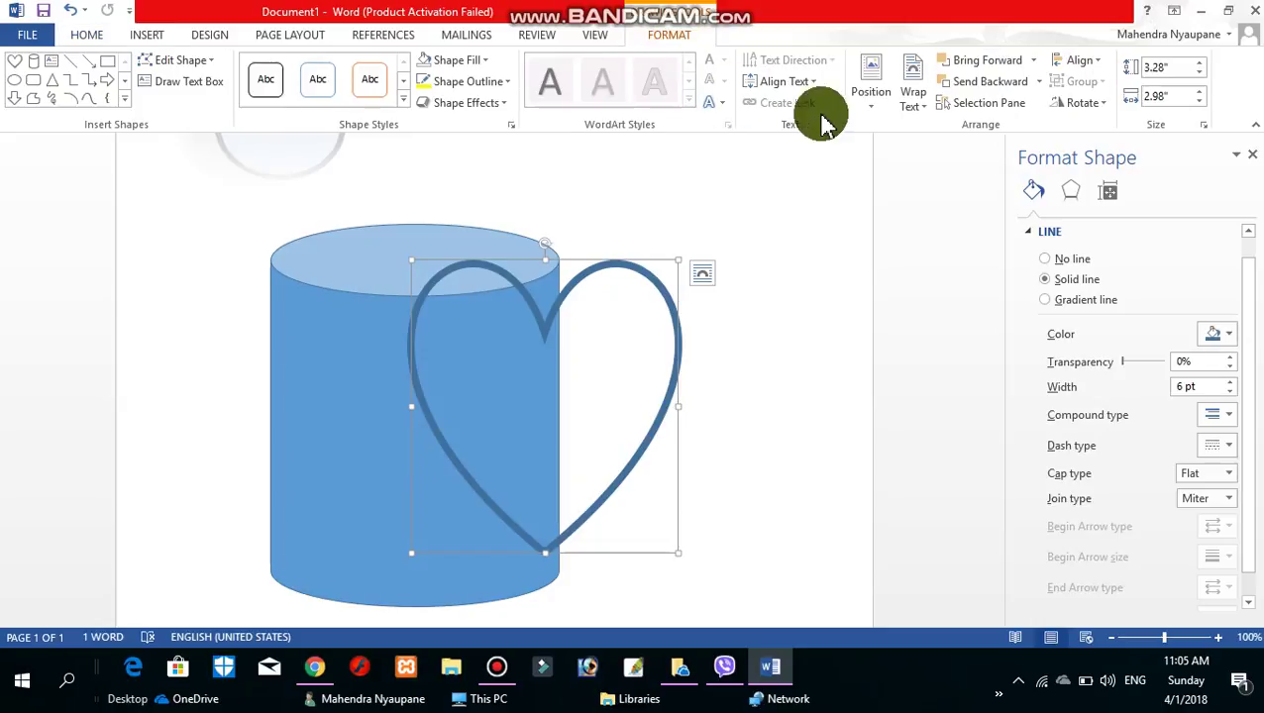
{"action": "left_click", "coordinate": [924, 112]}
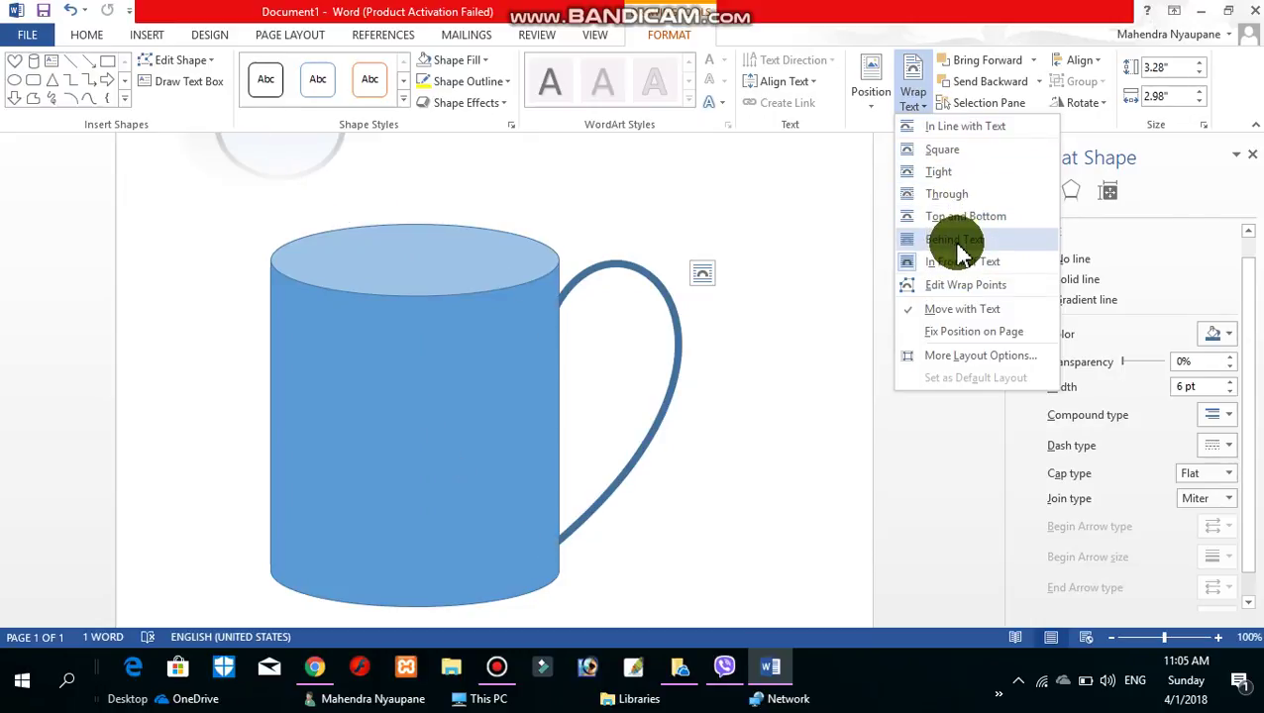
{"action": "left_click", "coordinate": [953, 240]}
{"action": "left_click", "coordinate": [362, 395]}
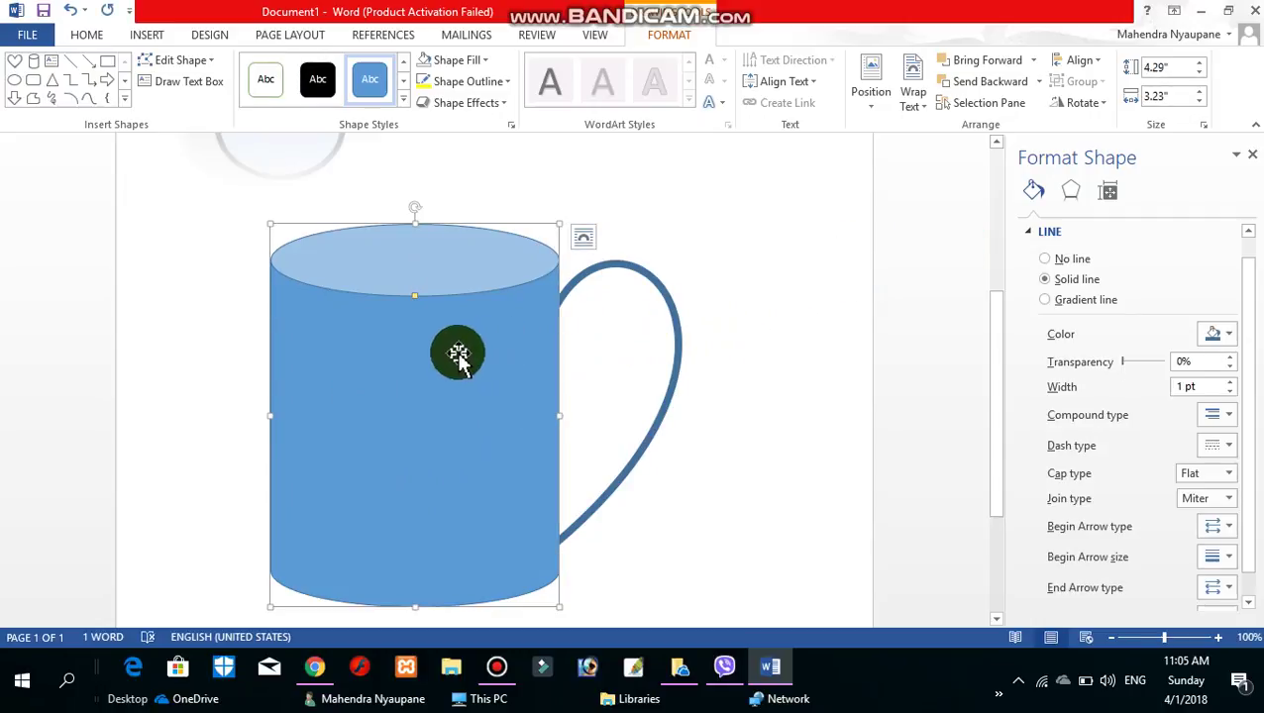
{"action": "right_click", "coordinate": [442, 361]}
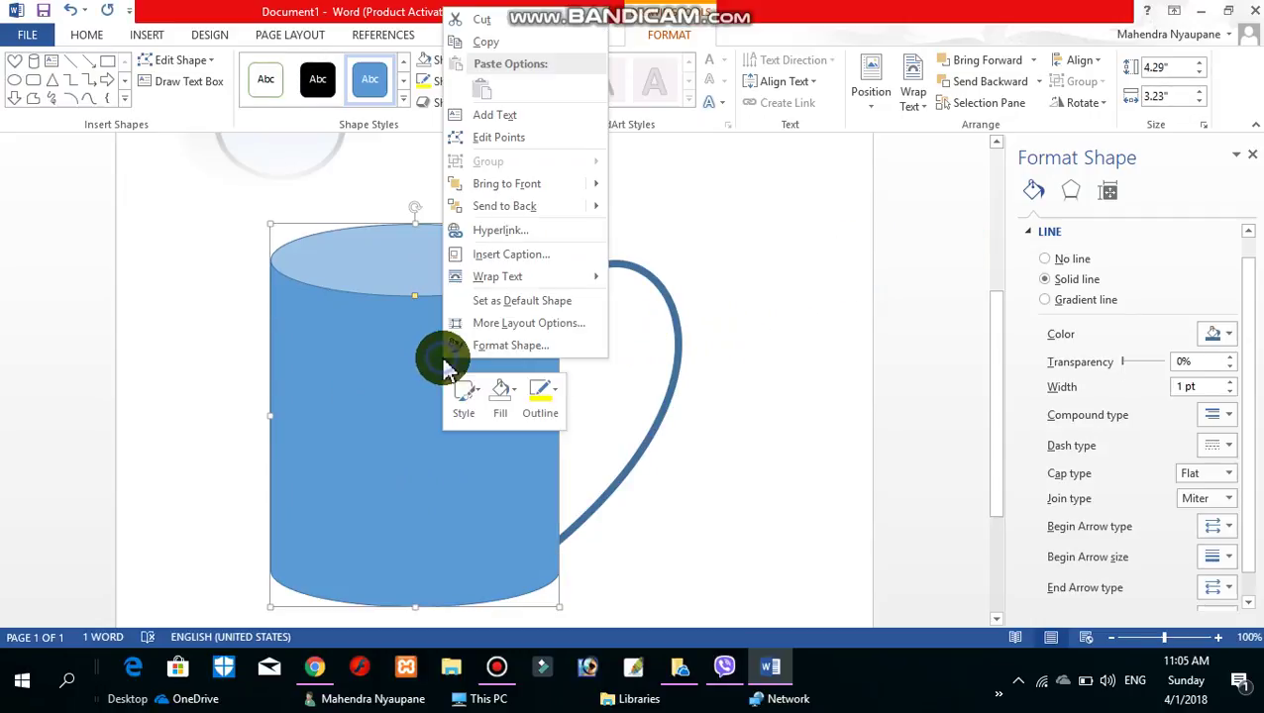
Step: Fill the cylinder body with the brown marble texture after abandoning a picture fill
{"action": "left_click", "coordinate": [791, 230]}
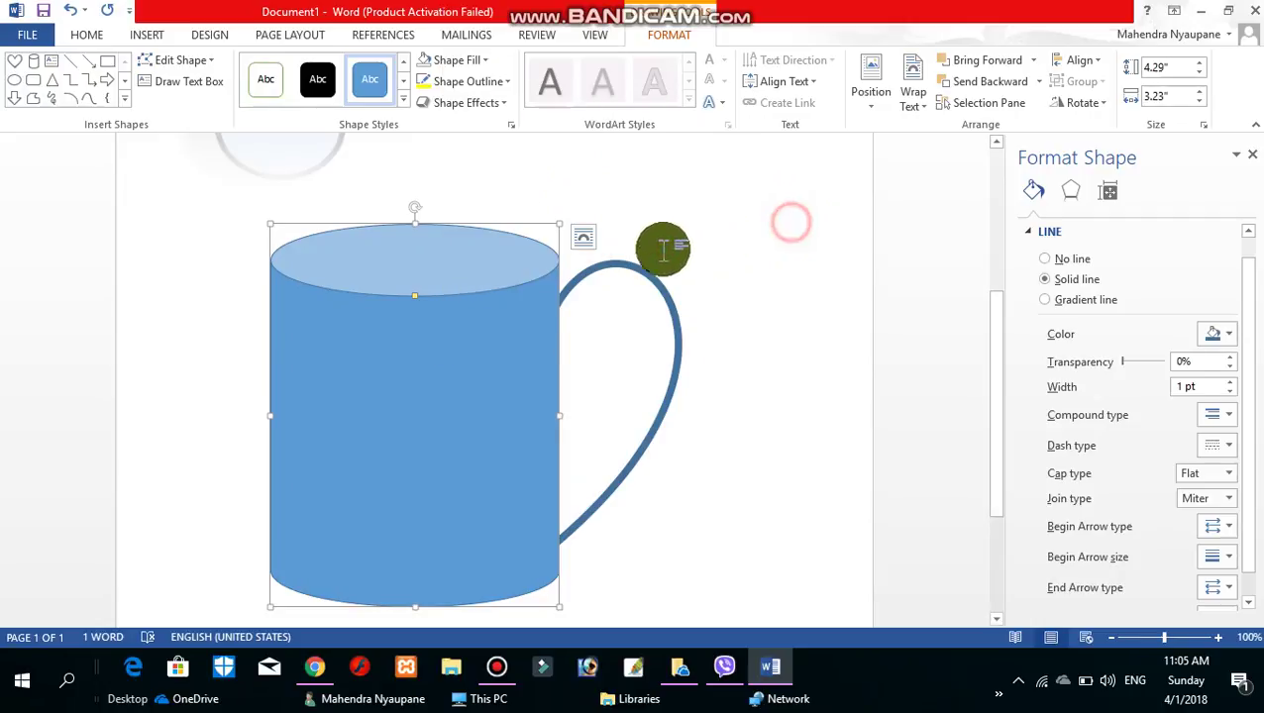
{"action": "left_click", "coordinate": [485, 60]}
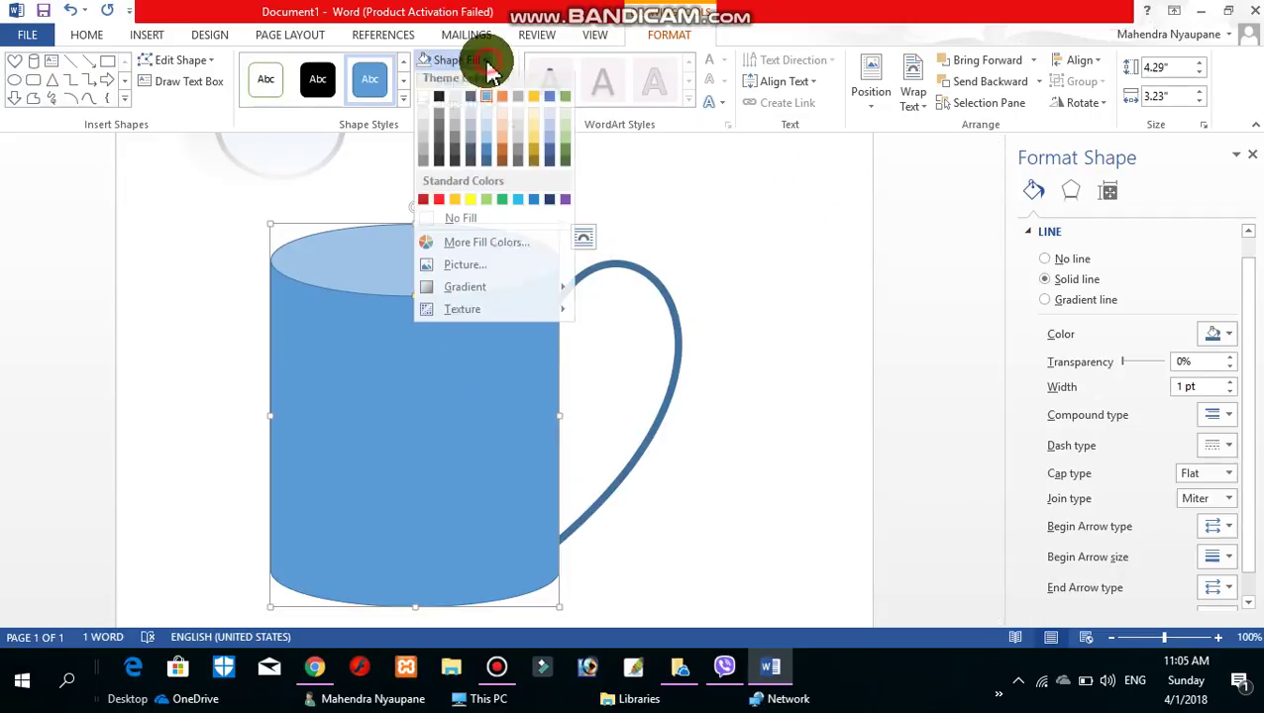
{"action": "left_click", "coordinate": [475, 272]}
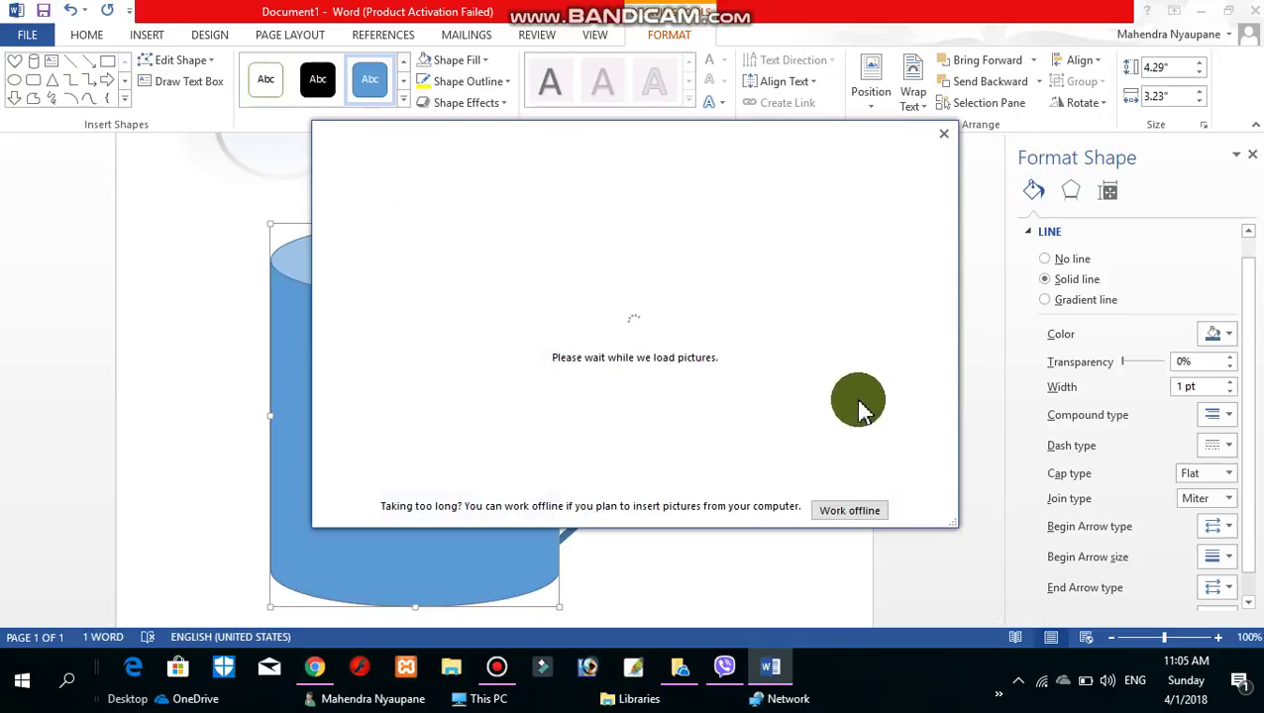
{"action": "left_click", "coordinate": [843, 507]}
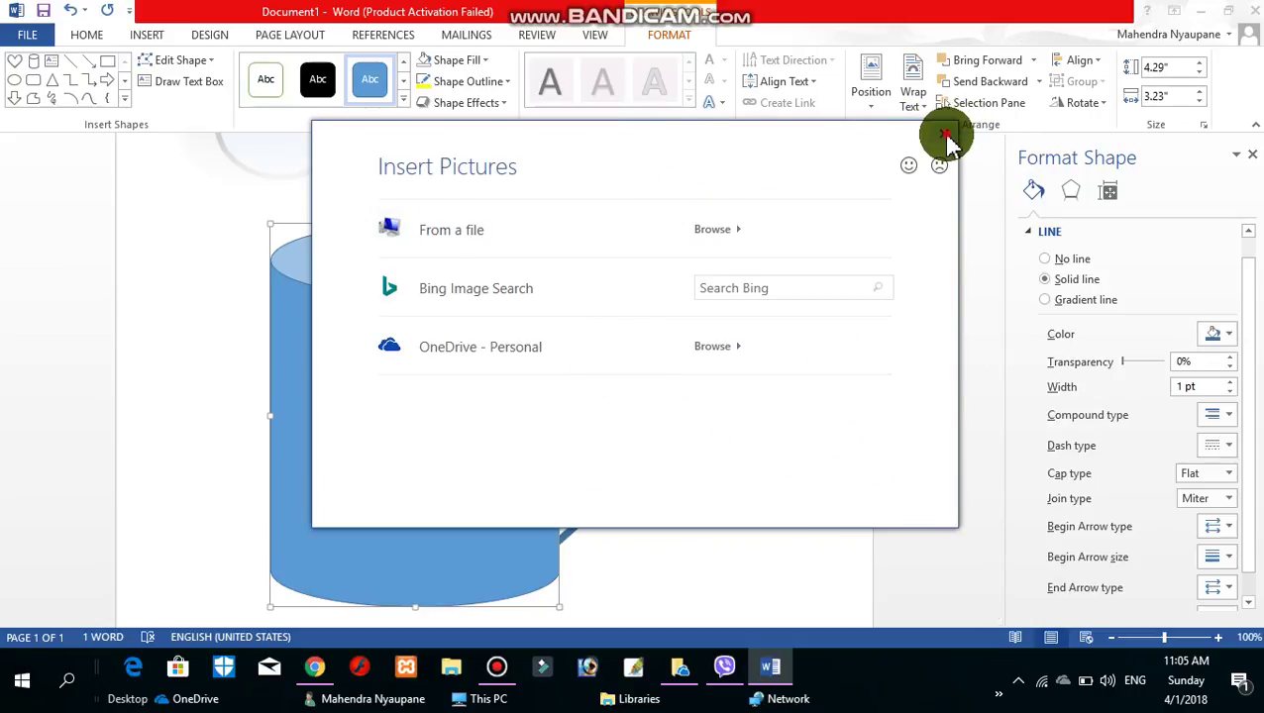
{"action": "left_click", "coordinate": [945, 136]}
{"action": "left_click", "coordinate": [506, 84]}
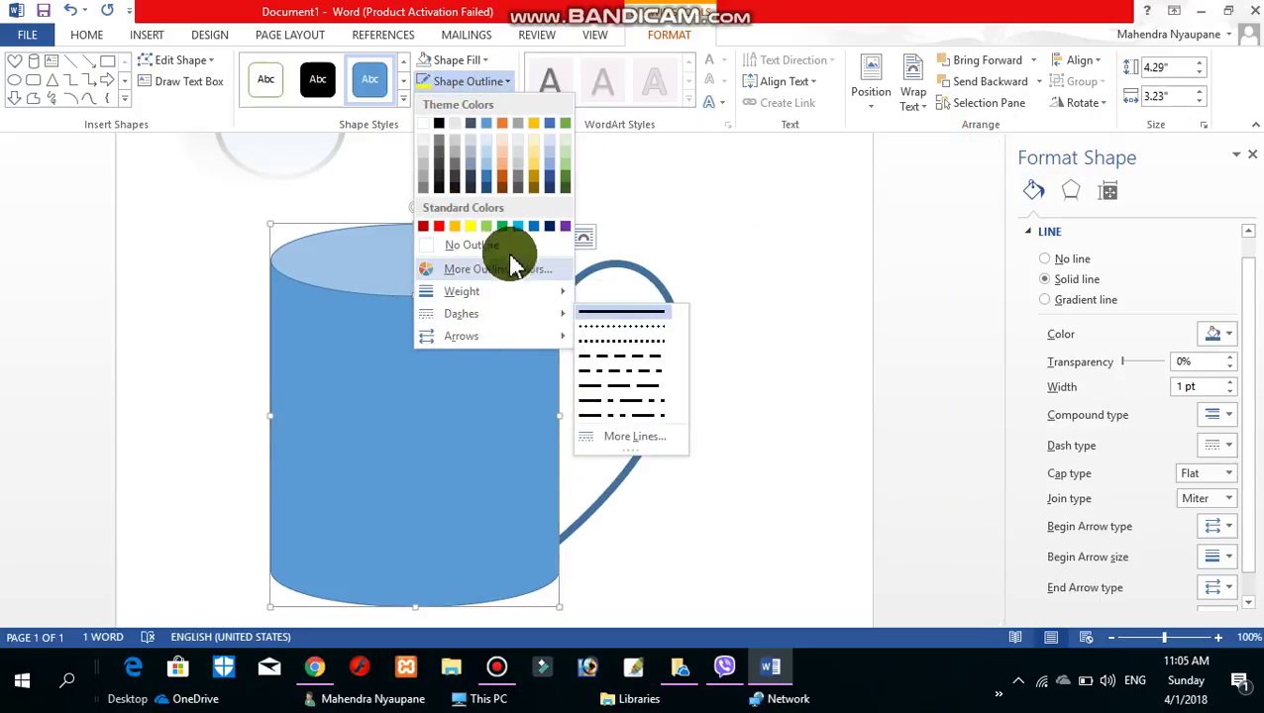
{"action": "left_click", "coordinate": [453, 62]}
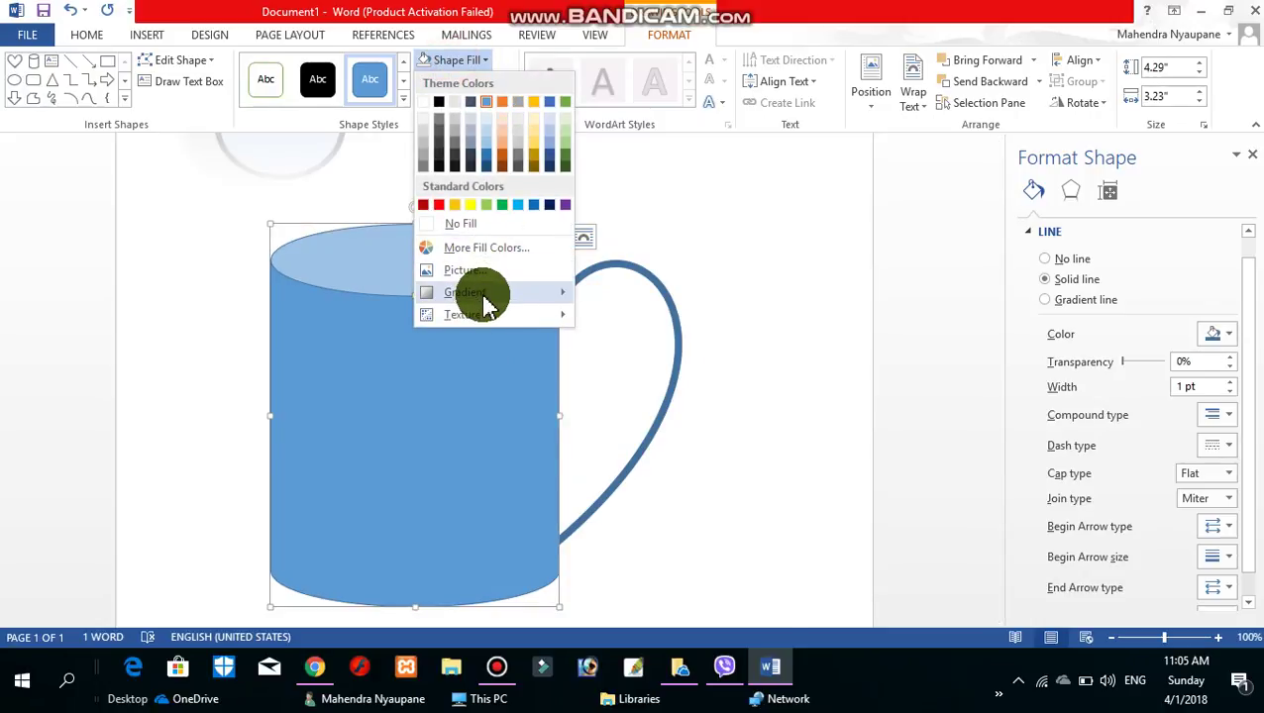
{"action": "mouse_move", "coordinate": [462, 314]}
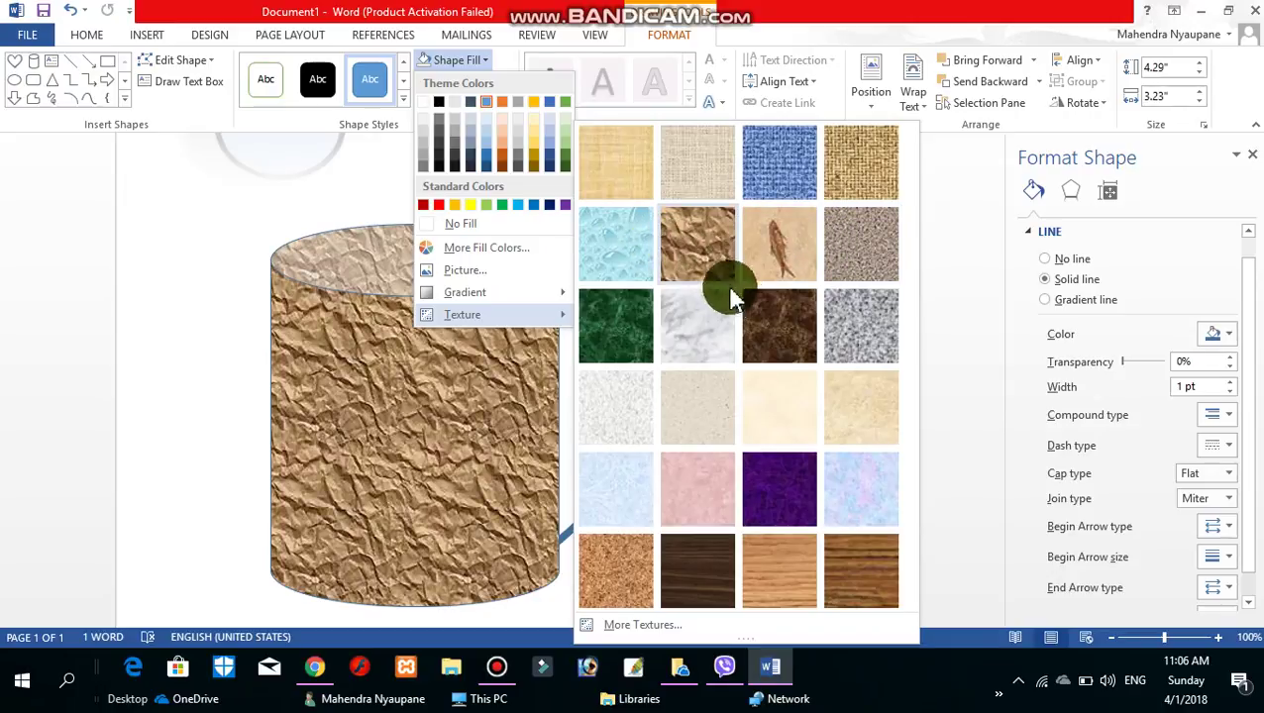
{"action": "left_click", "coordinate": [789, 333]}
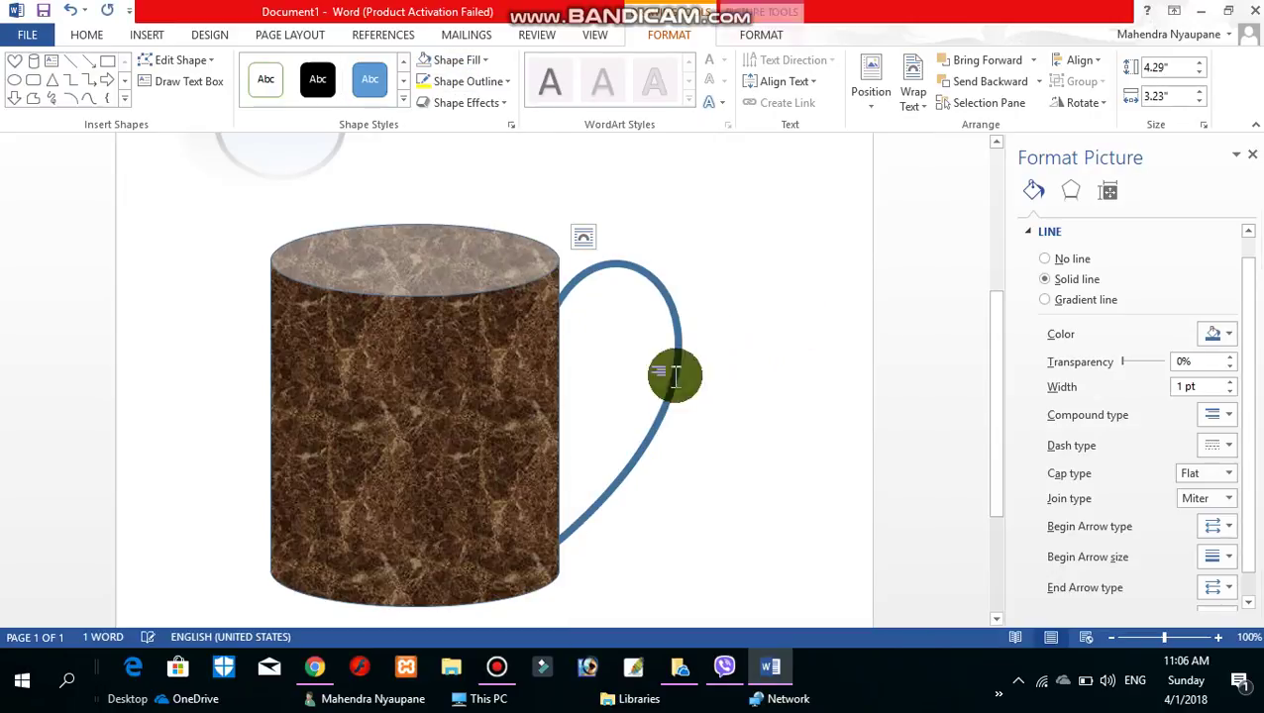
{"action": "scroll", "coordinate": [662, 341], "scroll_direction": "up", "scroll_amount": 3}
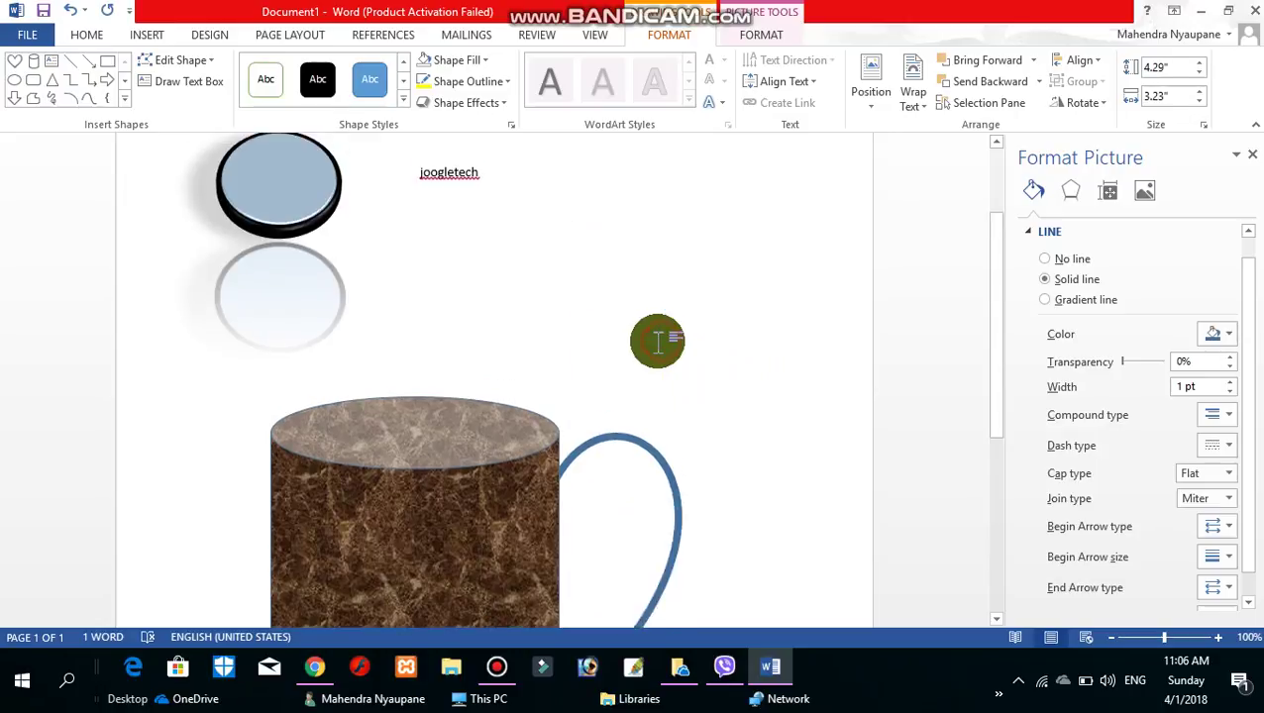
{"action": "left_click", "coordinate": [658, 337]}
{"action": "scroll", "coordinate": [606, 352], "scroll_direction": "down", "scroll_amount": 3}
{"action": "left_click", "coordinate": [466, 381]}
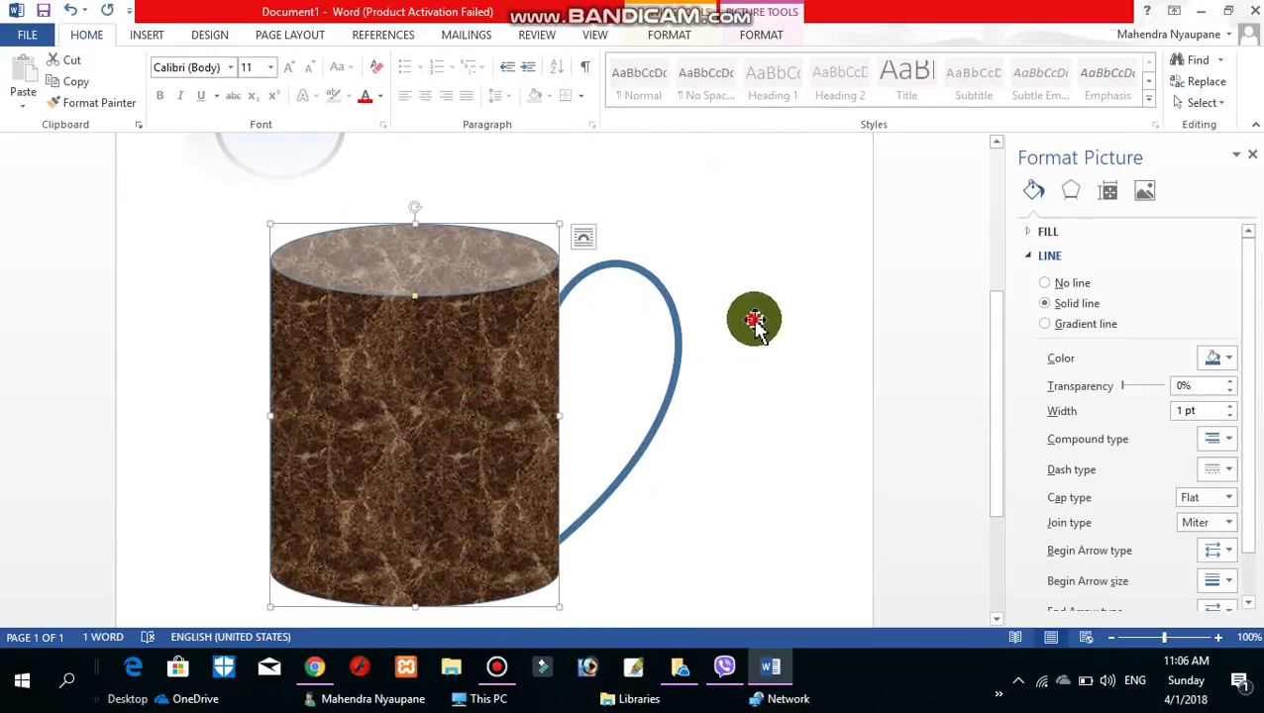
{"action": "scroll", "coordinate": [614, 376], "scroll_direction": "up", "scroll_amount": 3}
{"action": "left_click", "coordinate": [493, 437]}
{"action": "scroll", "coordinate": [511, 417], "scroll_direction": "down", "scroll_amount": 3}
{"action": "left_click", "coordinate": [430, 481]}
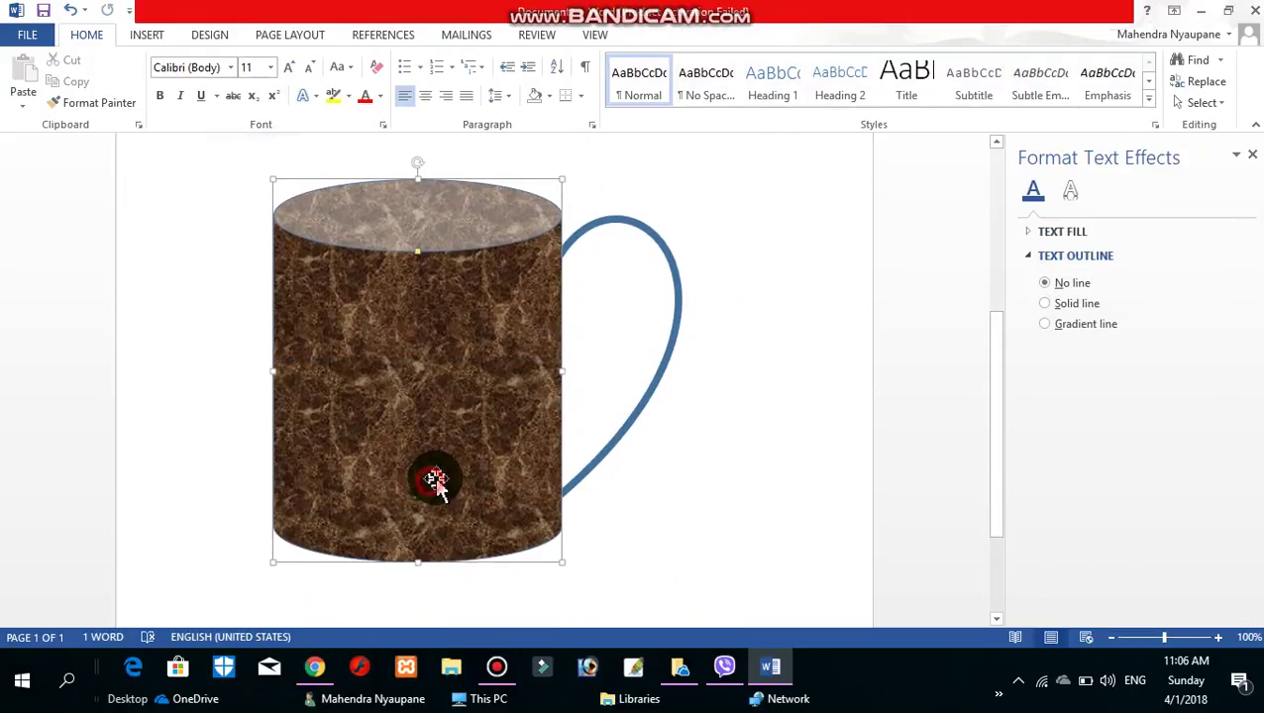
{"action": "left_click", "coordinate": [733, 362]}
{"action": "scroll", "coordinate": [705, 396], "scroll_direction": "up", "scroll_amount": 3}
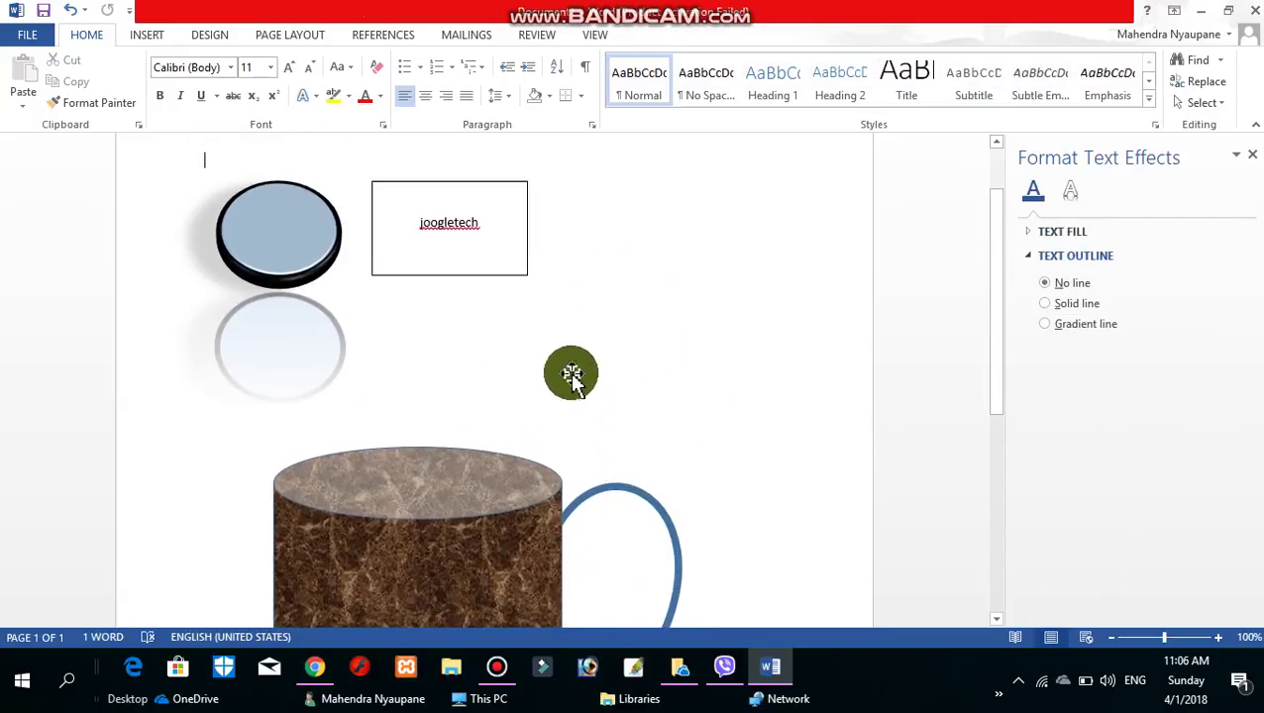
{"action": "scroll", "coordinate": [571, 371], "scroll_direction": "down", "scroll_amount": 5}
{"action": "left_click", "coordinate": [500, 344]}
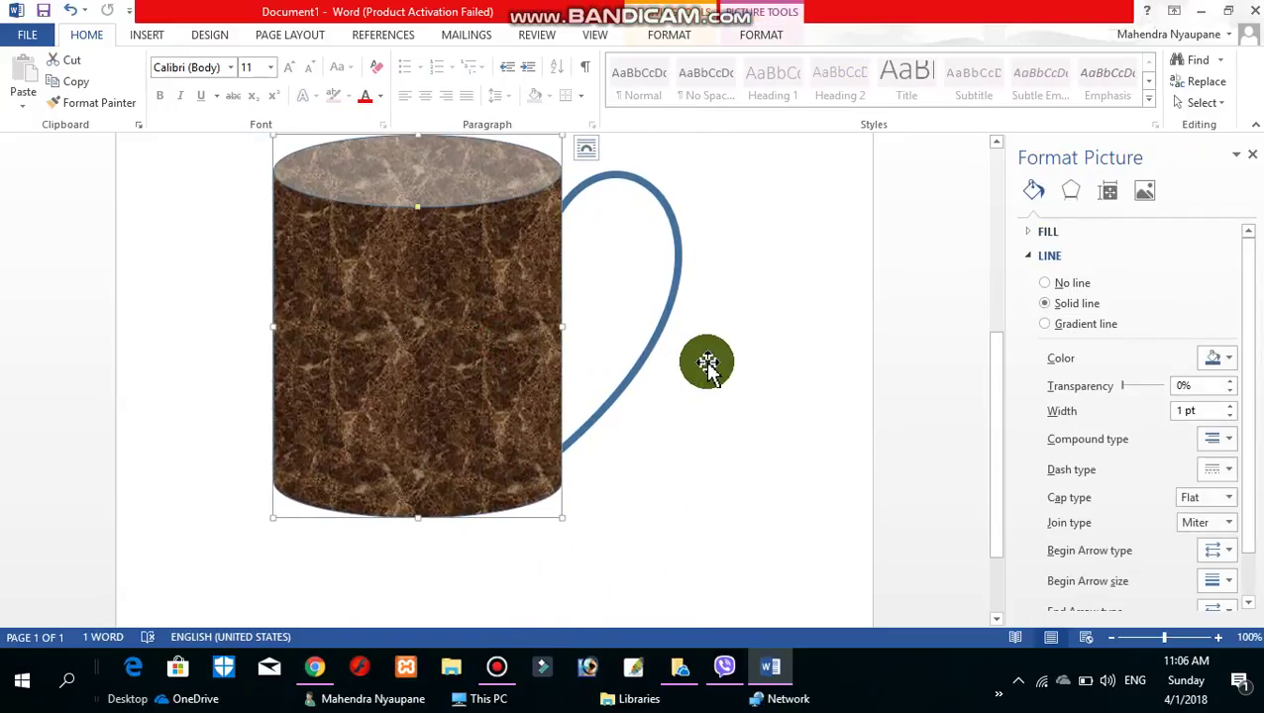
{"action": "scroll", "coordinate": [682, 367], "scroll_direction": "down", "scroll_amount": 2}
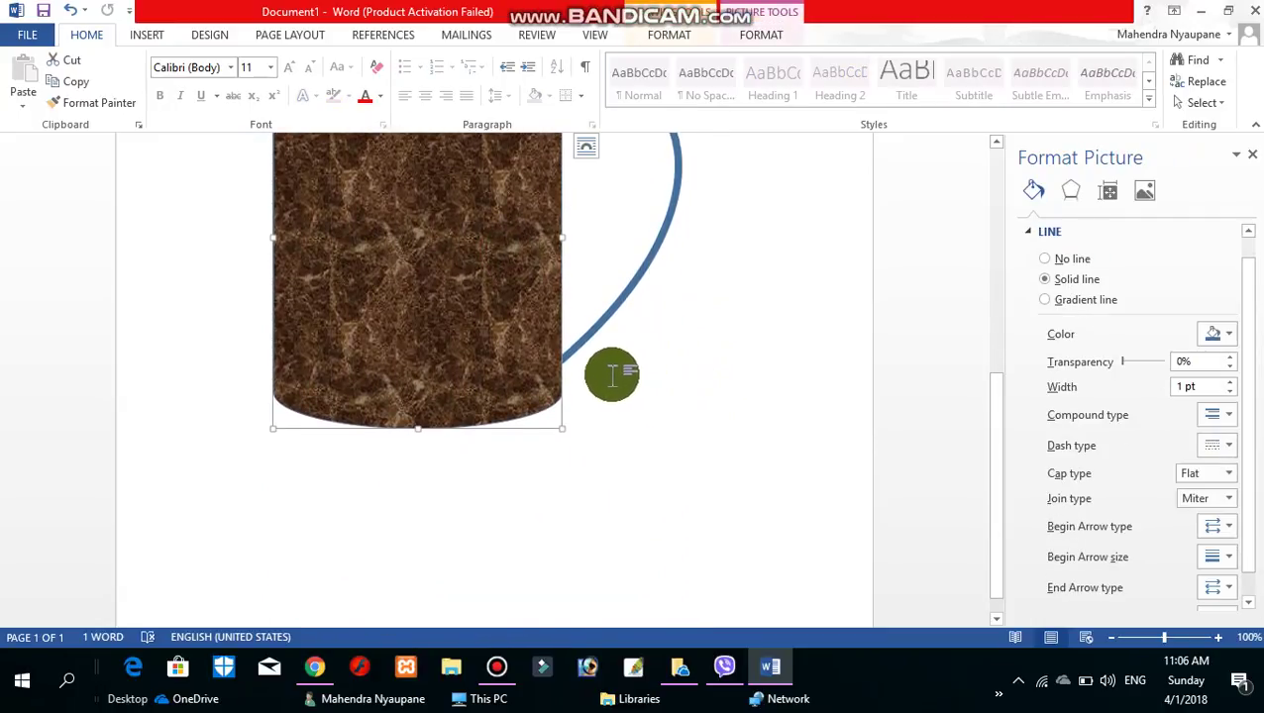
{"action": "scroll", "coordinate": [535, 358], "scroll_direction": "up", "scroll_amount": 4}
{"action": "left_click", "coordinate": [798, 345]}
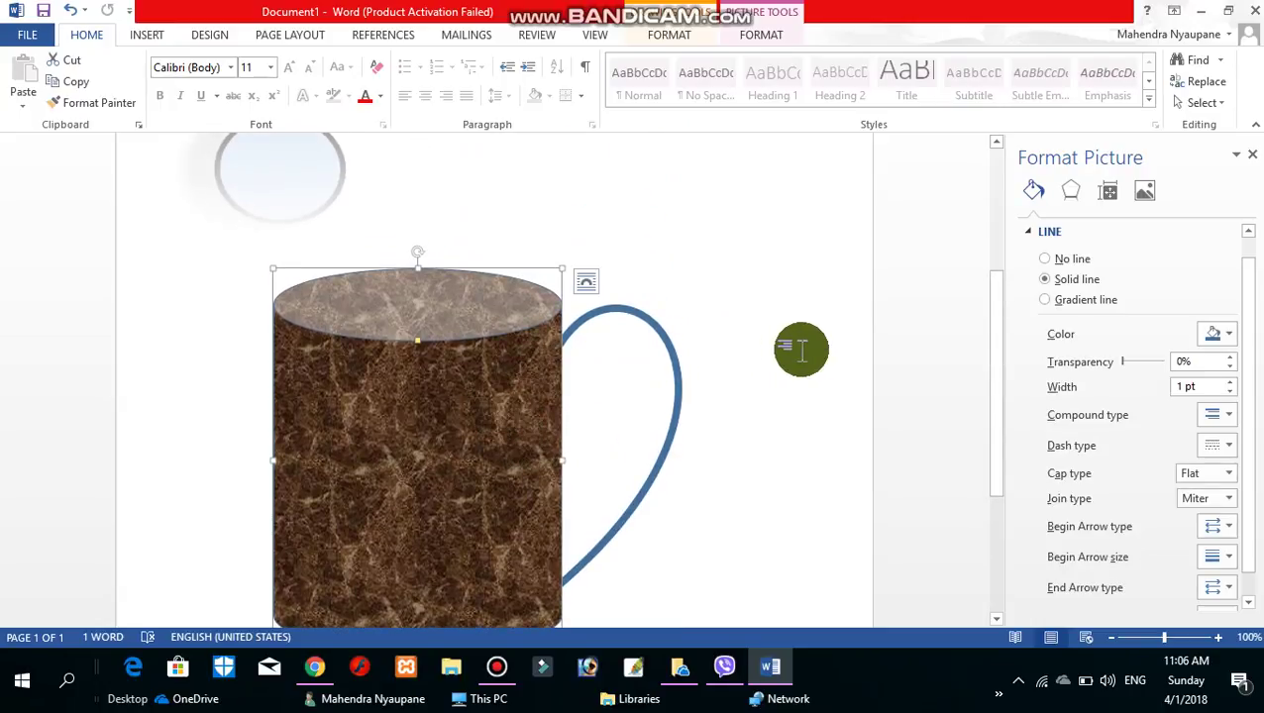
{"action": "scroll", "coordinate": [759, 347], "scroll_direction": "up", "scroll_amount": 3}
{"action": "scroll", "coordinate": [692, 362], "scroll_direction": "down", "scroll_amount": 3}
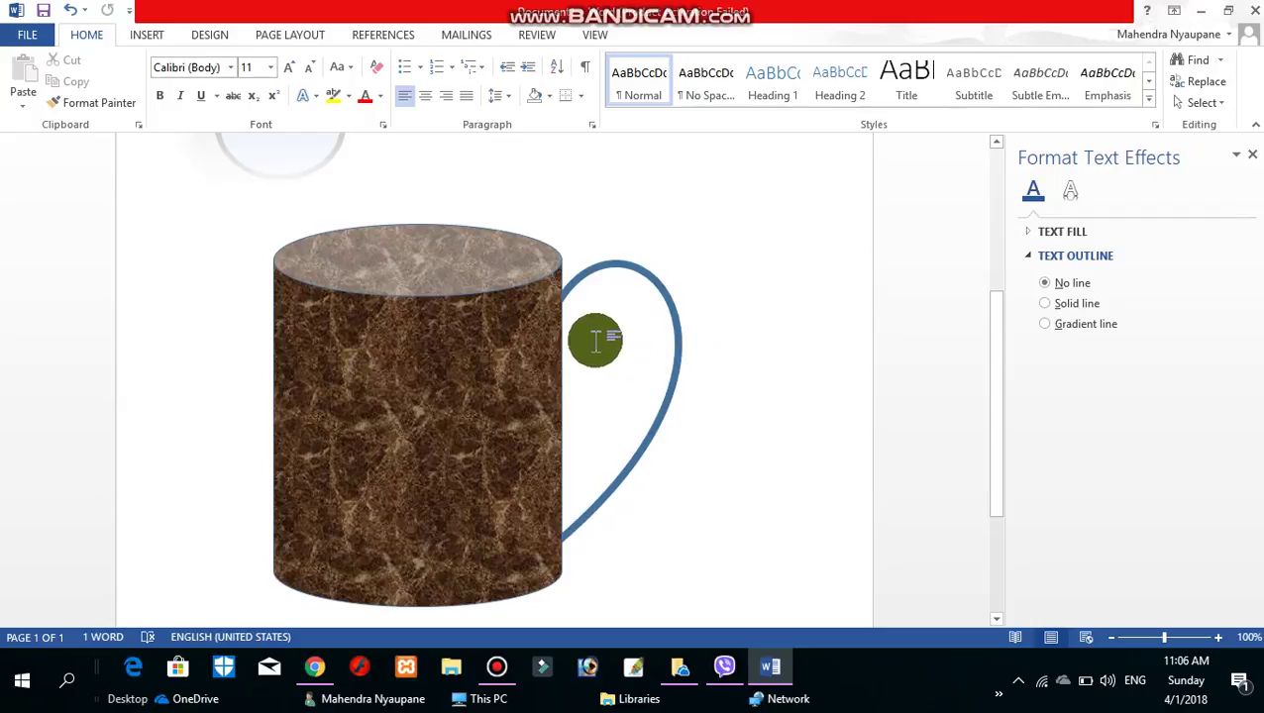
{"action": "scroll", "coordinate": [594, 340], "scroll_direction": "down", "scroll_amount": 3}
{"action": "left_click", "coordinate": [507, 332]}
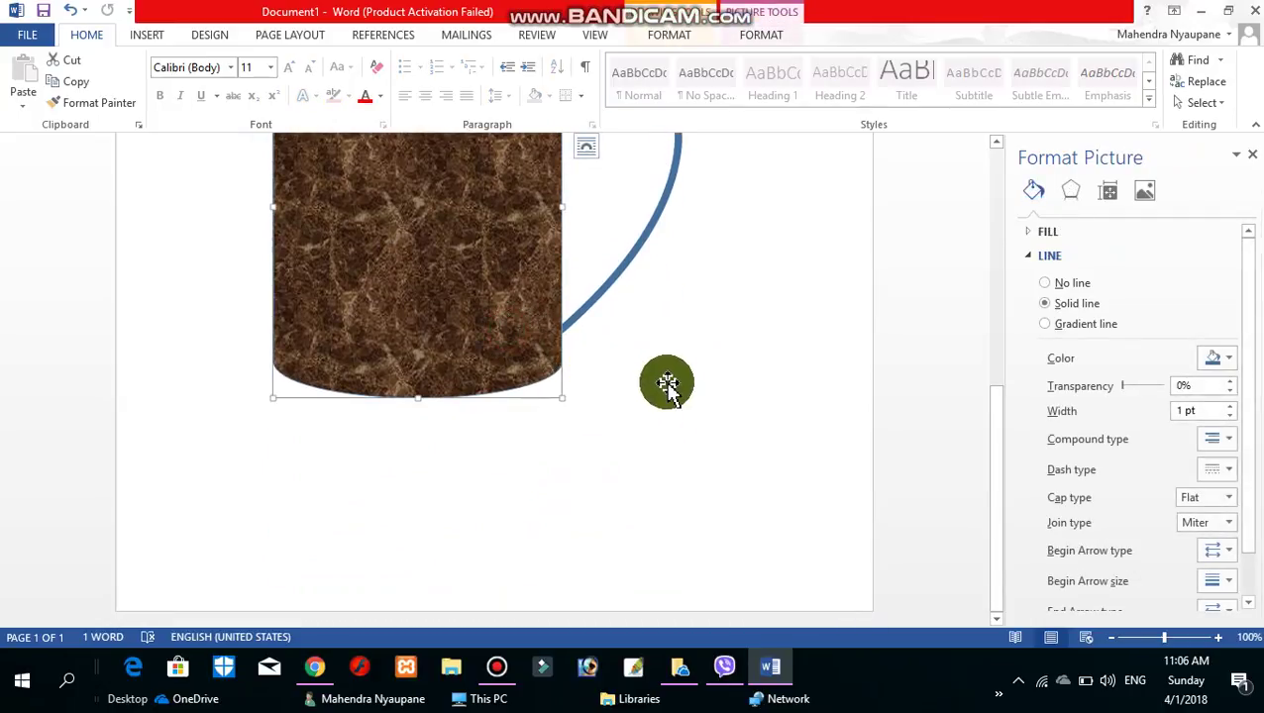
{"action": "scroll", "coordinate": [665, 386], "scroll_direction": "up", "scroll_amount": 7}
{"action": "left_click", "coordinate": [497, 326]}
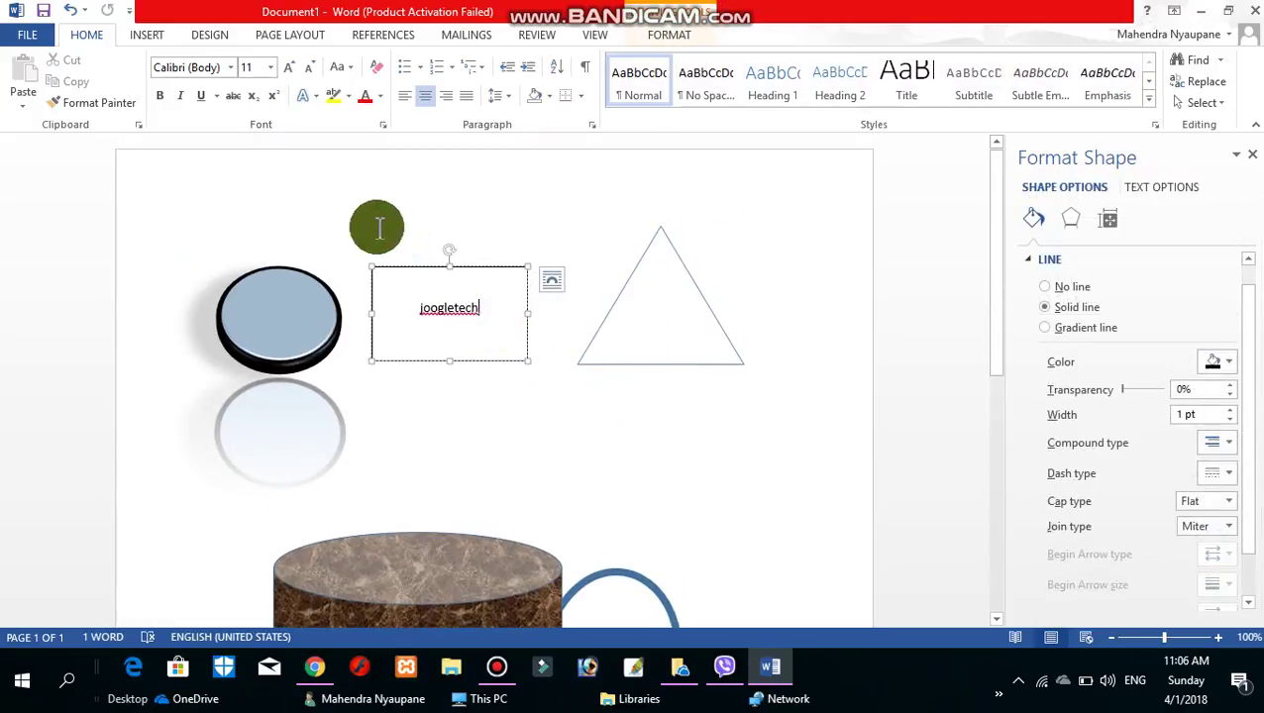
Step: Pick the rounded rectangle from the Insert Shapes gallery
{"action": "left_click", "coordinate": [209, 39]}
{"action": "left_click", "coordinate": [151, 38]}
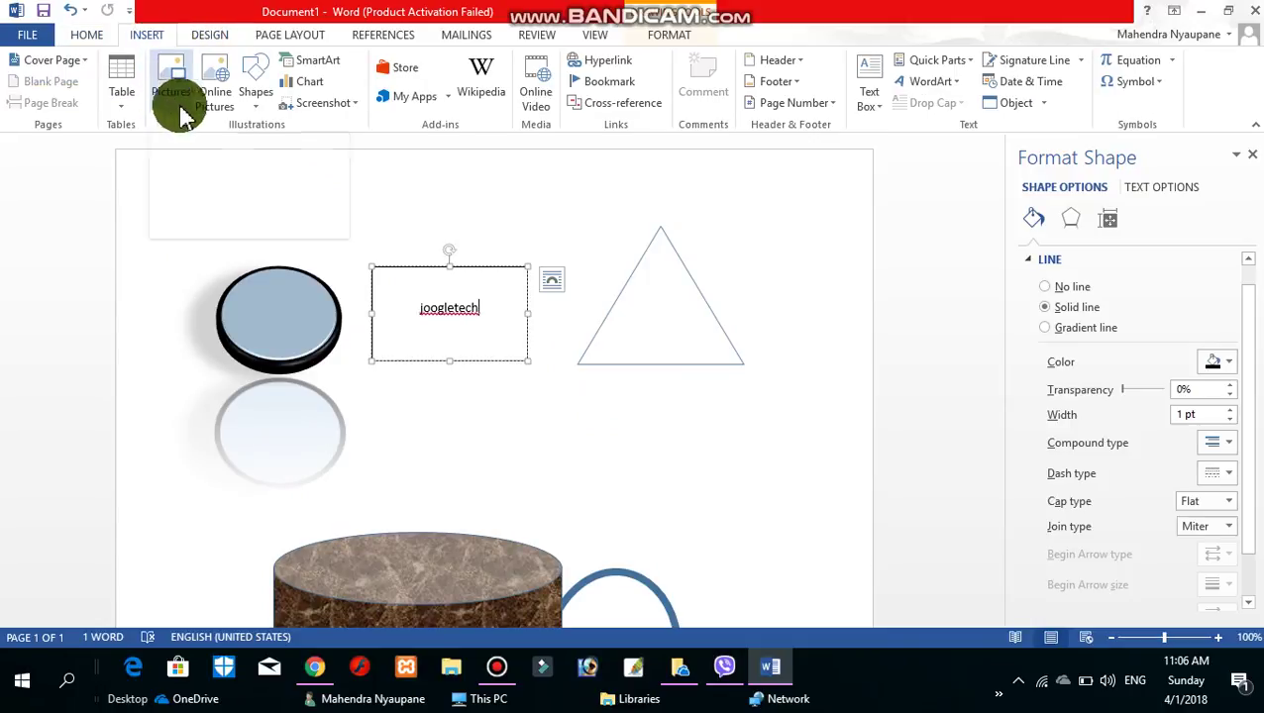
{"action": "left_click", "coordinate": [255, 99]}
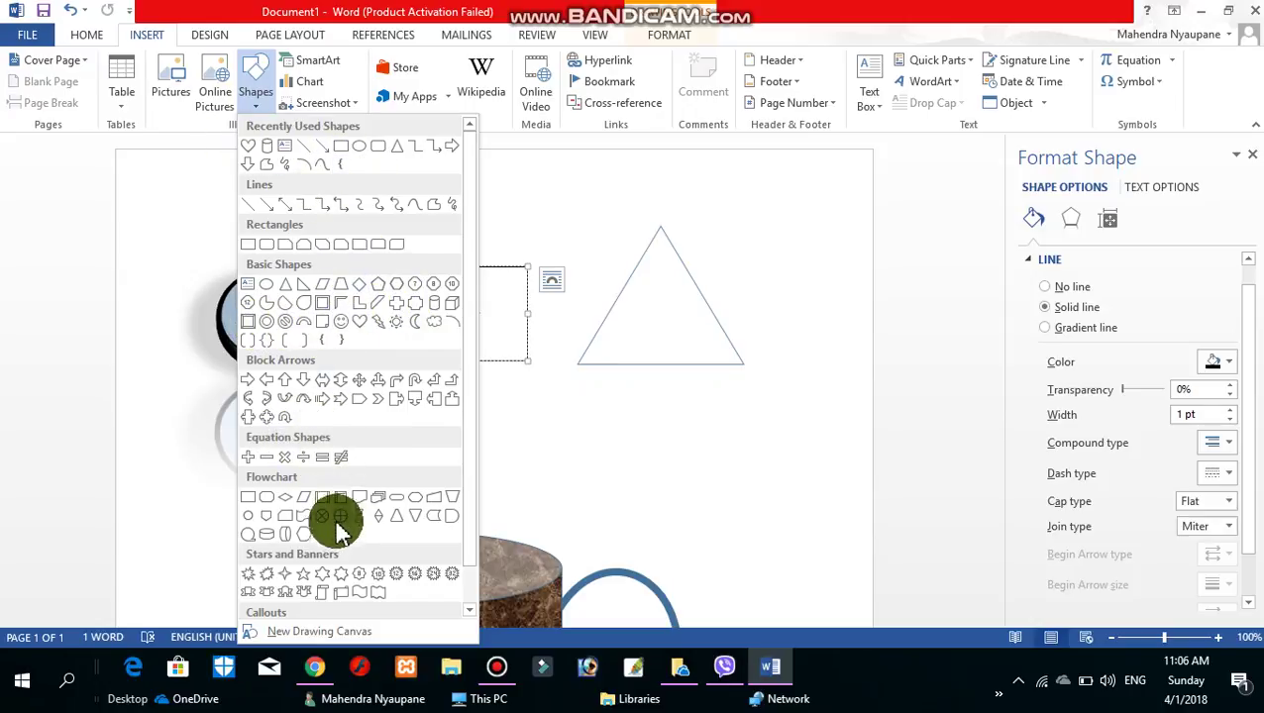
{"action": "left_click", "coordinate": [268, 498]}
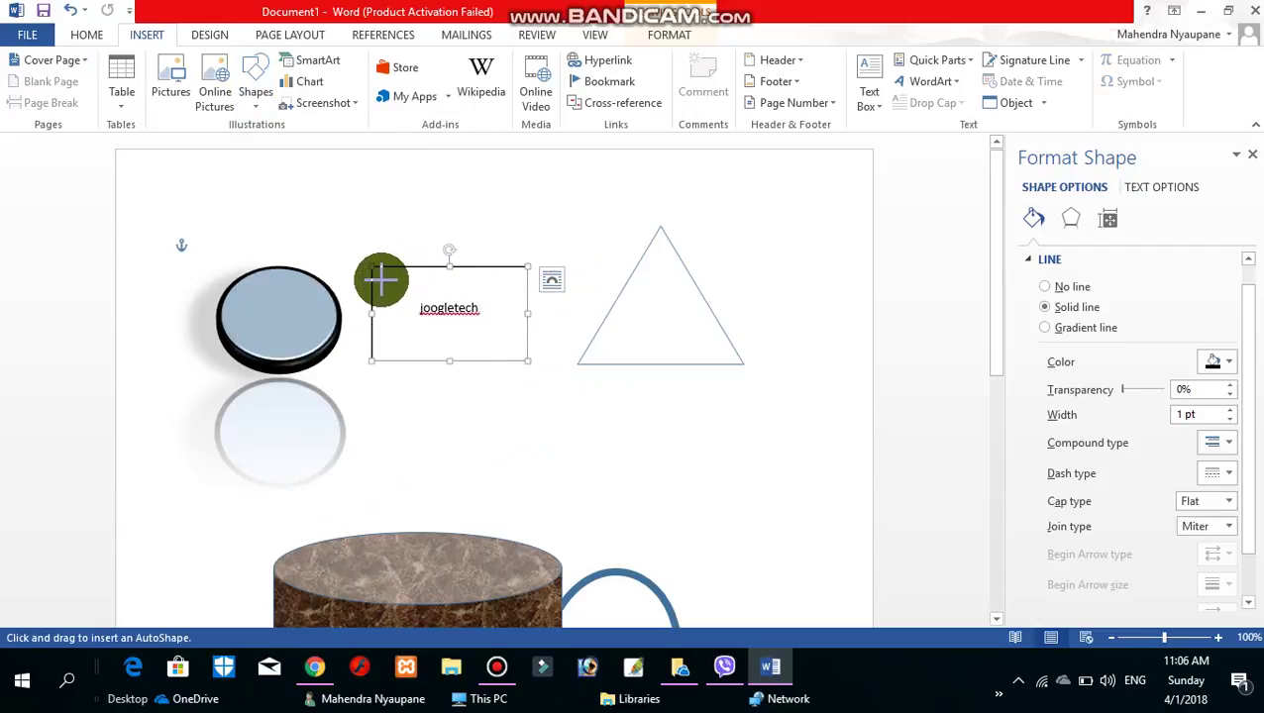
Step: Draw the blue rounded rectangle and drag it just below the outlined triangle
{"action": "mouse_move", "coordinate": [375, 273]}
{"action": "left_mouse_down"}
{"action": "mouse_move", "coordinate": [502, 345]}
{"action": "mouse_move", "coordinate": [505, 323]}
{"action": "mouse_move", "coordinate": [523, 349]}
{"action": "left_mouse_up"}
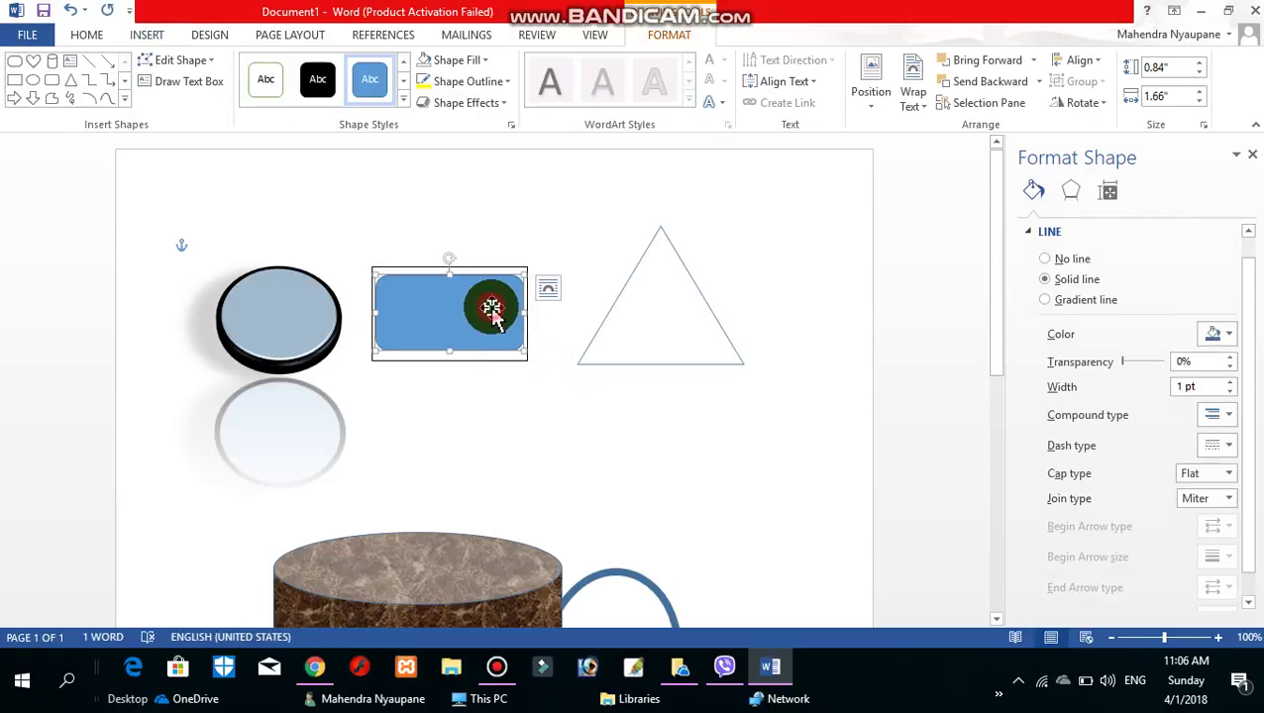
{"action": "left_click_drag", "start_coordinate": [493, 308], "coordinate": [672, 418]}
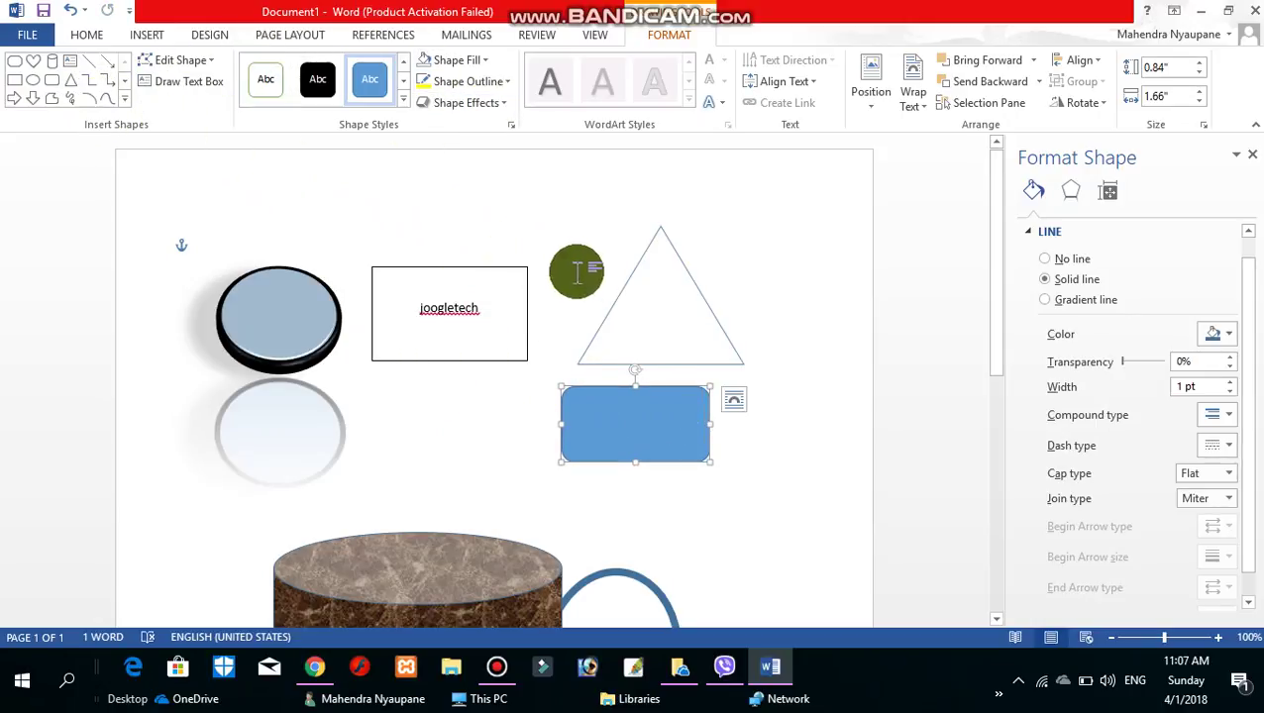
{"action": "scroll", "coordinate": [592, 276], "scroll_direction": "down", "scroll_amount": 2}
{"action": "scroll", "coordinate": [598, 277], "scroll_direction": "down", "scroll_amount": 3}
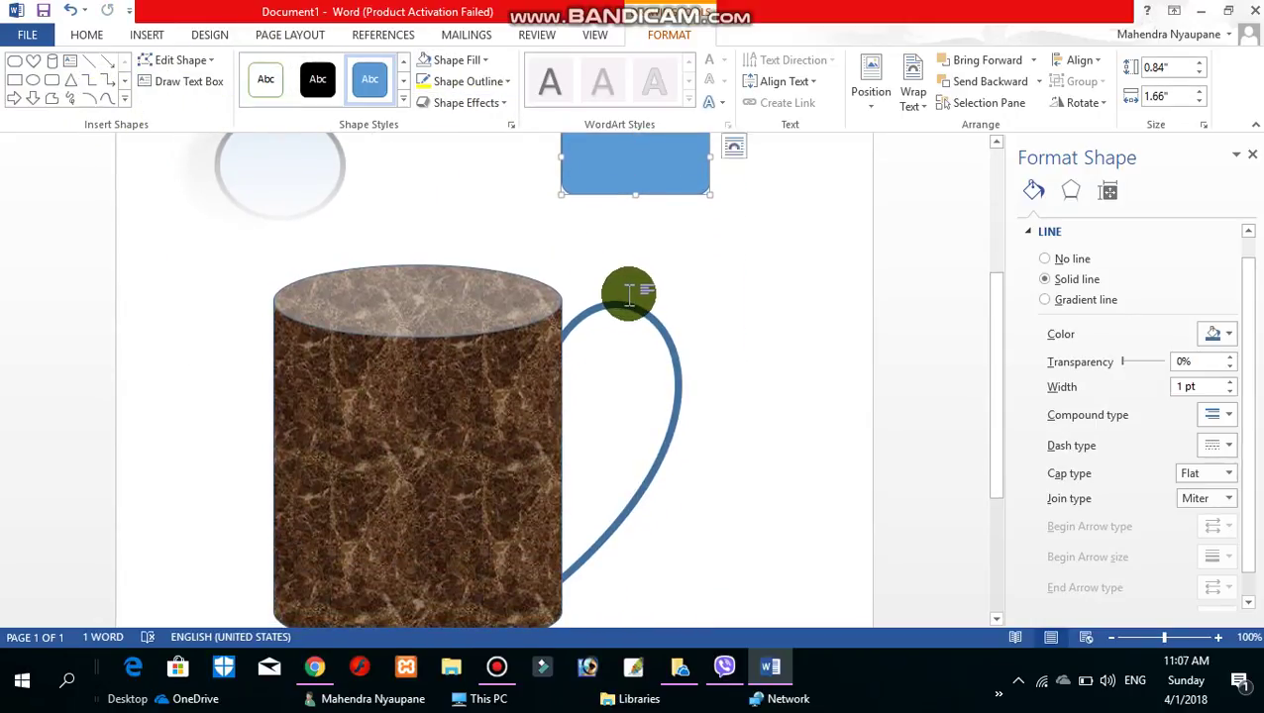
{"action": "scroll", "coordinate": [626, 289], "scroll_direction": "up", "scroll_amount": 3}
{"action": "scroll", "coordinate": [630, 288], "scroll_direction": "up", "scroll_amount": 2}
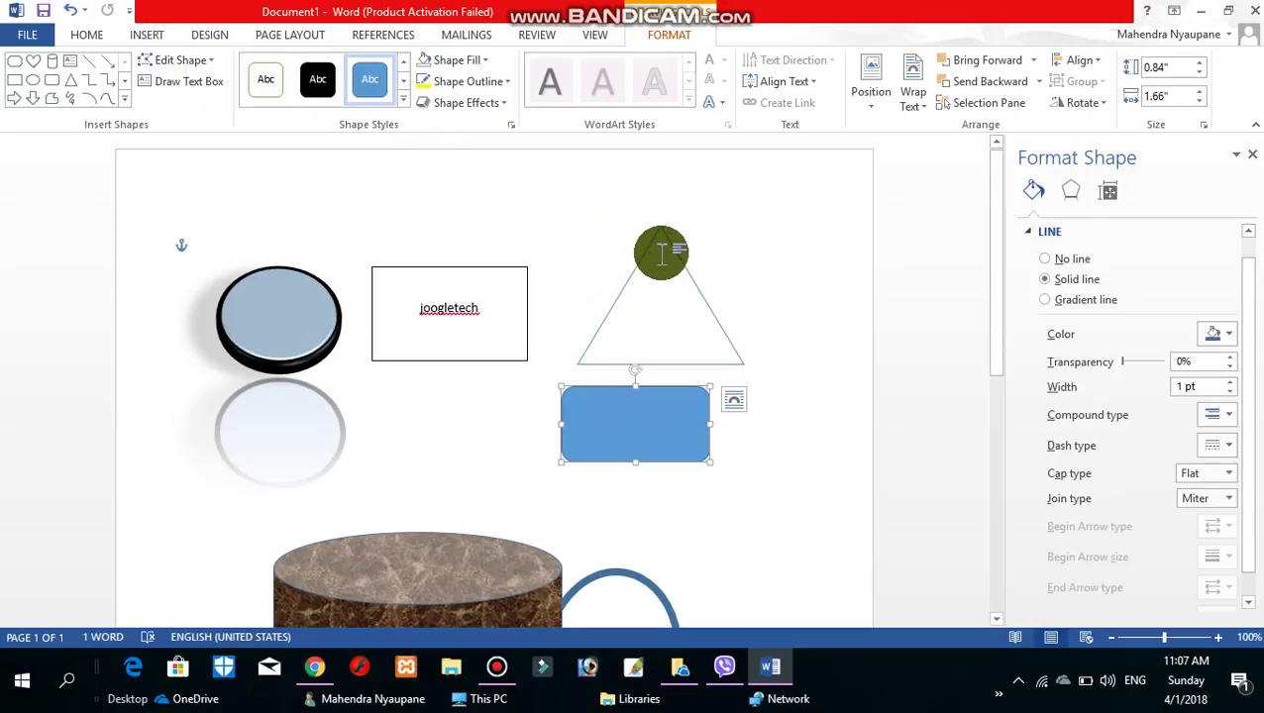
{"action": "scroll", "coordinate": [491, 299], "scroll_direction": "down", "scroll_amount": 5}
{"action": "scroll", "coordinate": [495, 302], "scroll_direction": "down", "scroll_amount": 5}
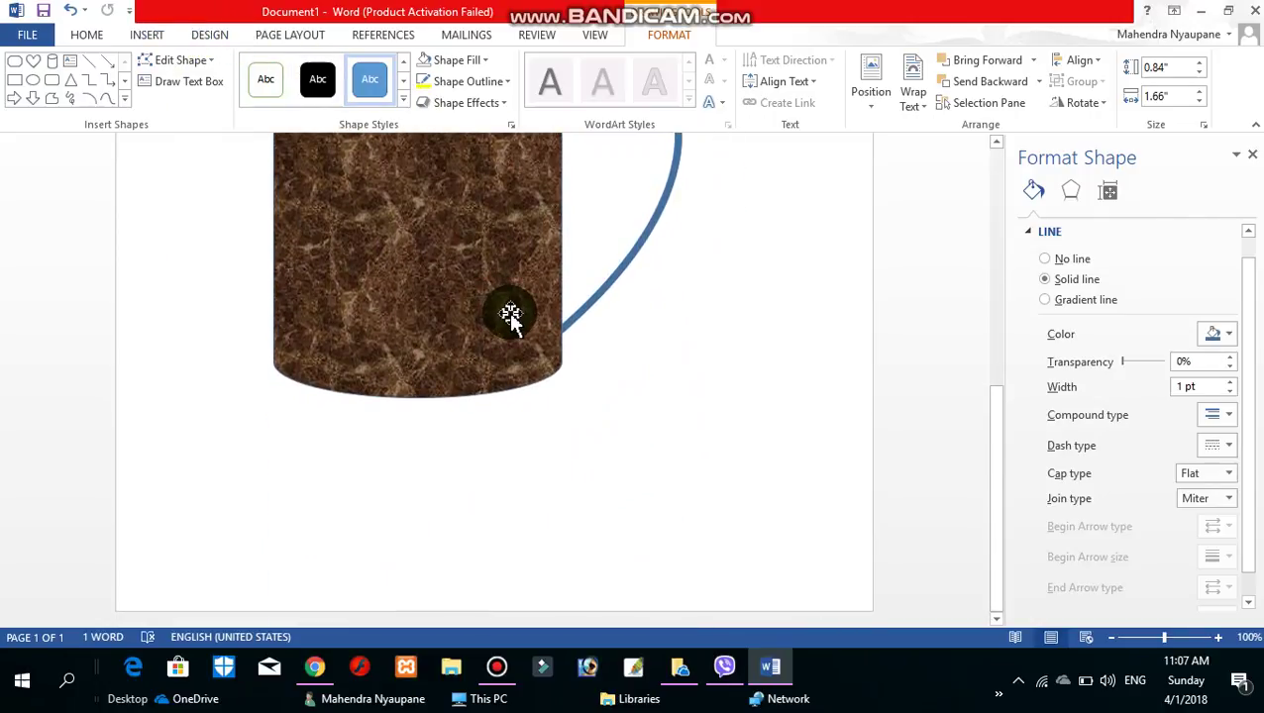
{"action": "scroll", "coordinate": [510, 315], "scroll_direction": "up", "scroll_amount": 6}
{"action": "scroll", "coordinate": [510, 291], "scroll_direction": "up", "scroll_amount": 4}
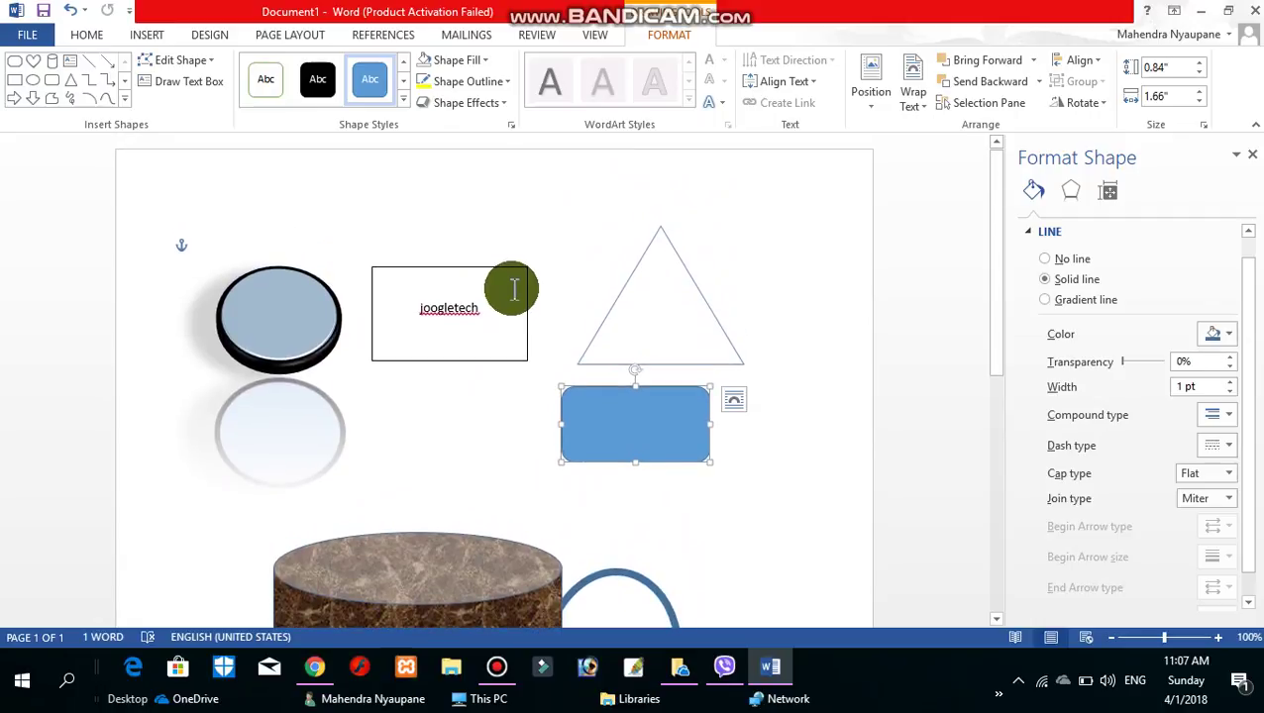
{"action": "scroll", "coordinate": [510, 287], "scroll_direction": "down", "scroll_amount": 2}
{"action": "scroll", "coordinate": [495, 281], "scroll_direction": "up", "scroll_amount": 2}
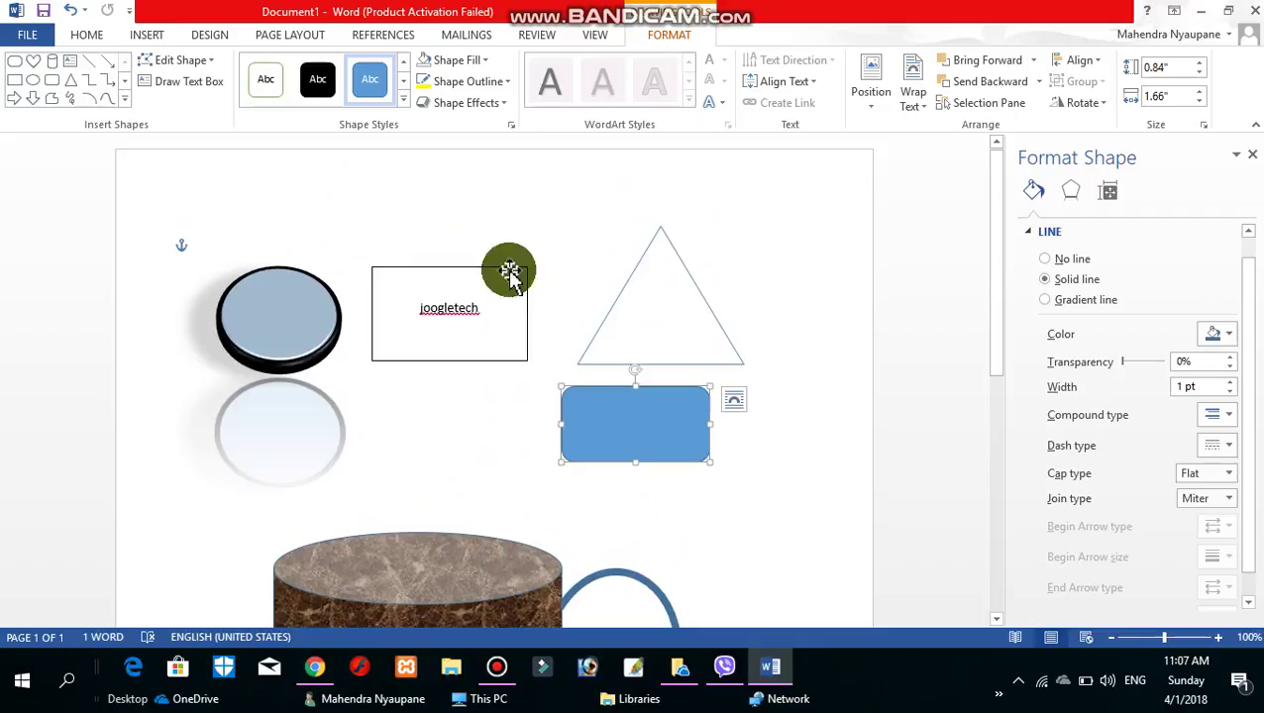
{"action": "scroll", "coordinate": [446, 346], "scroll_direction": "down", "scroll_amount": 1}
{"action": "scroll", "coordinate": [473, 386], "scroll_direction": "down", "scroll_amount": 3}
{"action": "scroll", "coordinate": [500, 361], "scroll_direction": "up", "scroll_amount": 1}
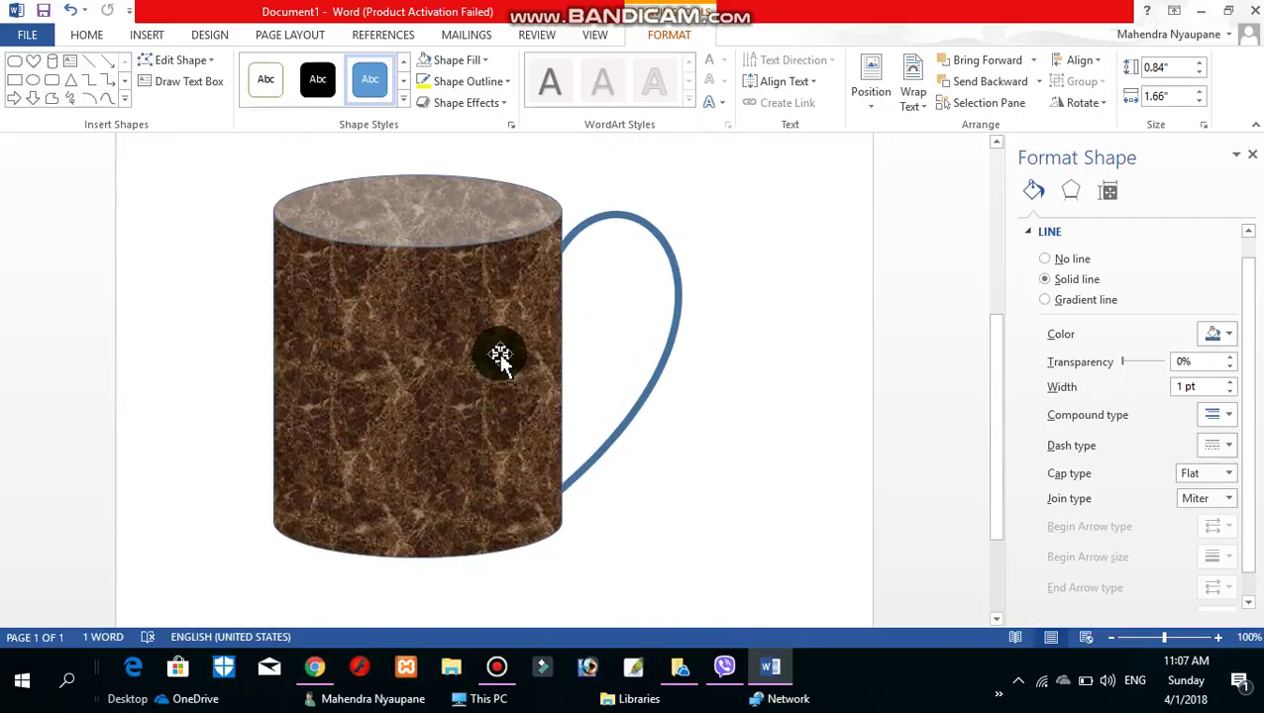
{"action": "scroll", "coordinate": [500, 359], "scroll_direction": "up", "scroll_amount": 1}
{"action": "scroll", "coordinate": [501, 357], "scroll_direction": "up", "scroll_amount": 1}
{"action": "scroll", "coordinate": [500, 352], "scroll_direction": "up", "scroll_amount": 1}
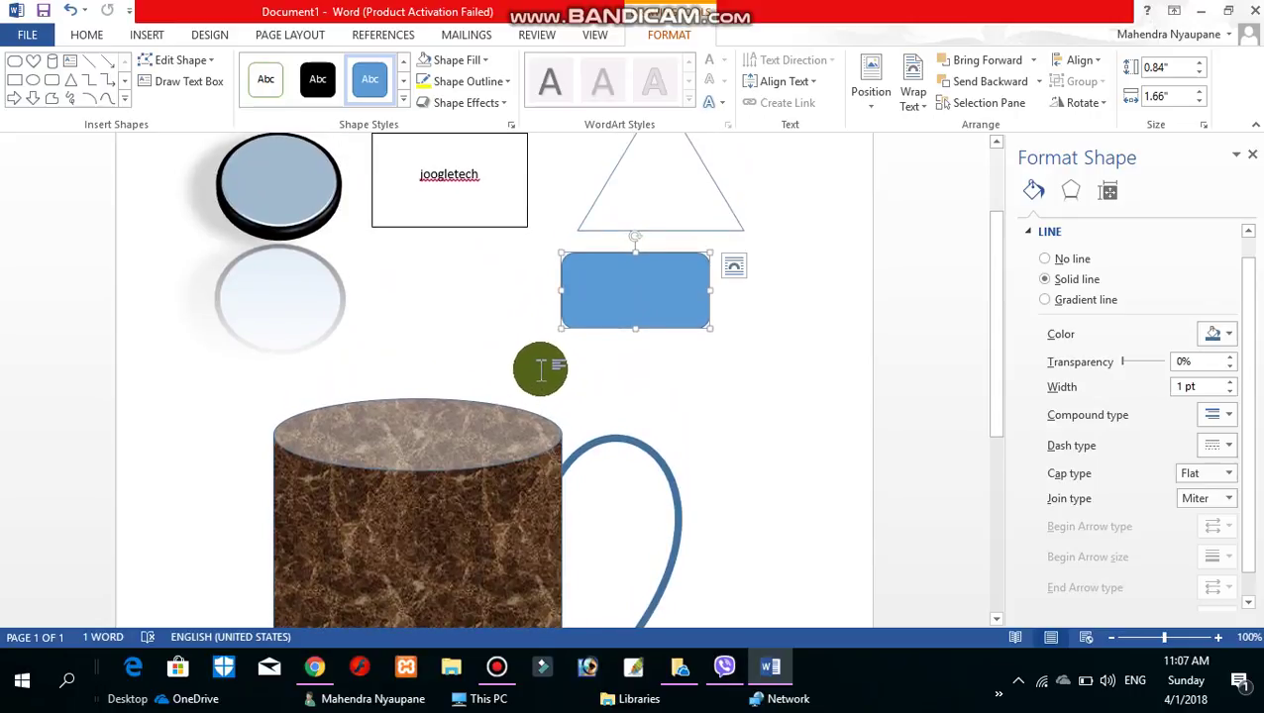
{"action": "scroll", "coordinate": [665, 334], "scroll_direction": "up", "scroll_amount": 2}
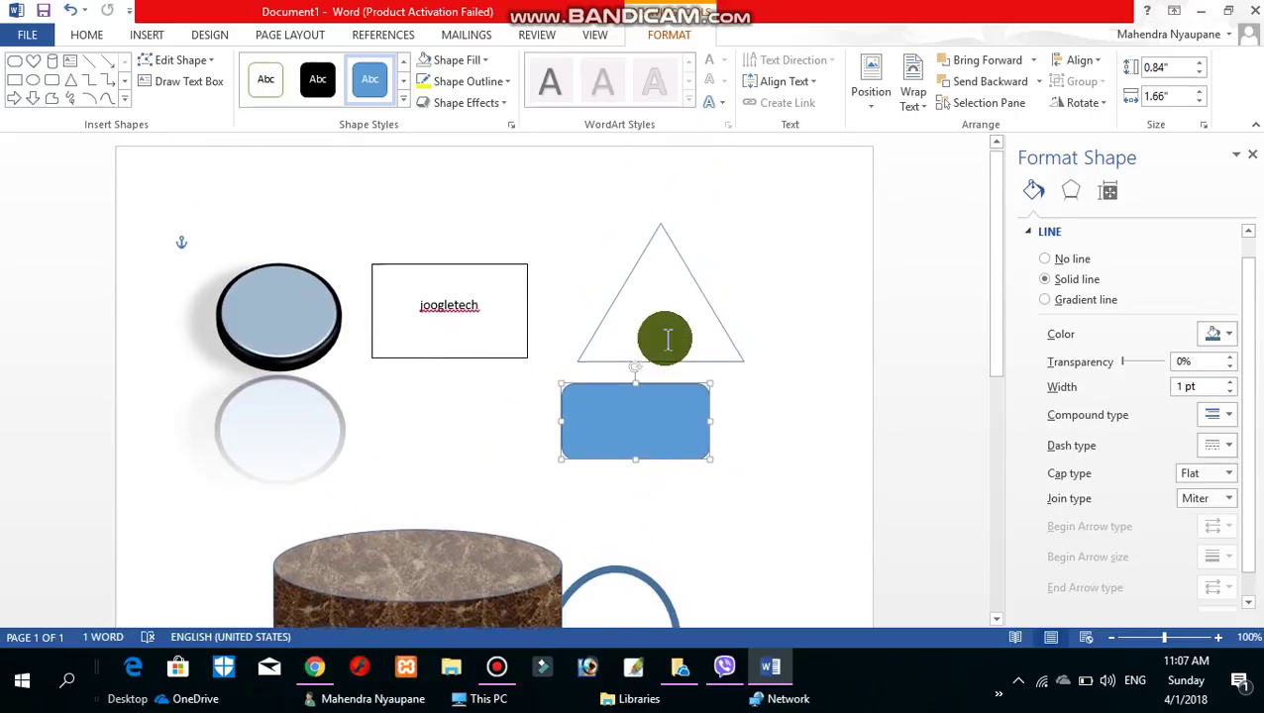